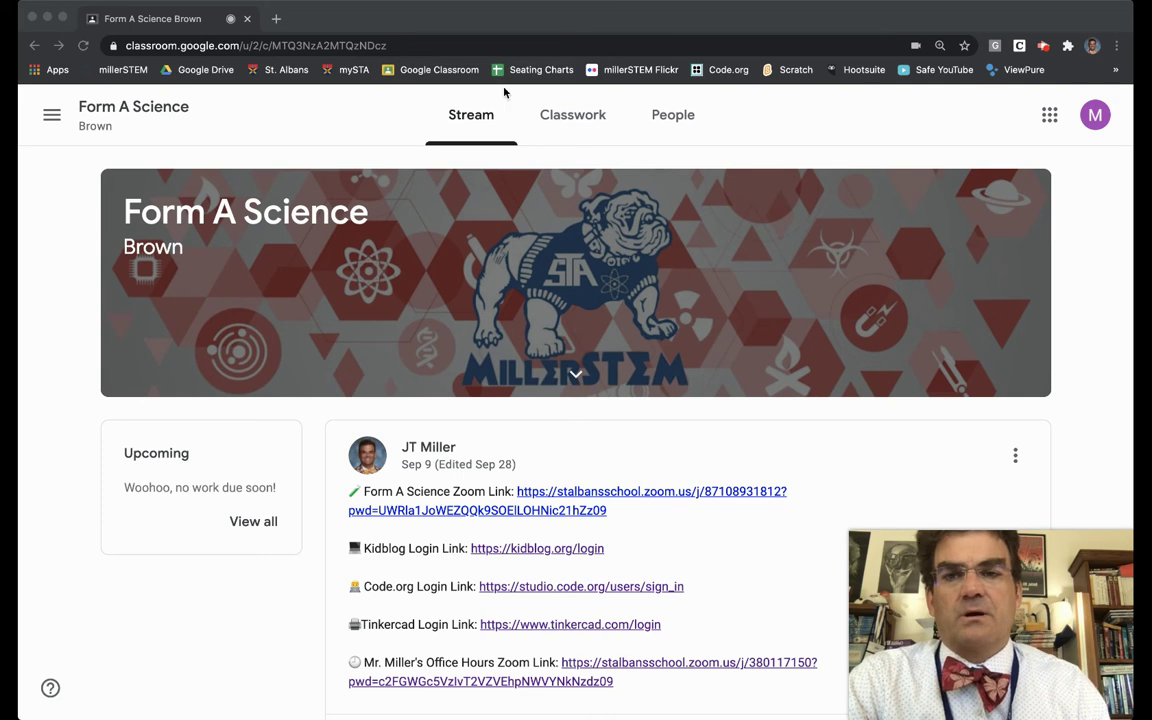
From Classwork, Week of 10/5 - 10/12, open the Tinkercad Minecraft Party Glasses assignment's lesson link.
click(572, 118)
click(568, 118)
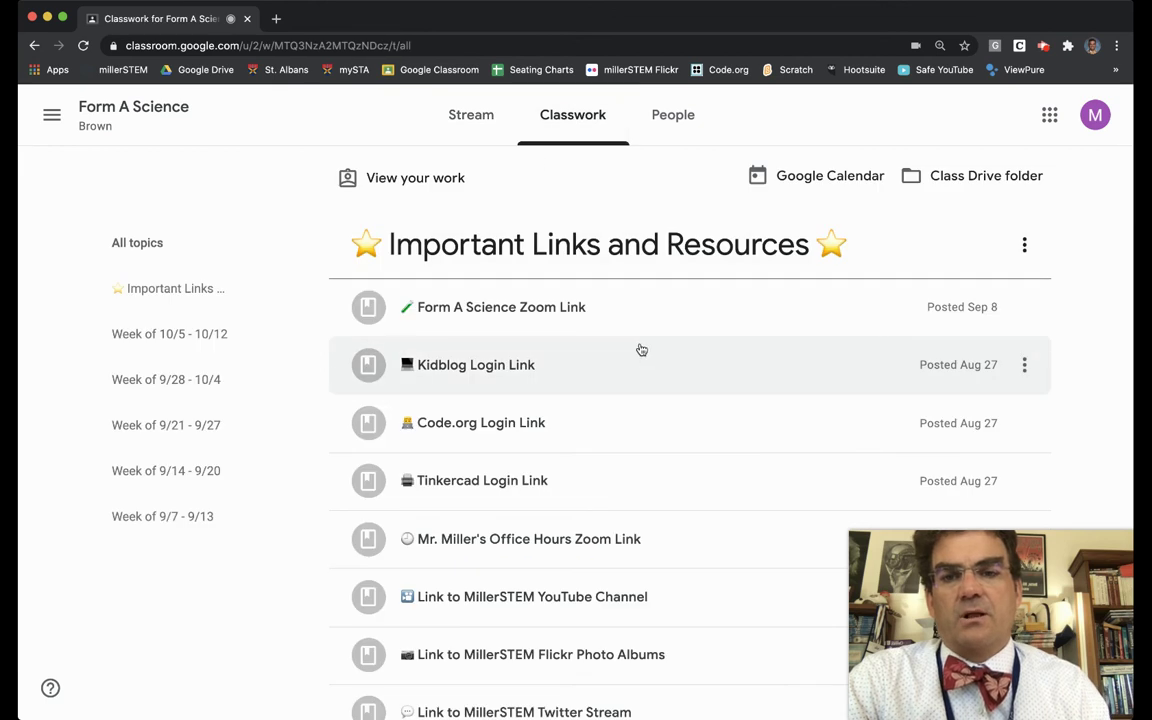
scroll(640, 349, down, 5)
scroll(643, 349, down, 1)
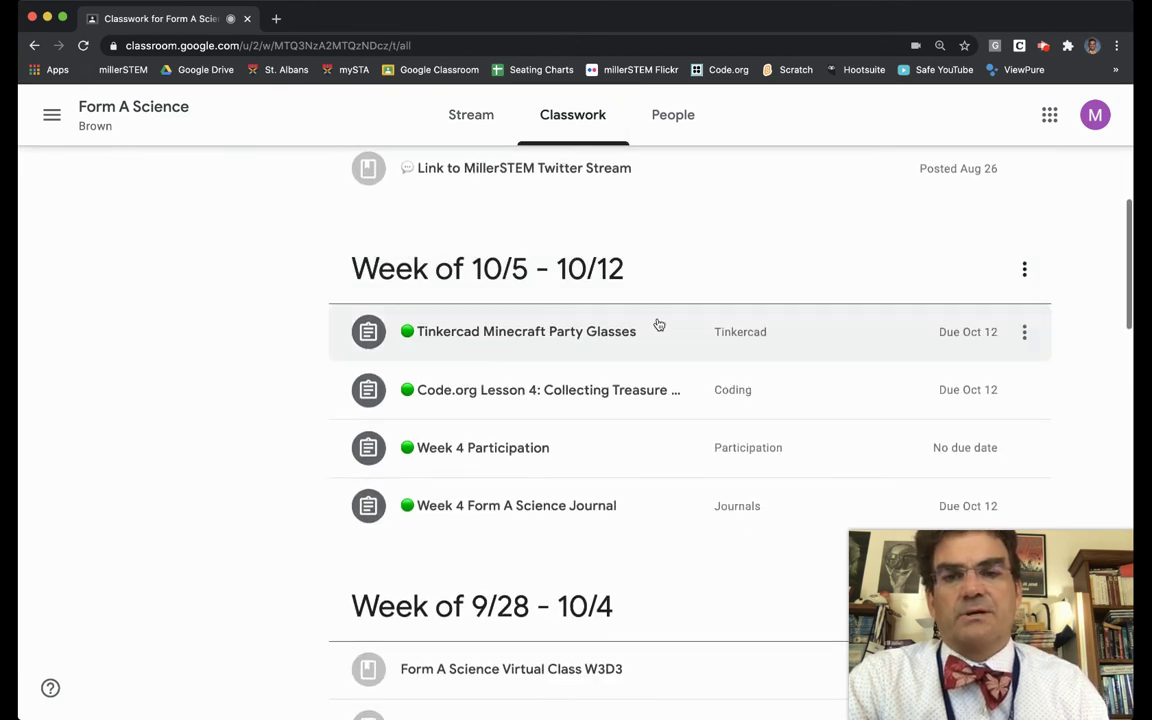
click(566, 333)
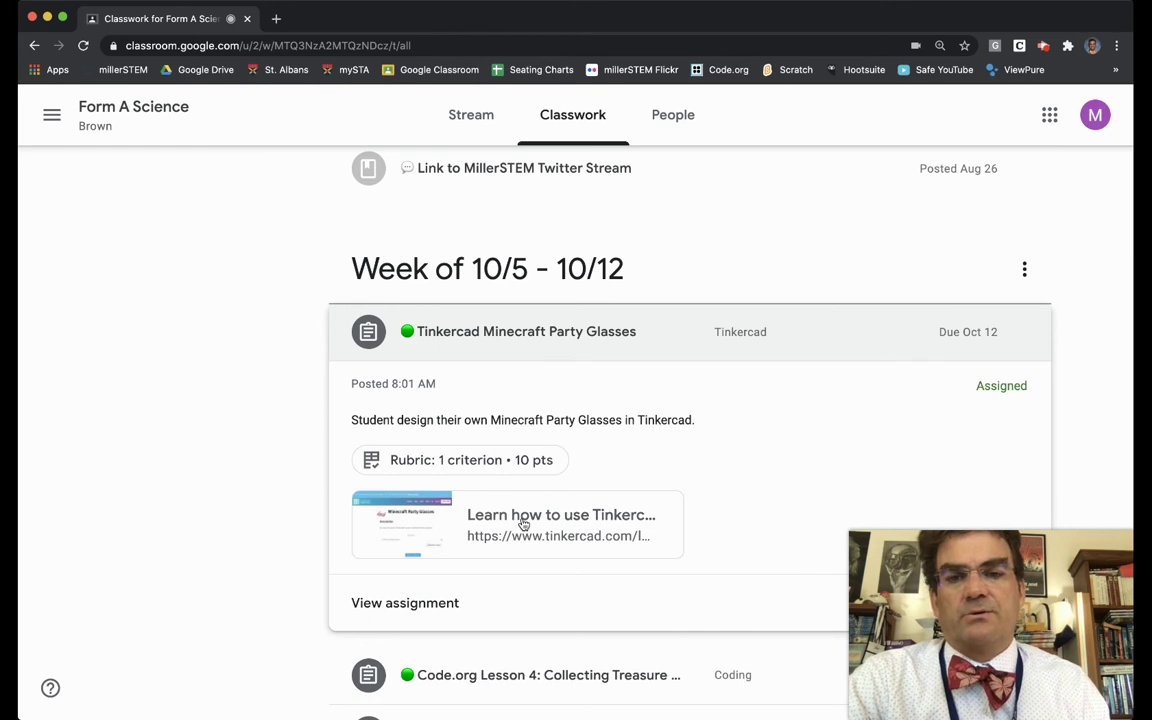
click(522, 524)
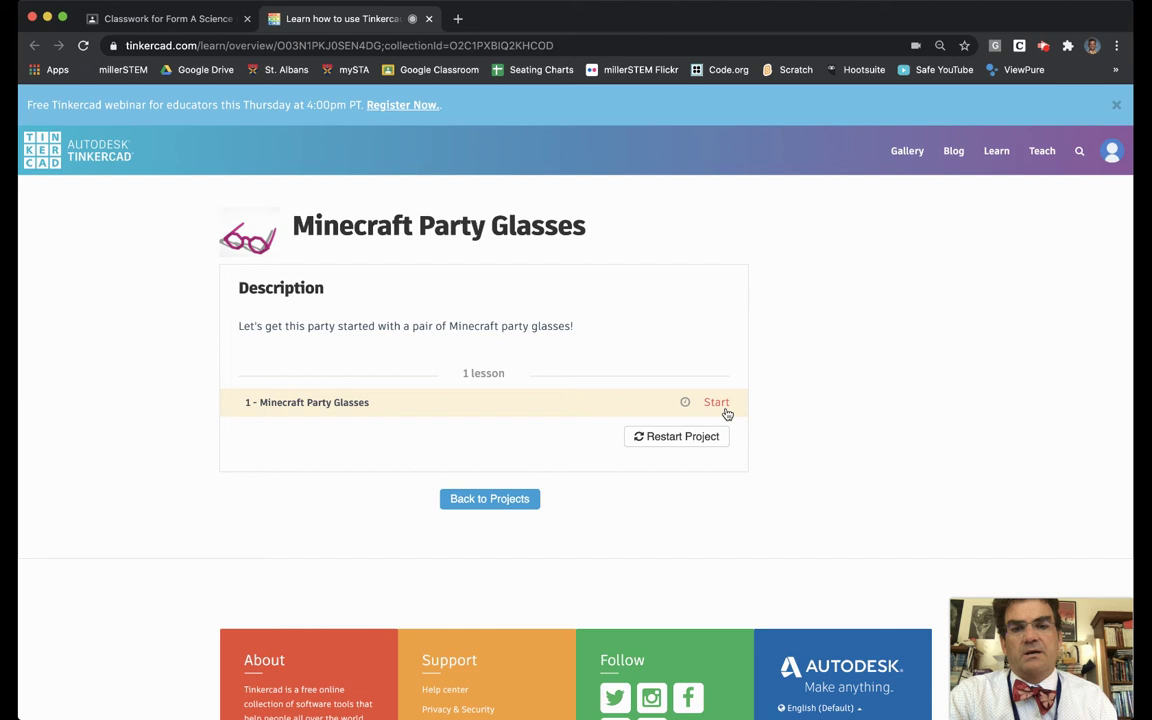
Start the Minecraft Party Glasses lesson so it opens in the 3D editor.
click(716, 403)
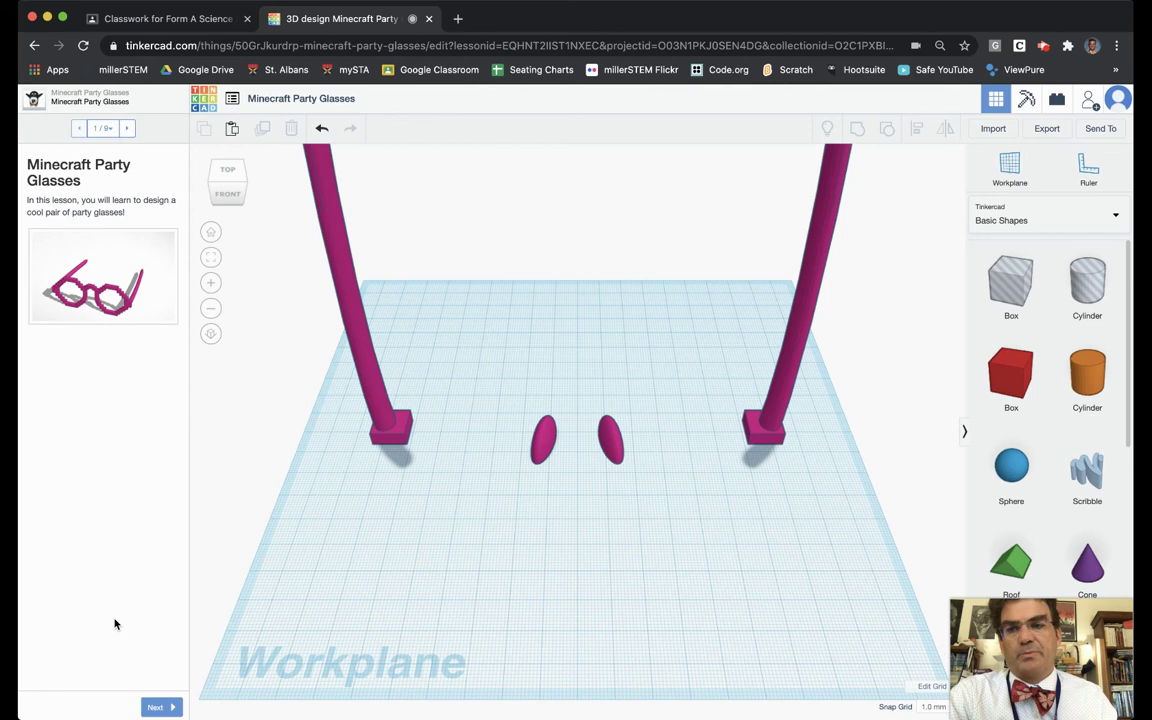
Drop a red Box from Basic Shapes onto the workplane, then advance to Scale It a Bit Smaller.
click(159, 706)
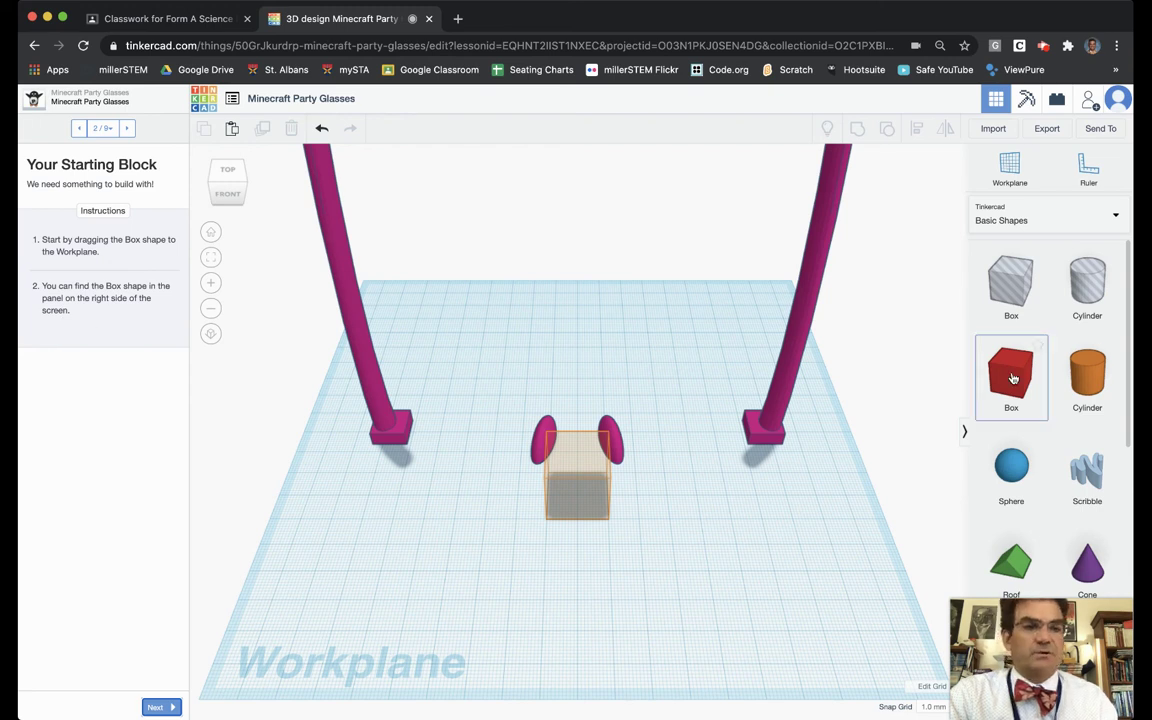
drag(1010, 372, 577, 499)
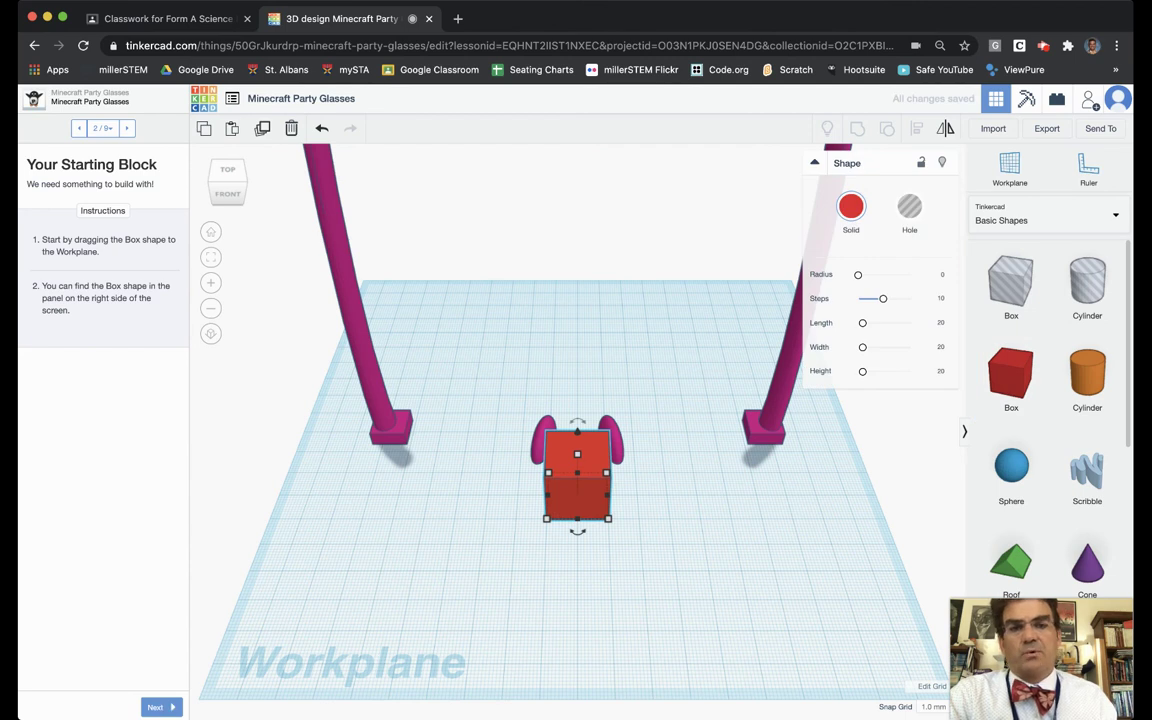
click(157, 707)
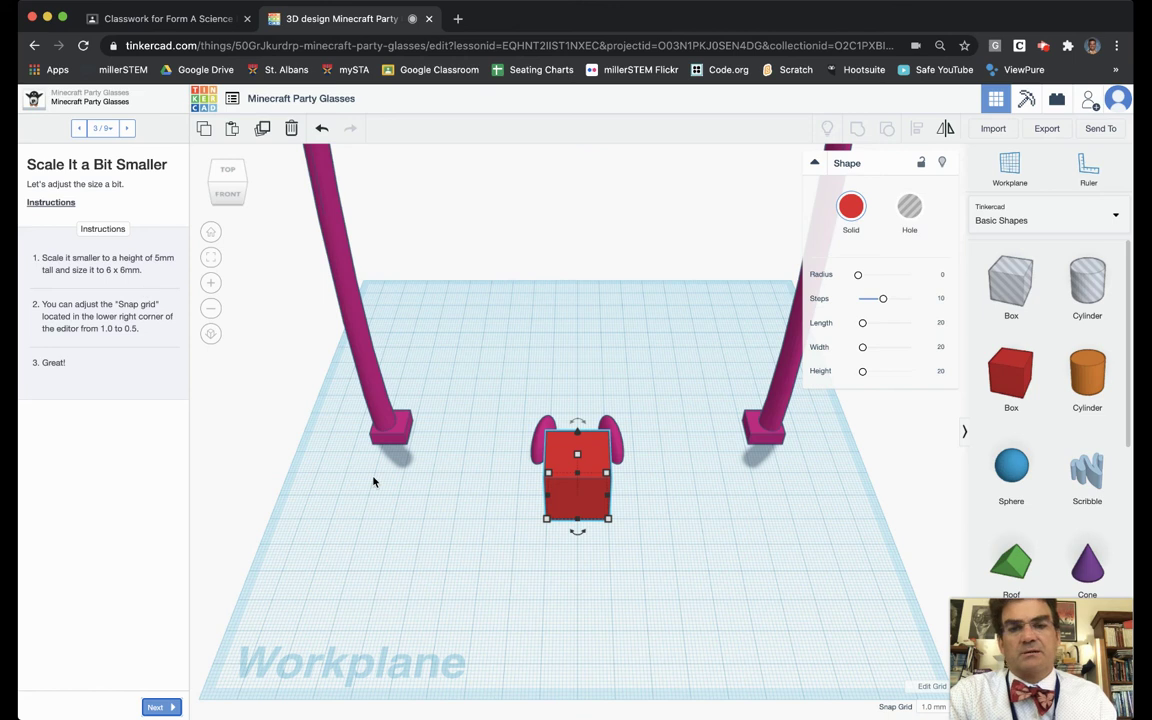
From a front view, lower the red box's height to 5 mm.
right_drag(715, 561, 719, 490)
mouse_move(582, 387)
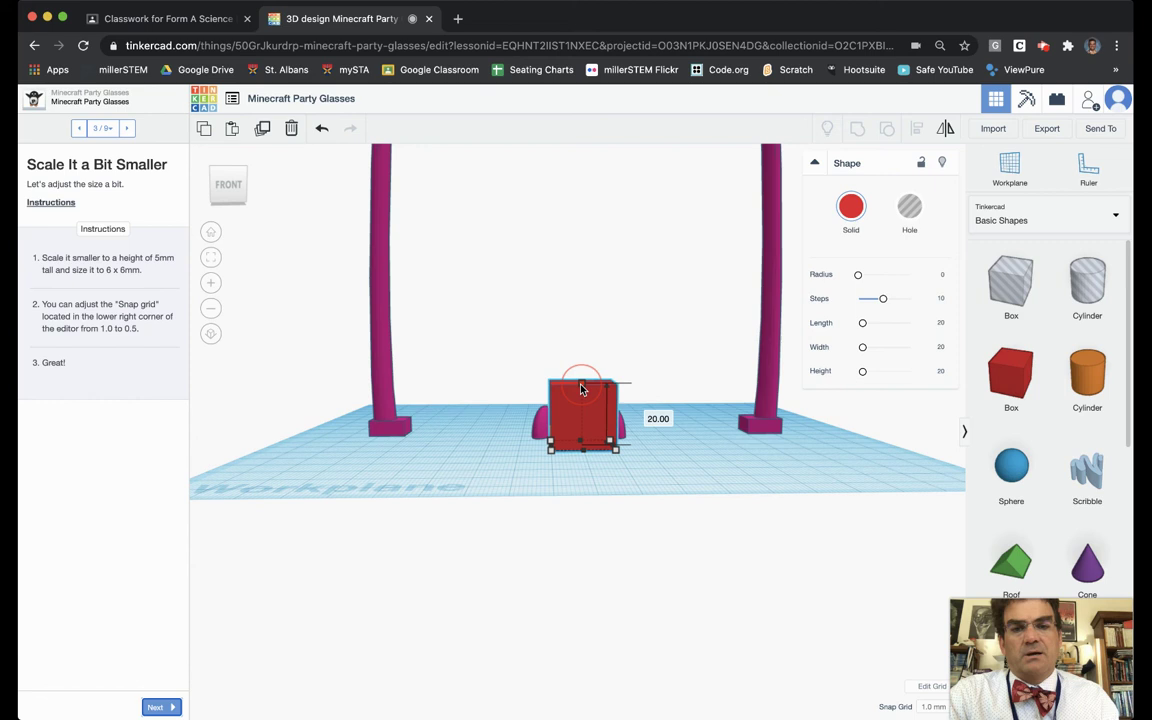
drag(582, 389, 580, 436)
click(647, 437)
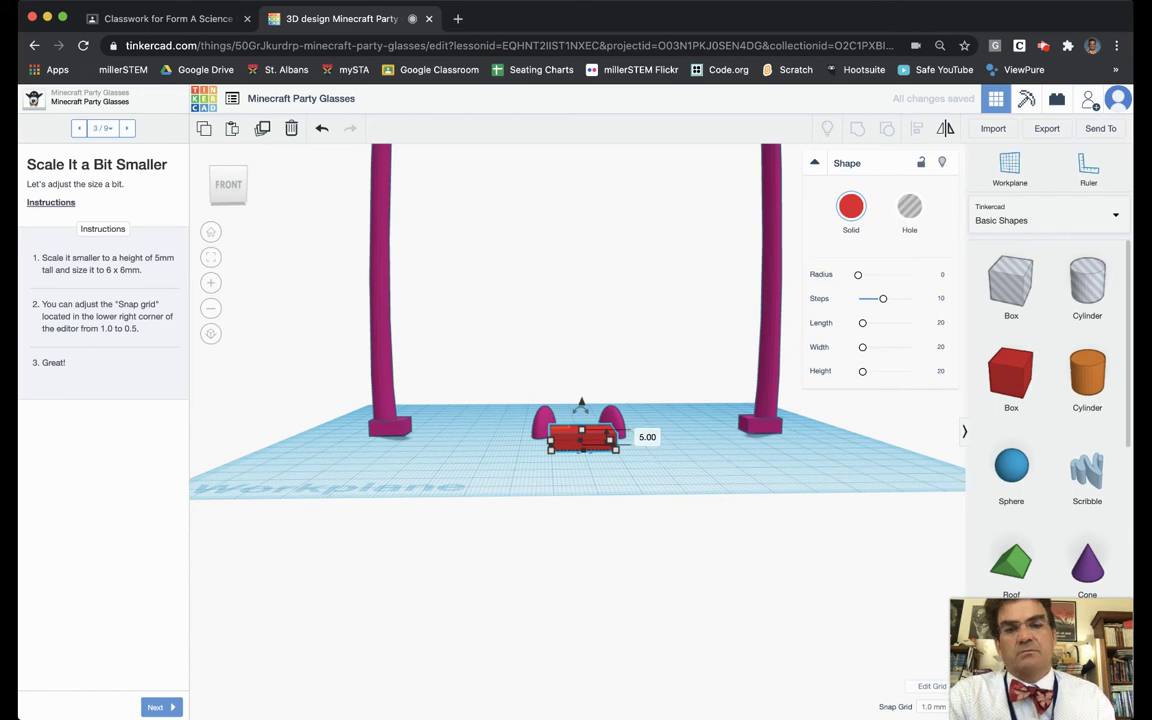
From above, set the red box's length and width to 6 mm each.
click(686, 457)
right_drag(686, 457, 689, 596)
click(608, 521)
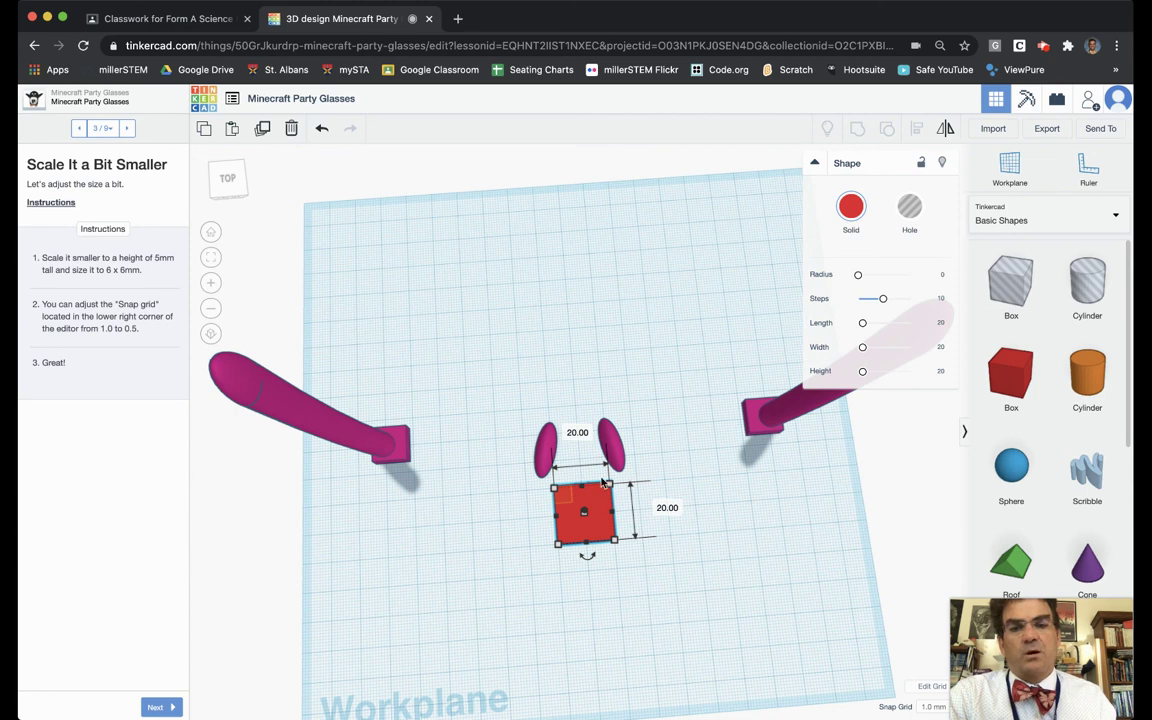
click(663, 508)
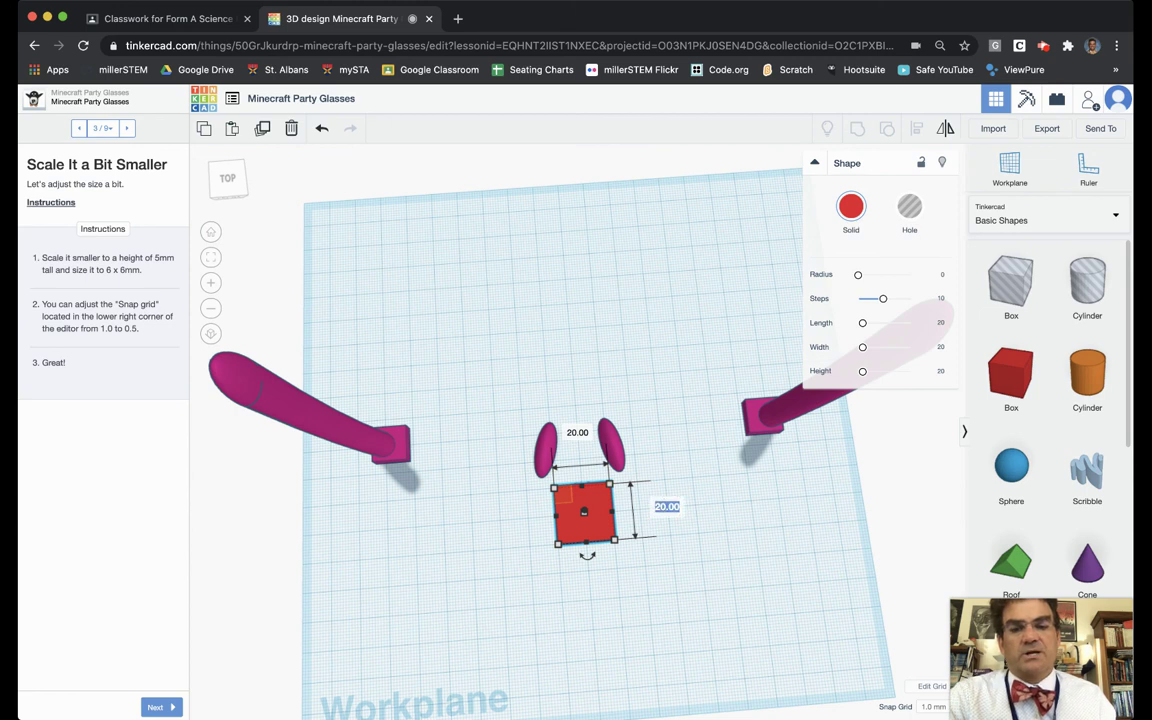
text(6)
key(Return)
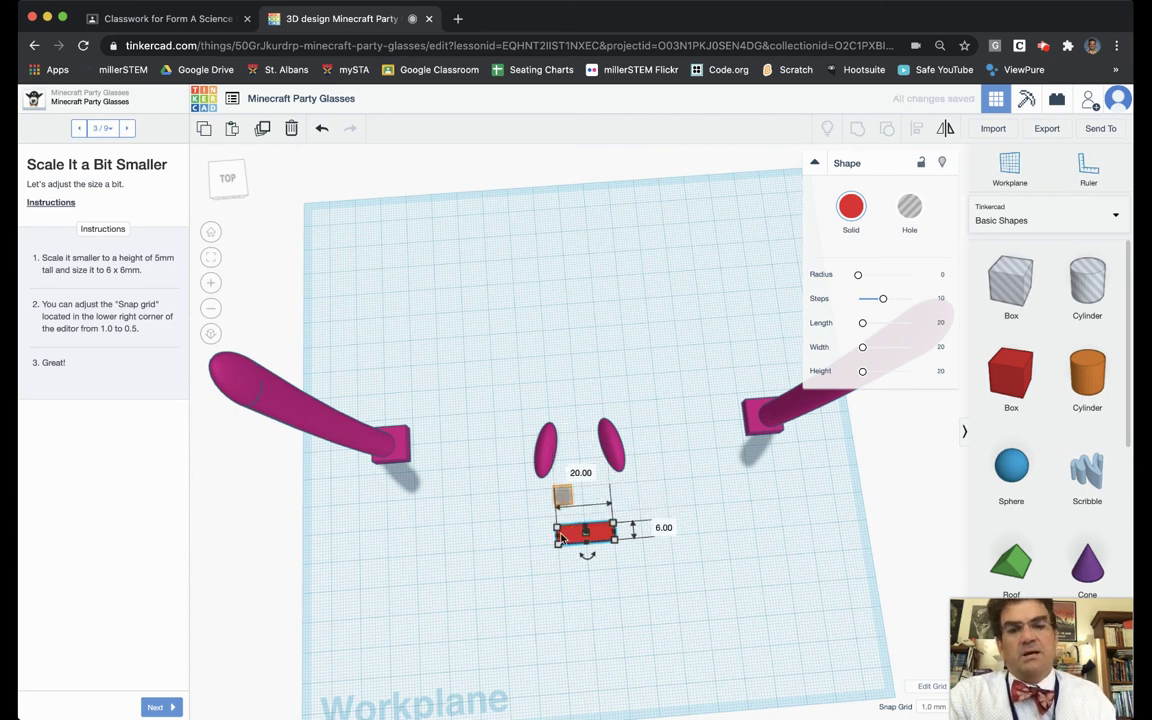
click(582, 473)
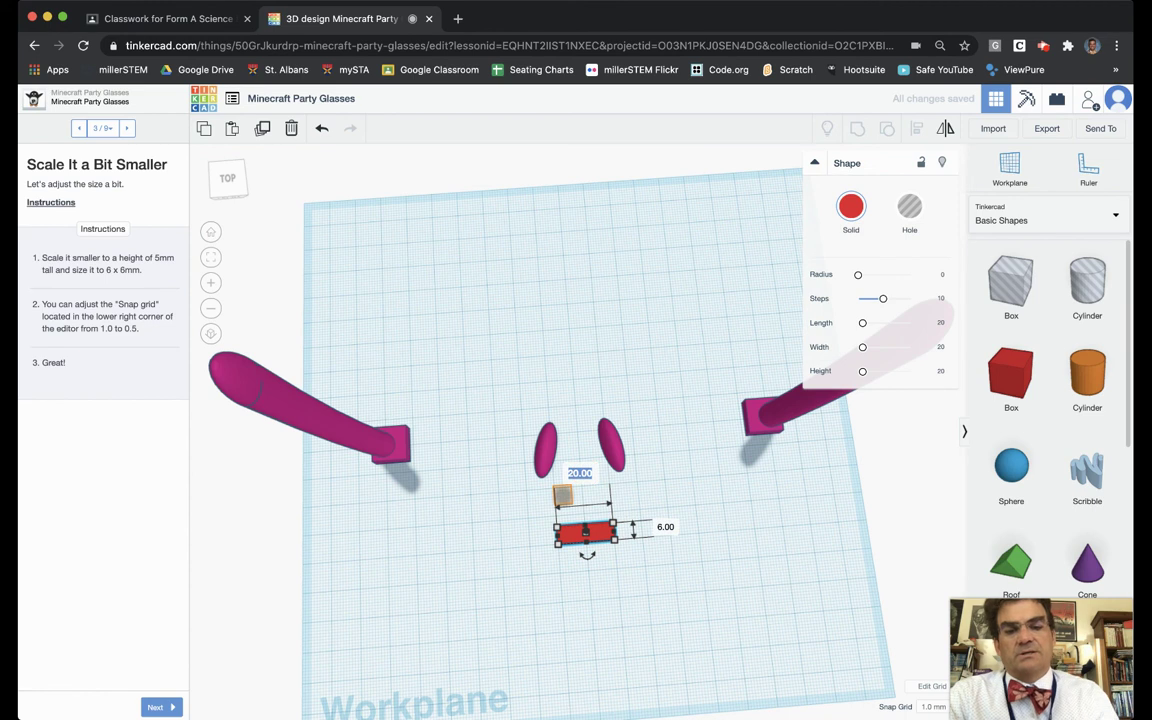
text(6)
key(Return)
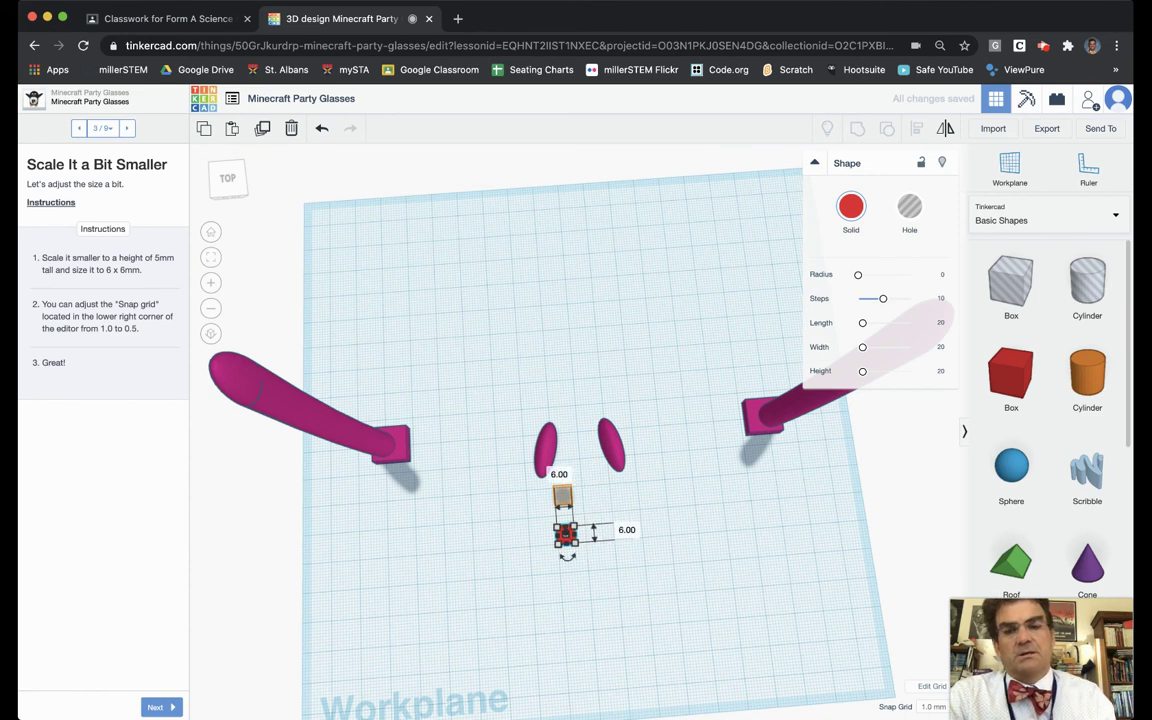
Move the small red box up to sit just below the pink ovals.
click(638, 579)
right_drag(638, 579, 560, 520)
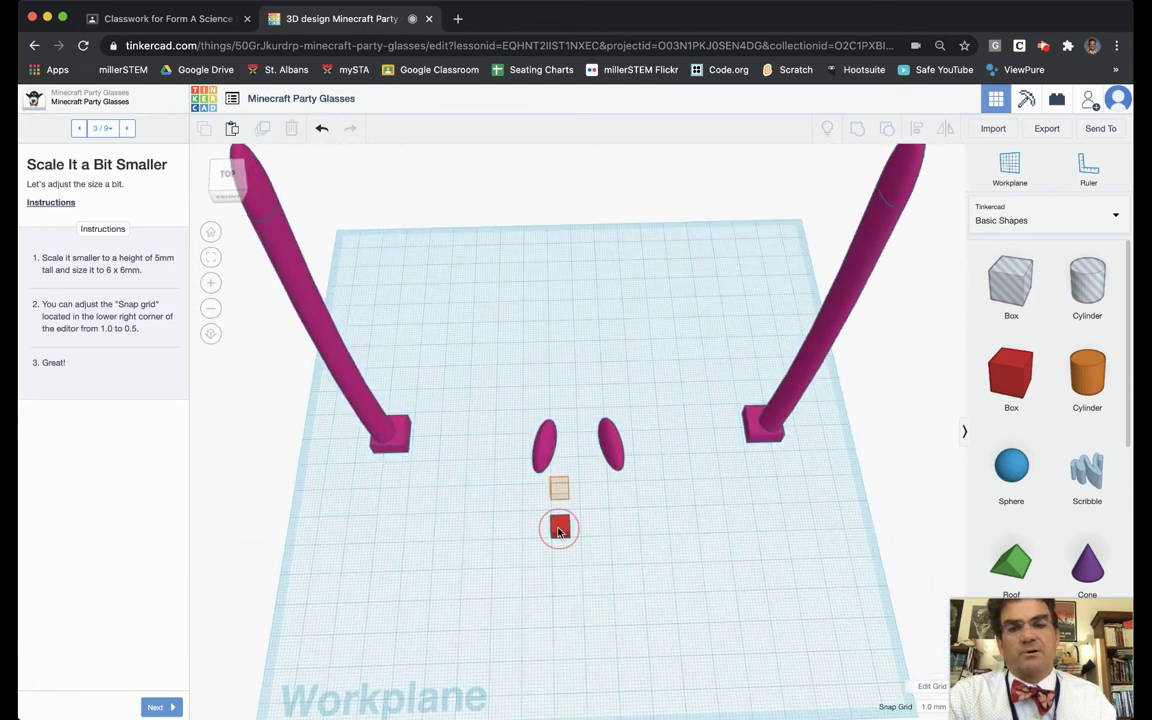
click(559, 507)
drag(559, 509, 559, 493)
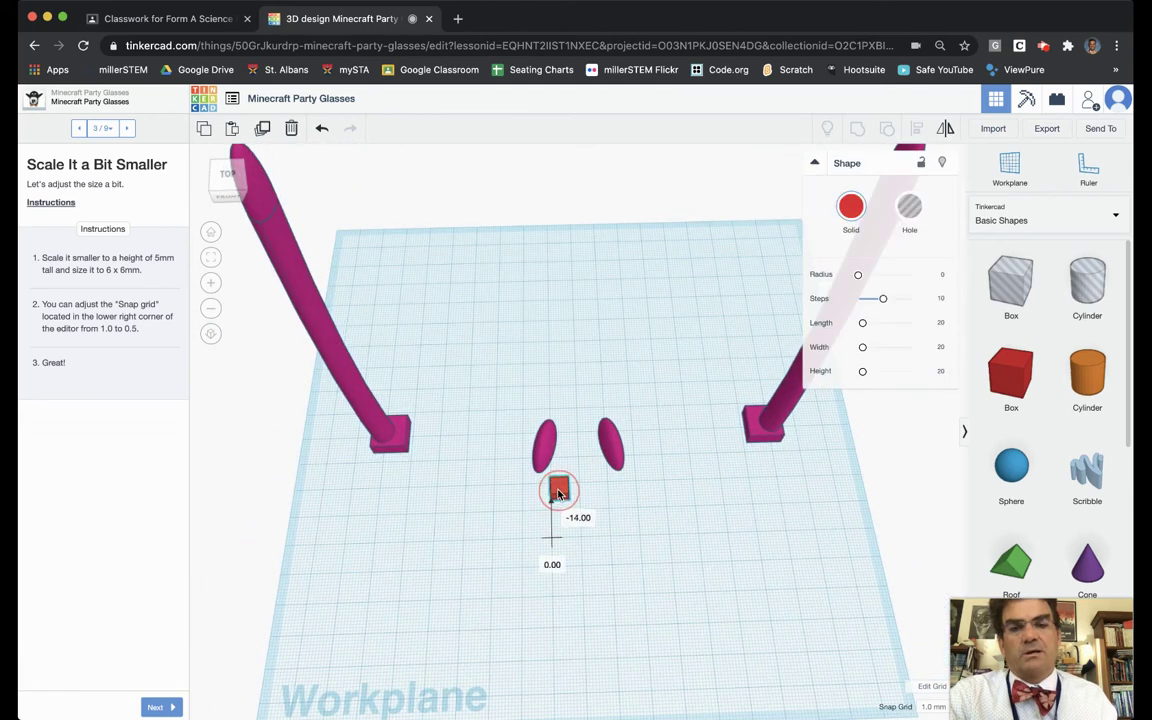
right_drag(599, 540, 578, 566)
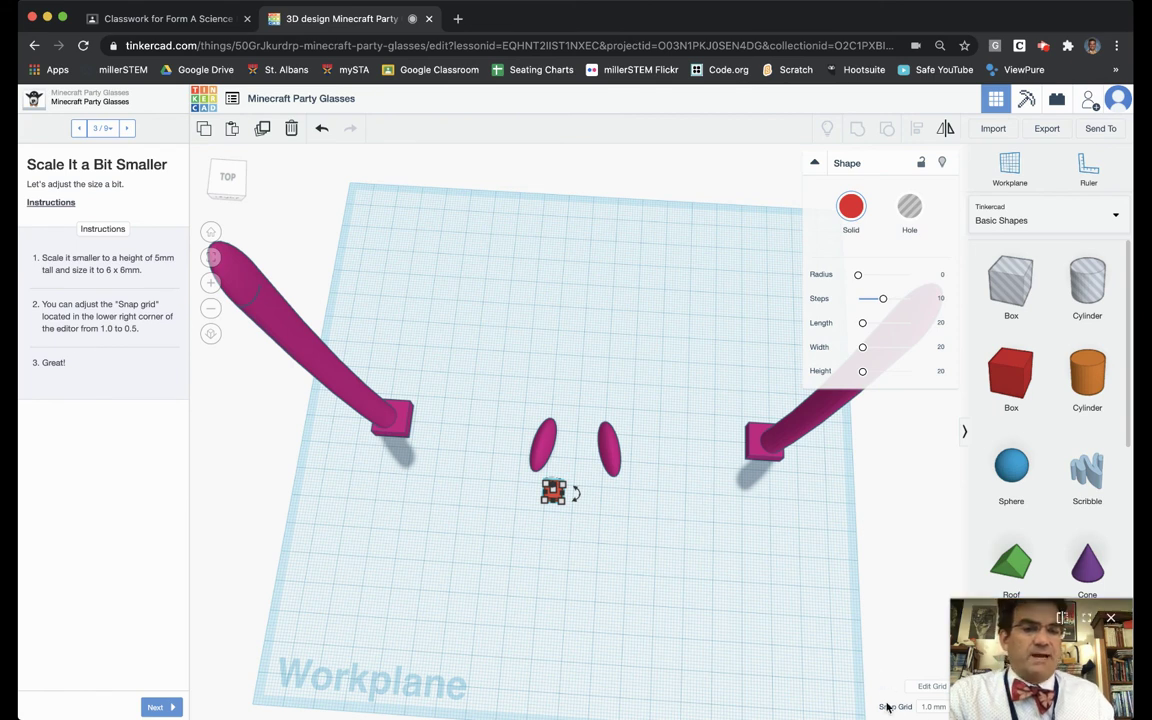
Set the snap grid to 0.5 mm and continue to the Start Building step.
click(926, 708)
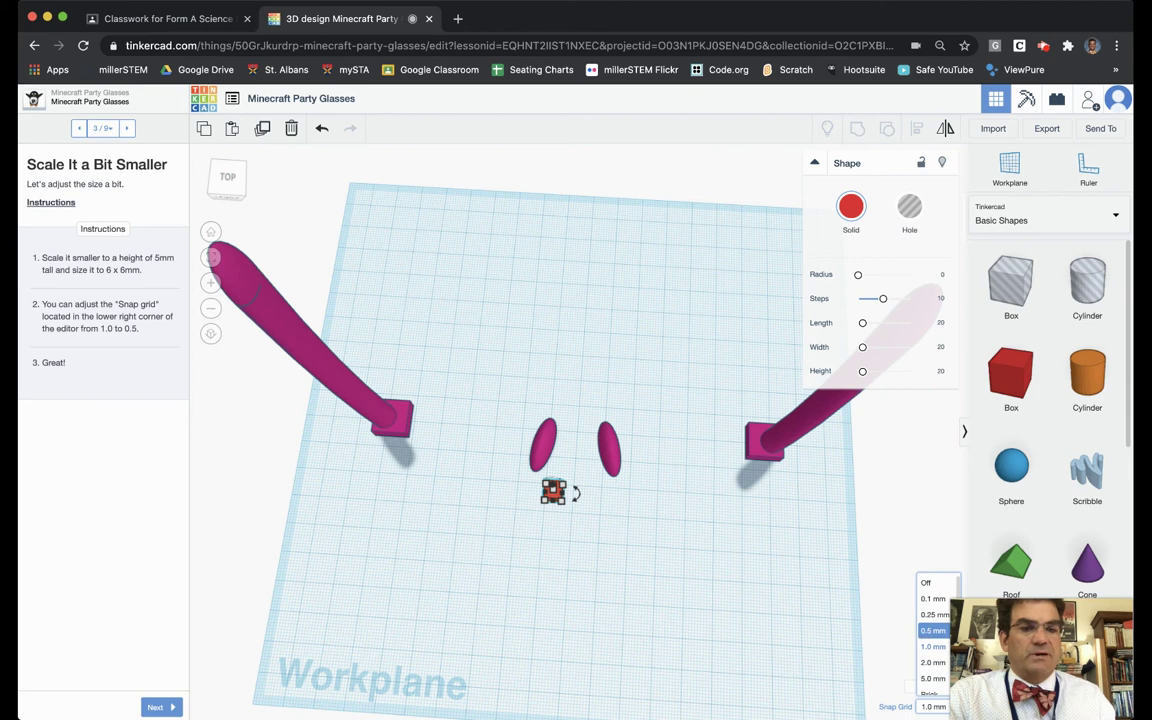
click(932, 630)
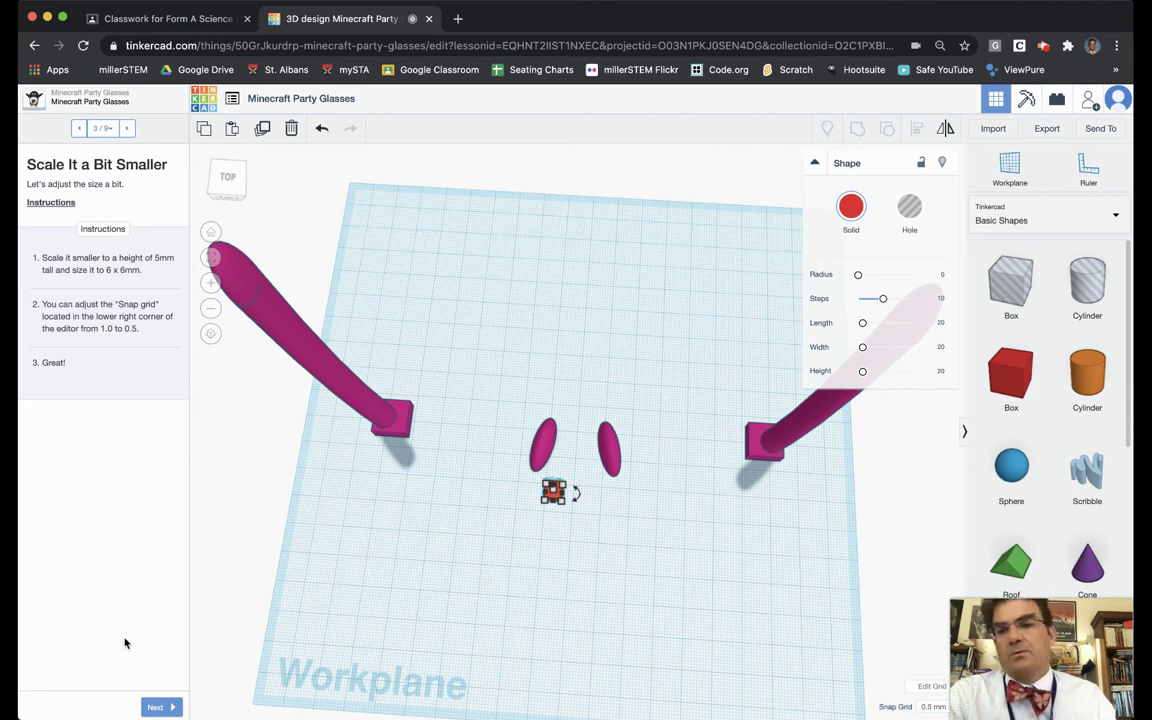
click(156, 707)
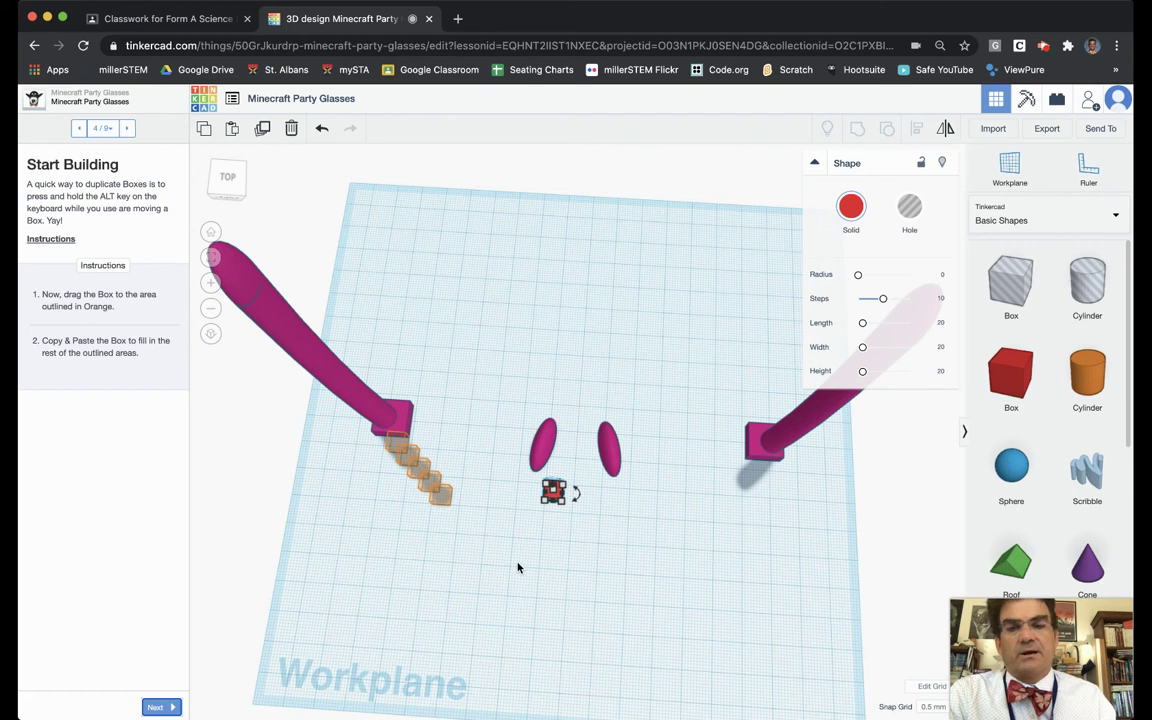
Move the red box into the first orange-outlined step below the frame corner.
scroll(504, 558, up, 5)
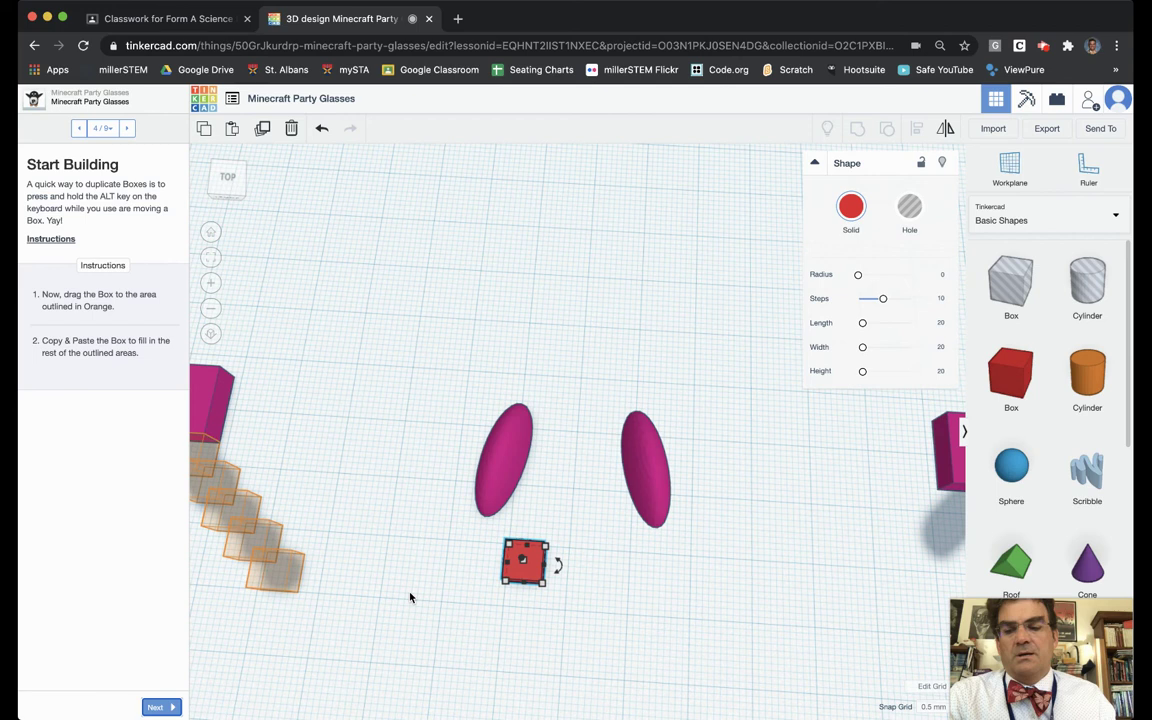
right_drag(410, 597, 755, 558)
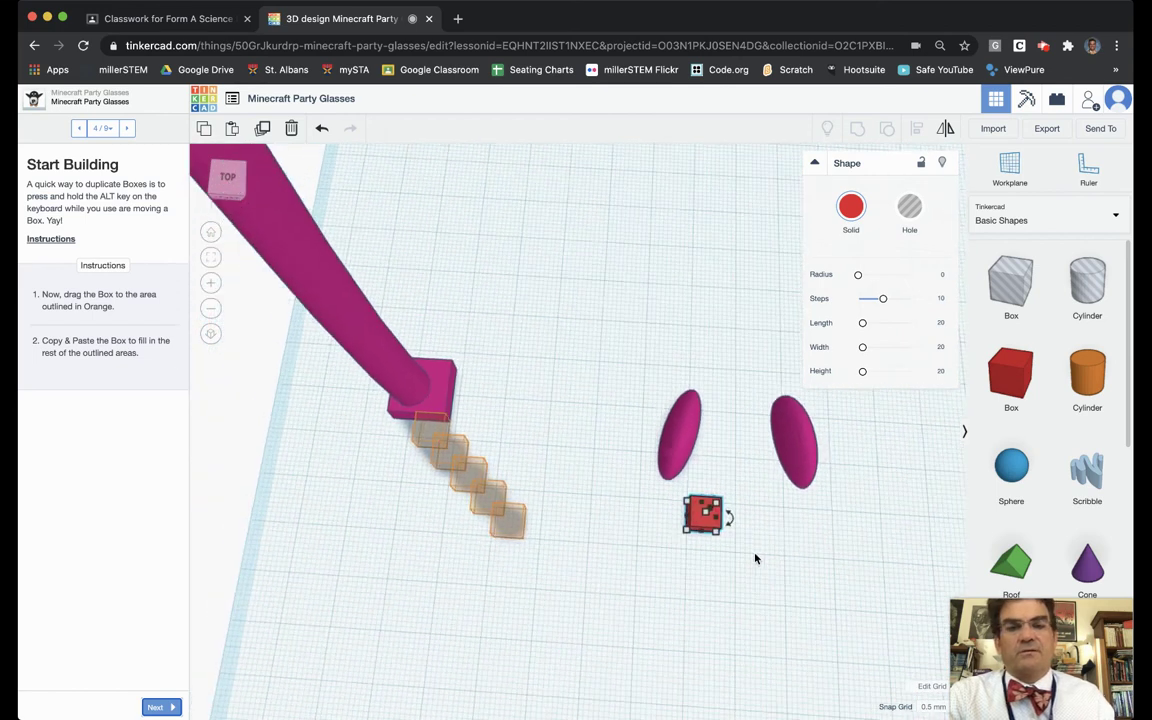
drag(698, 518, 431, 438)
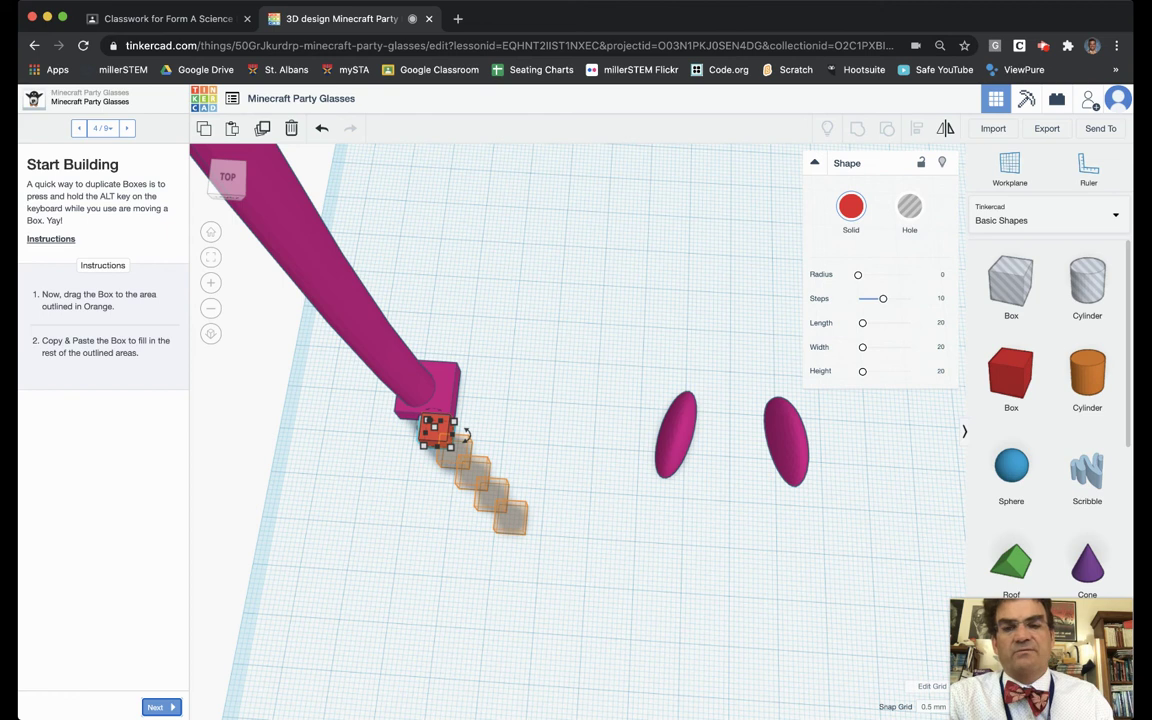
drag(436, 431, 456, 452)
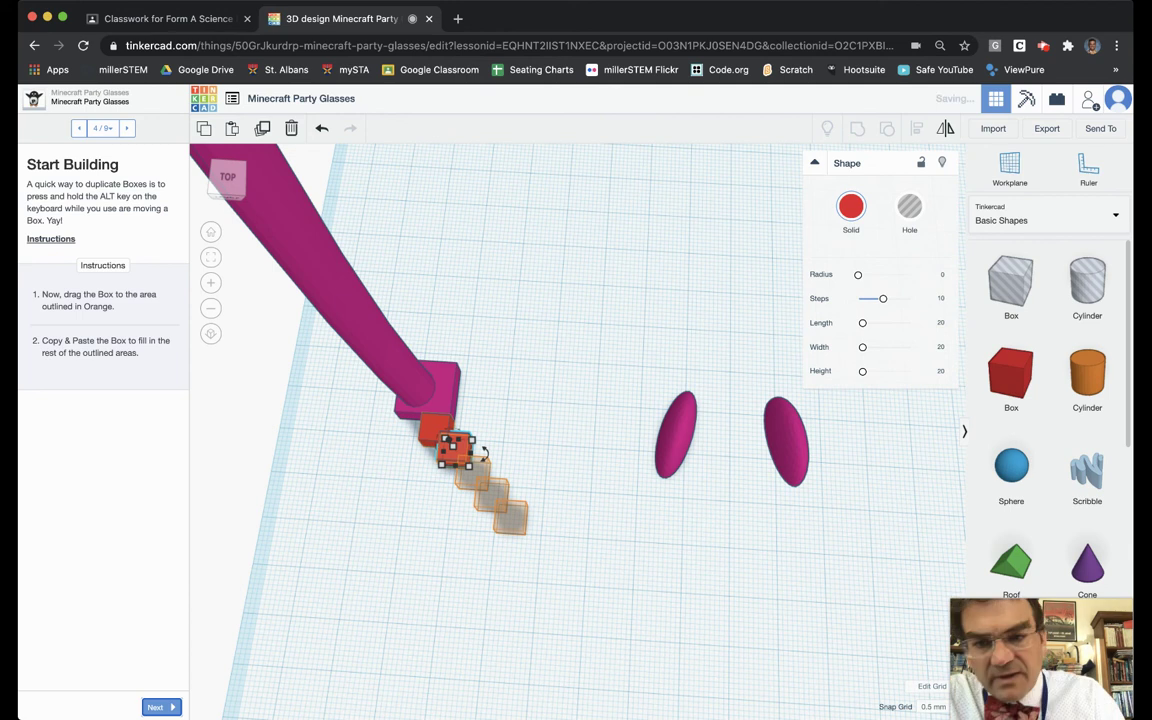
click(414, 555)
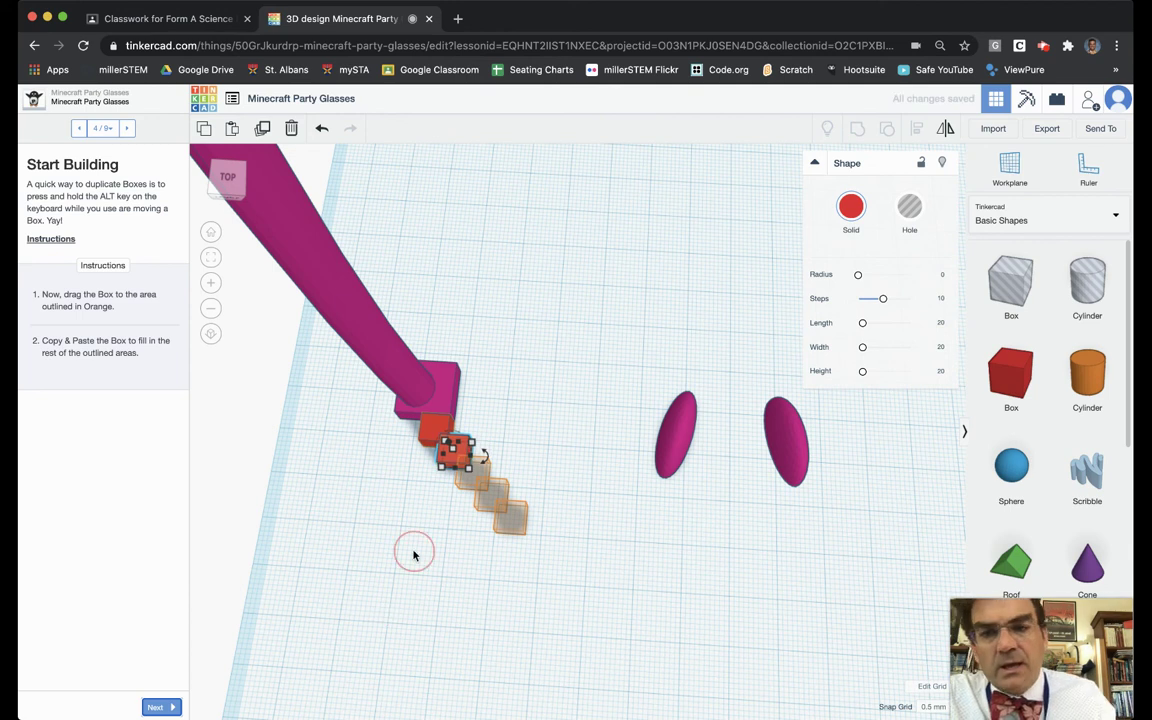
Alt-drag a copy of the red cube into the next outlined step.
right_drag(468, 524, 410, 521)
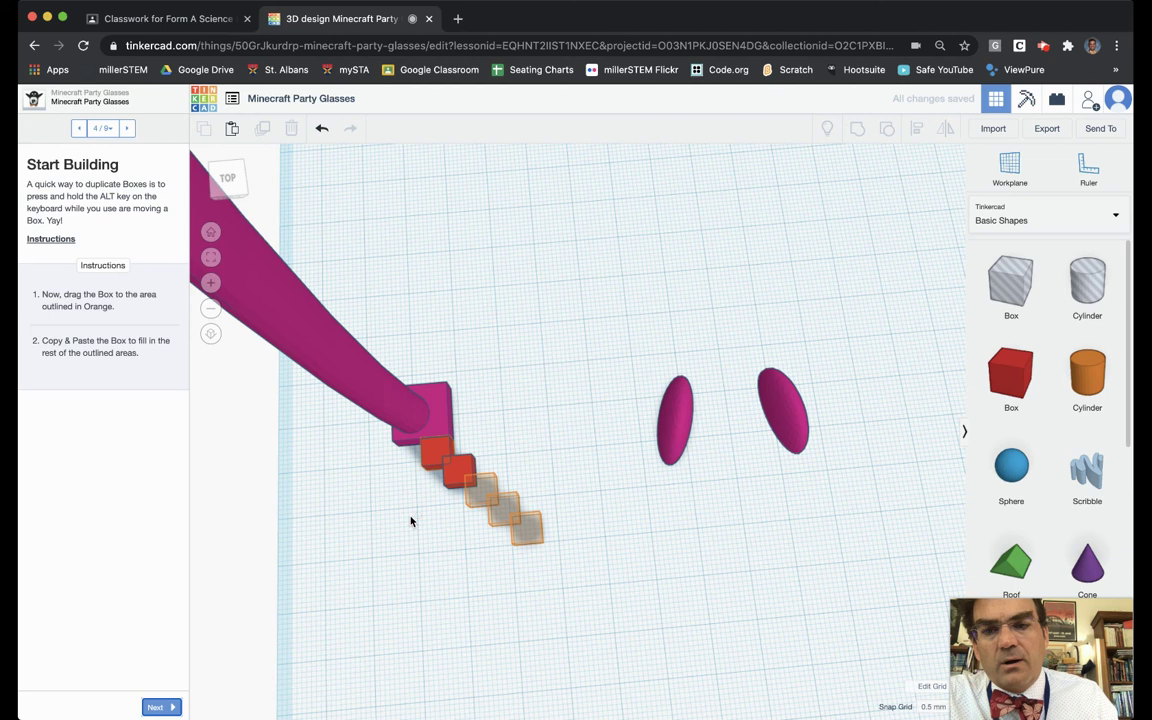
click(429, 462)
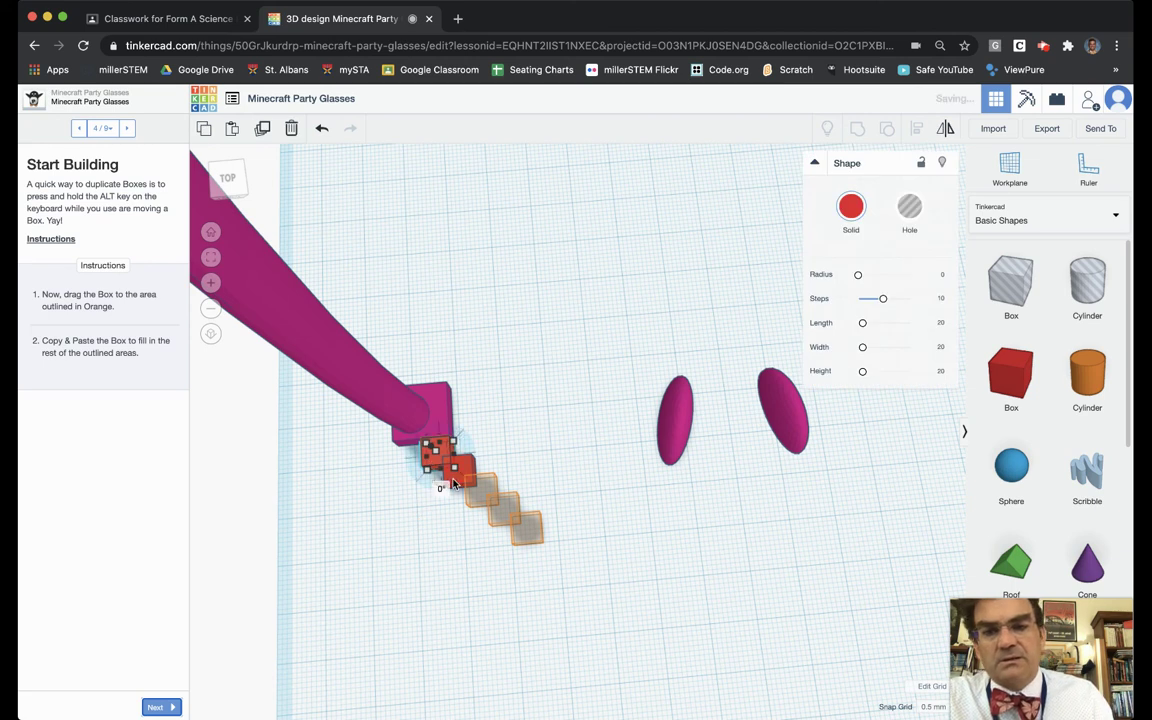
drag(463, 483, 458, 476)
scroll(443, 476, down, 3)
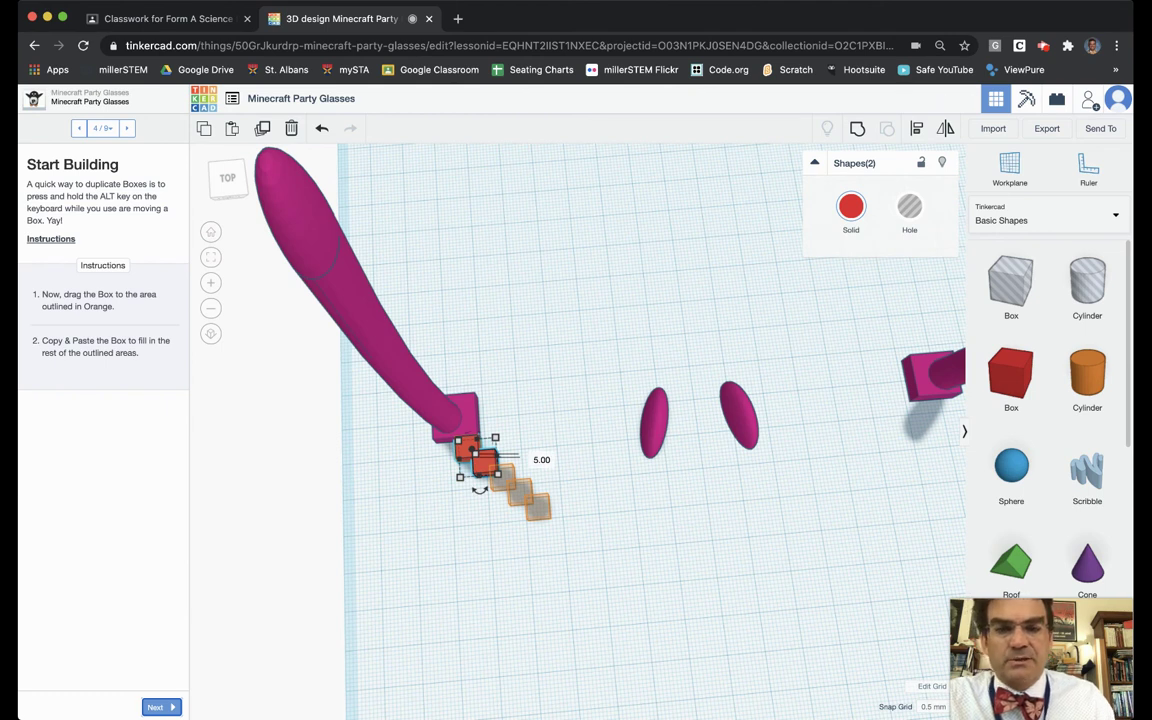
drag(480, 460, 514, 486)
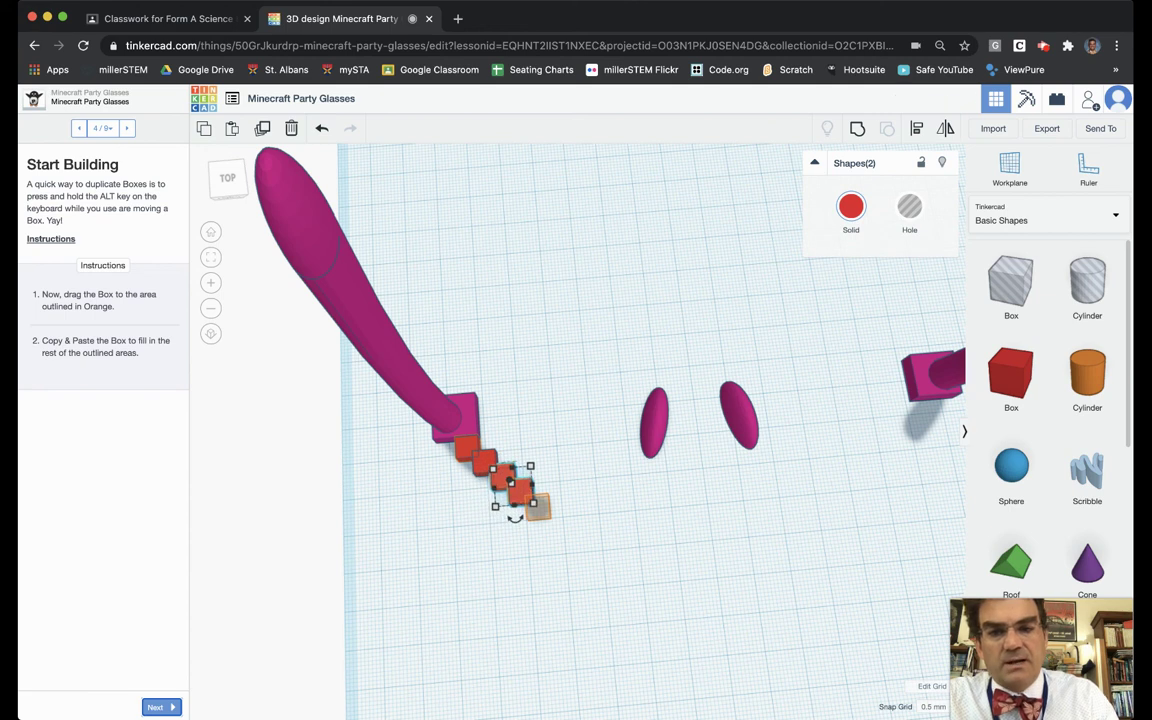
scroll(355, 446, up, 5)
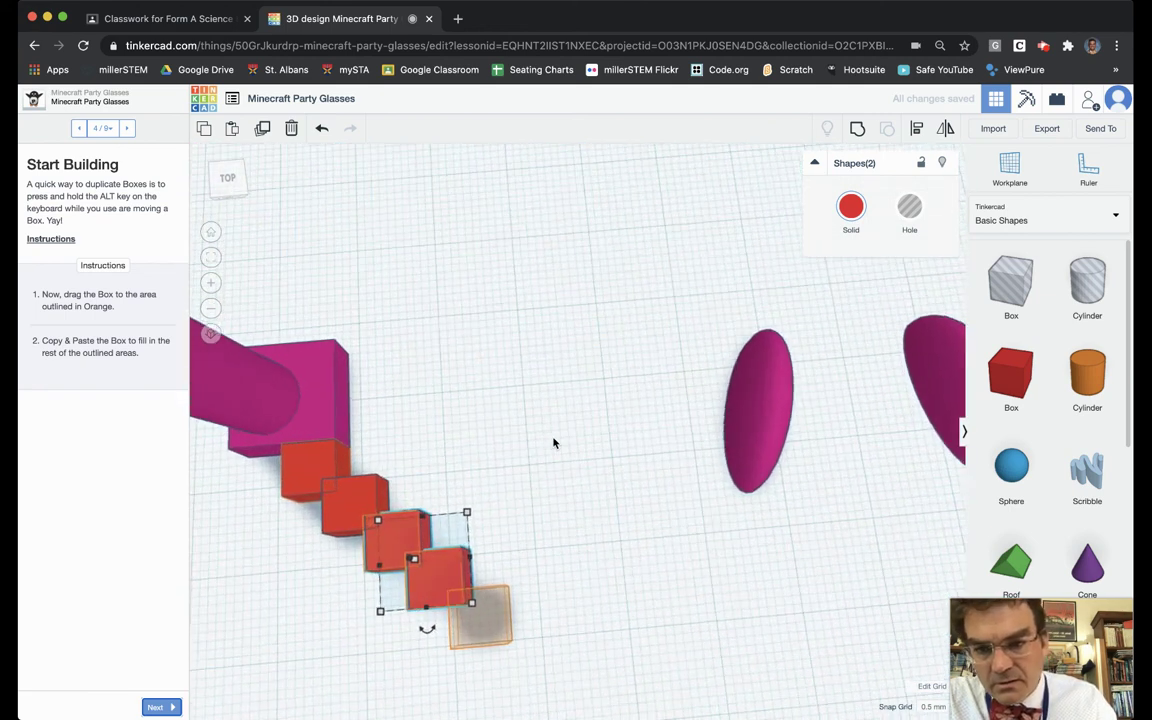
scroll(554, 443, up, 1)
mouse_move(531, 463)
right_down()
mouse_move(514, 478)
mouse_move(571, 393)
mouse_move(522, 388)
mouse_move(515, 460)
right_up()
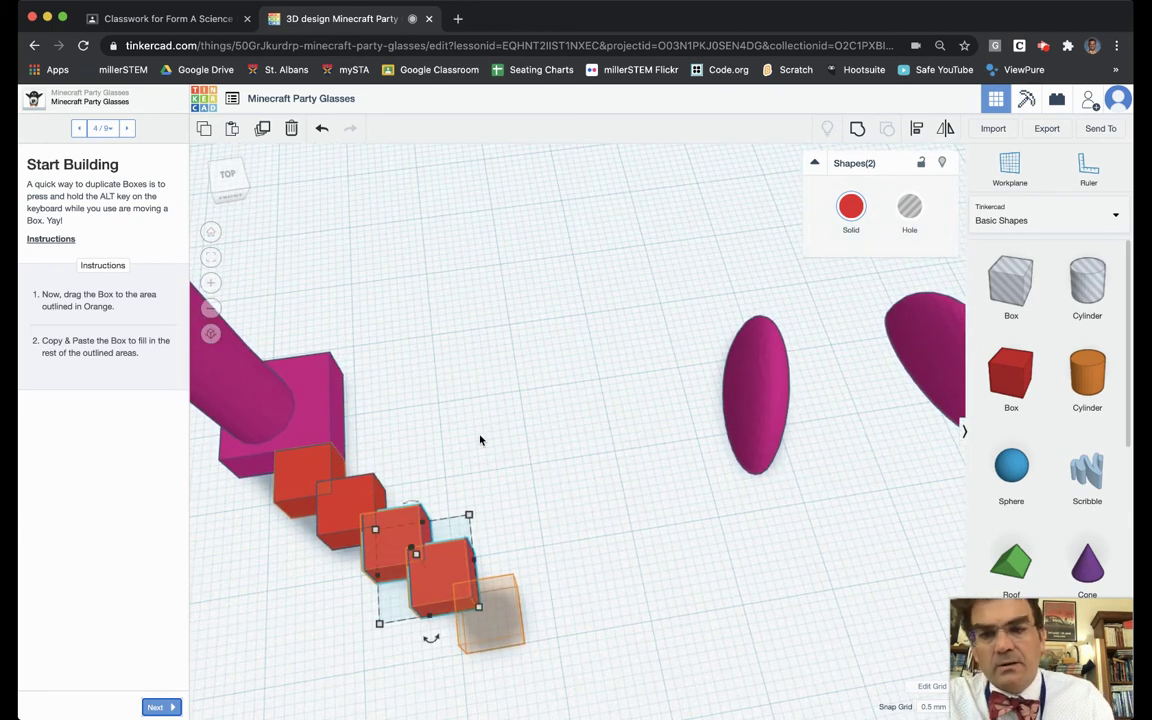
Slide the fourth red cube onto its orange-outlined spot in the diagonal chain.
click(527, 548)
click(443, 573)
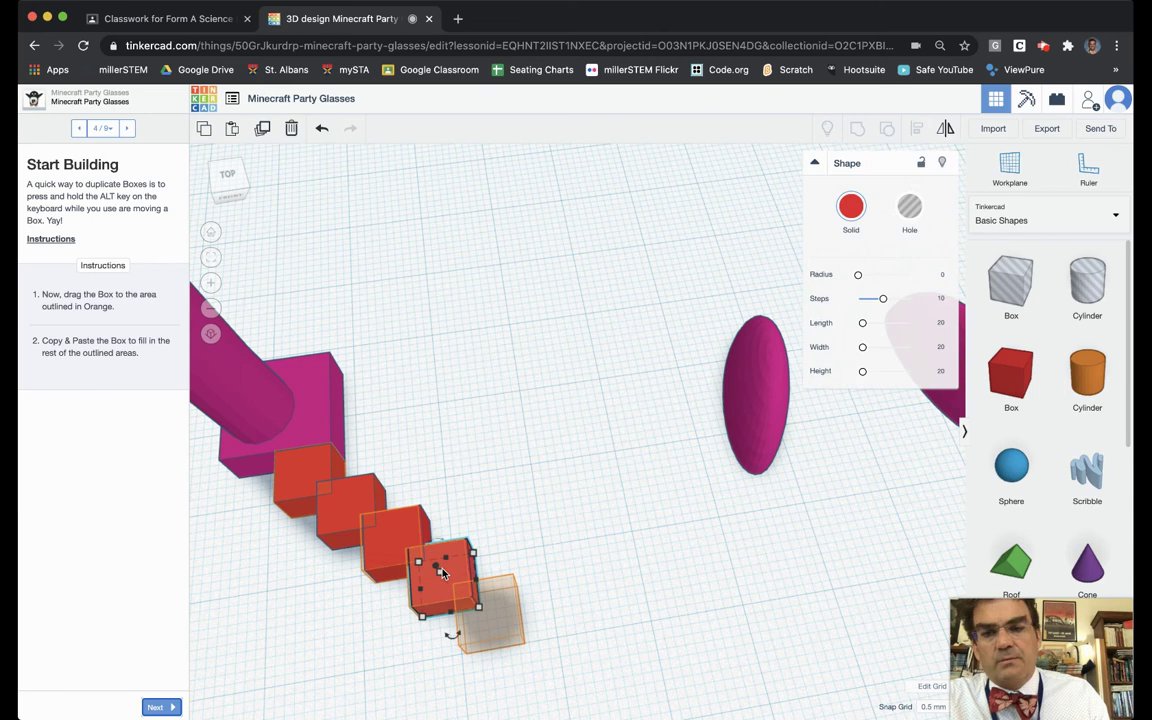
drag(440, 575, 483, 607)
right_drag(589, 581, 568, 493)
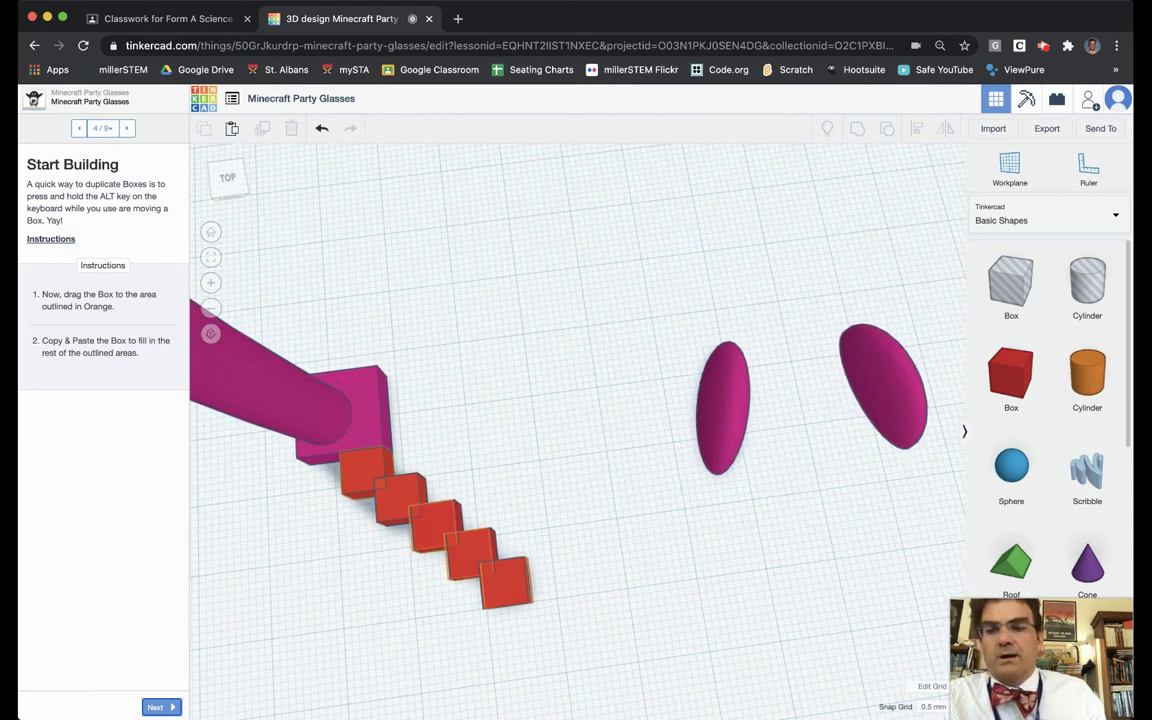
On the next lesson step, set the last red cube's length to 24 mm to form a bar.
click(155, 707)
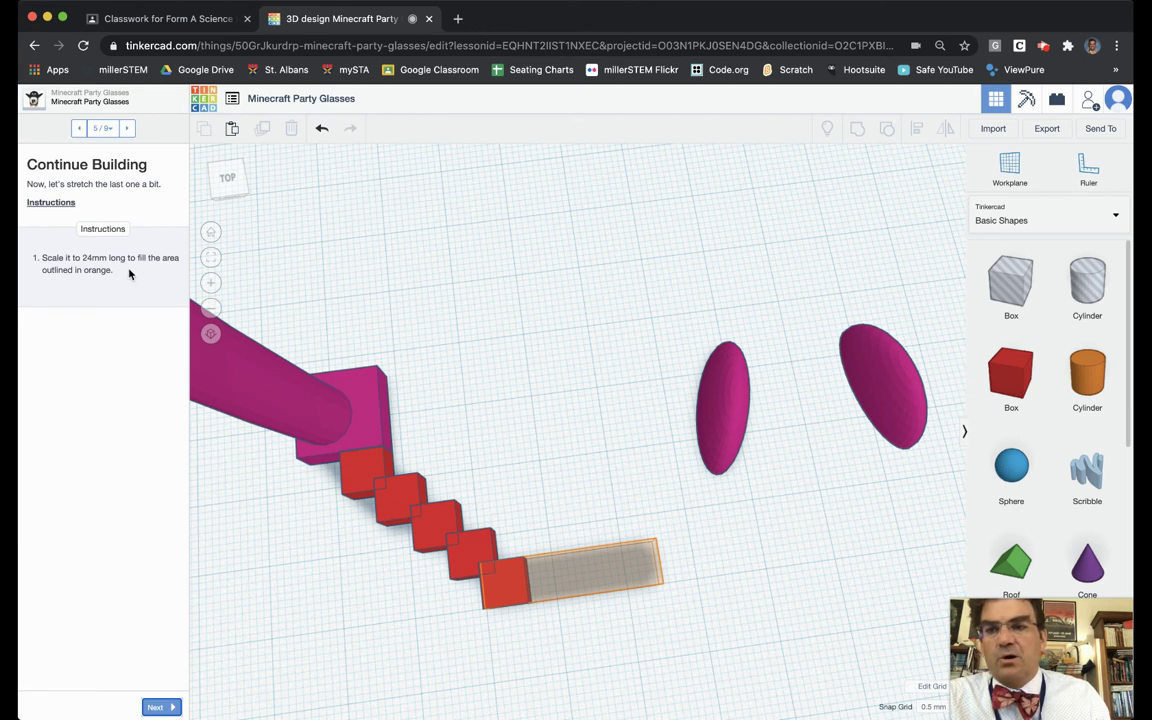
click(511, 587)
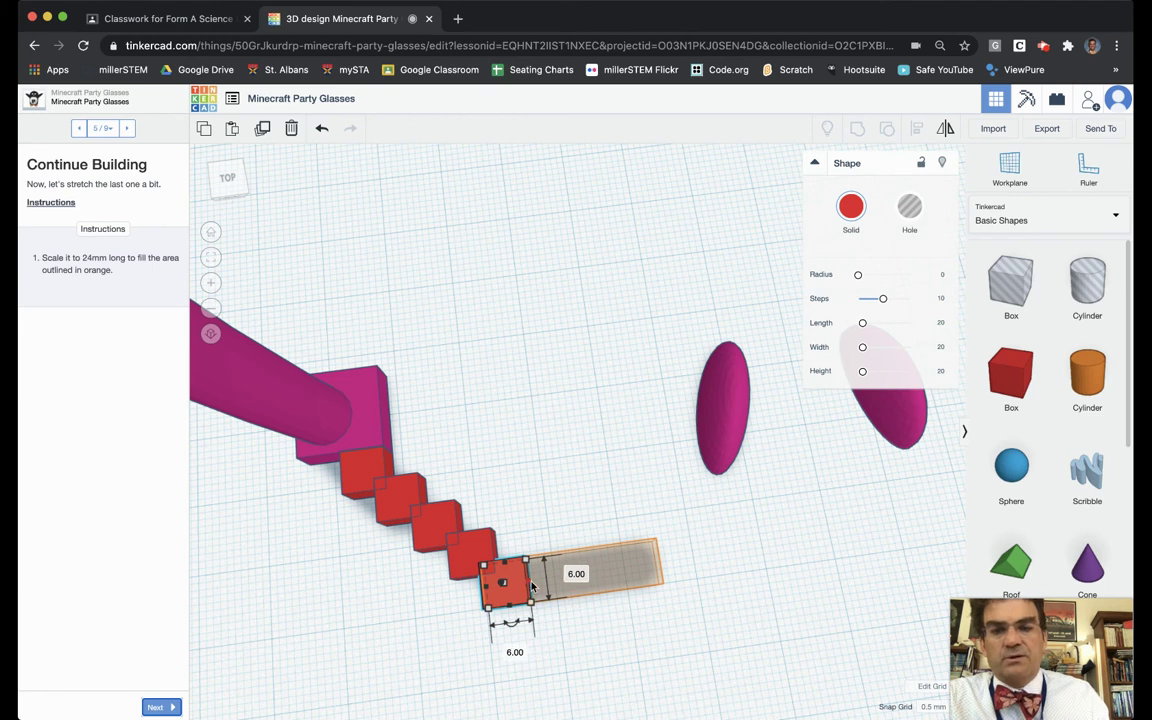
drag(530, 585, 634, 568)
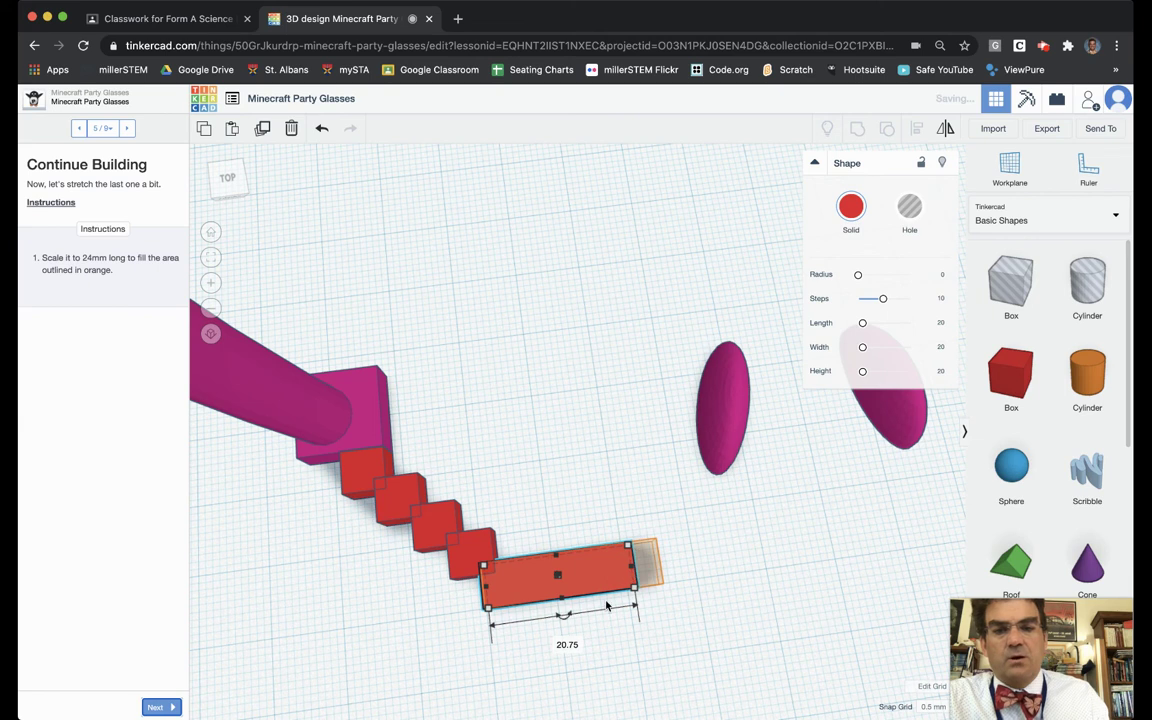
click(567, 643)
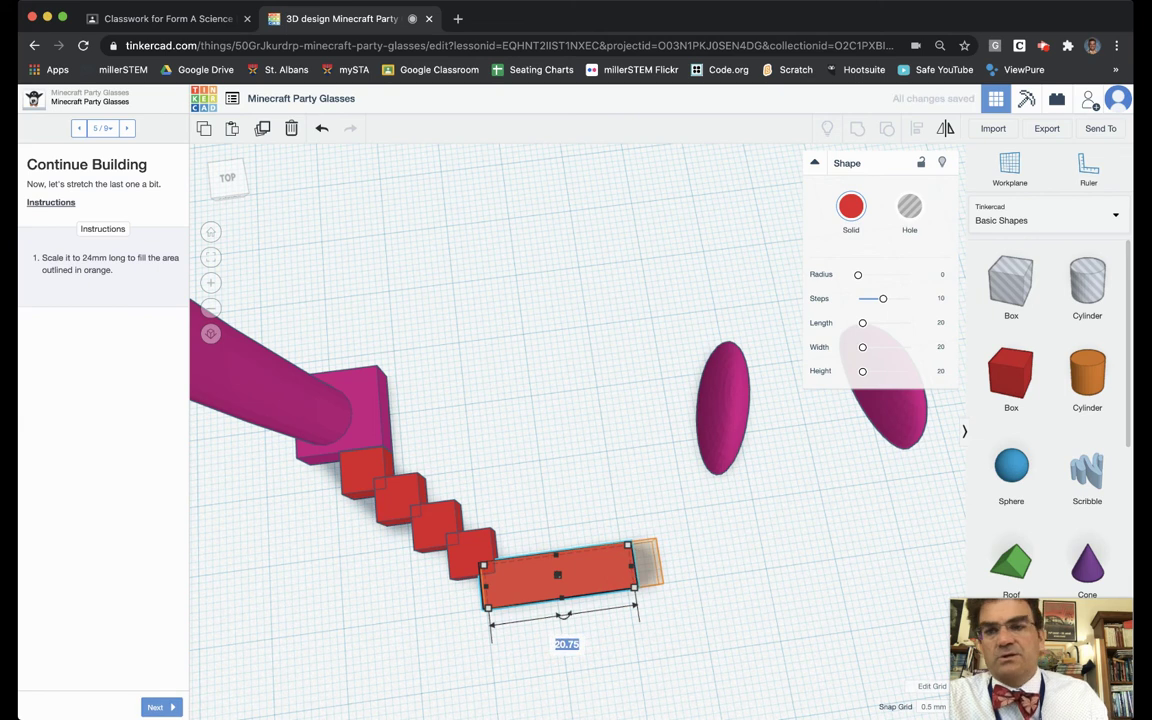
text(24)
key(Return)
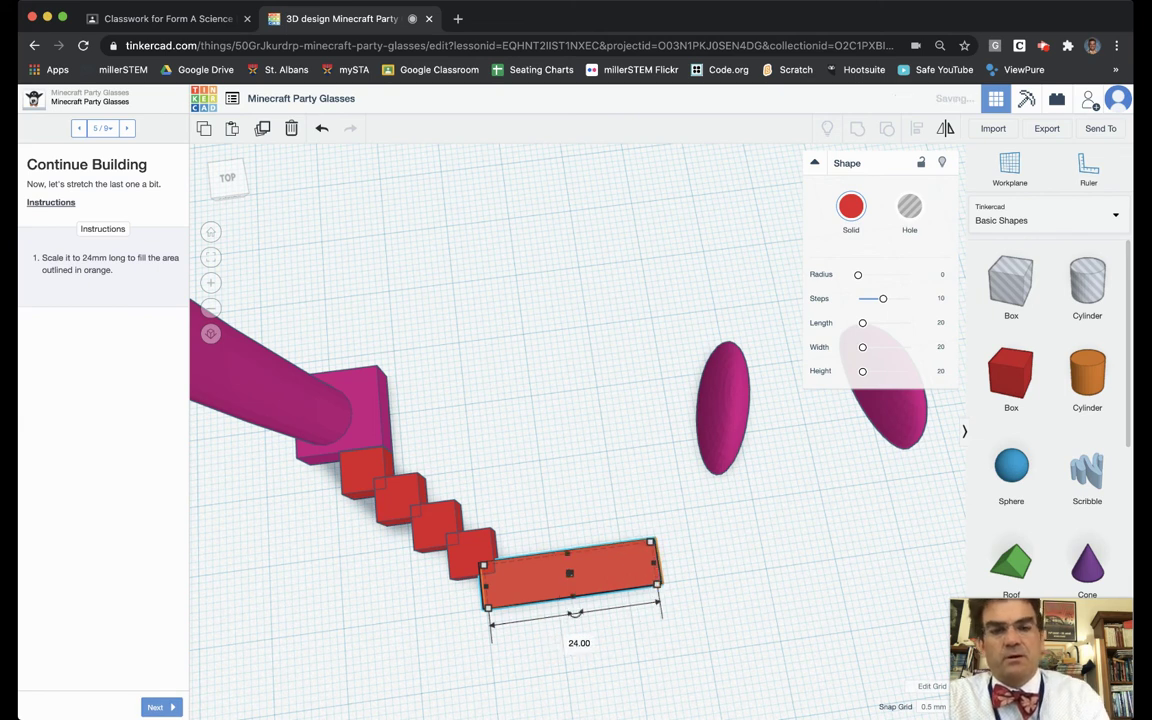
click(740, 630)
mouse_move(733, 617)
right_down()
mouse_move(694, 445)
mouse_move(722, 612)
right_up()
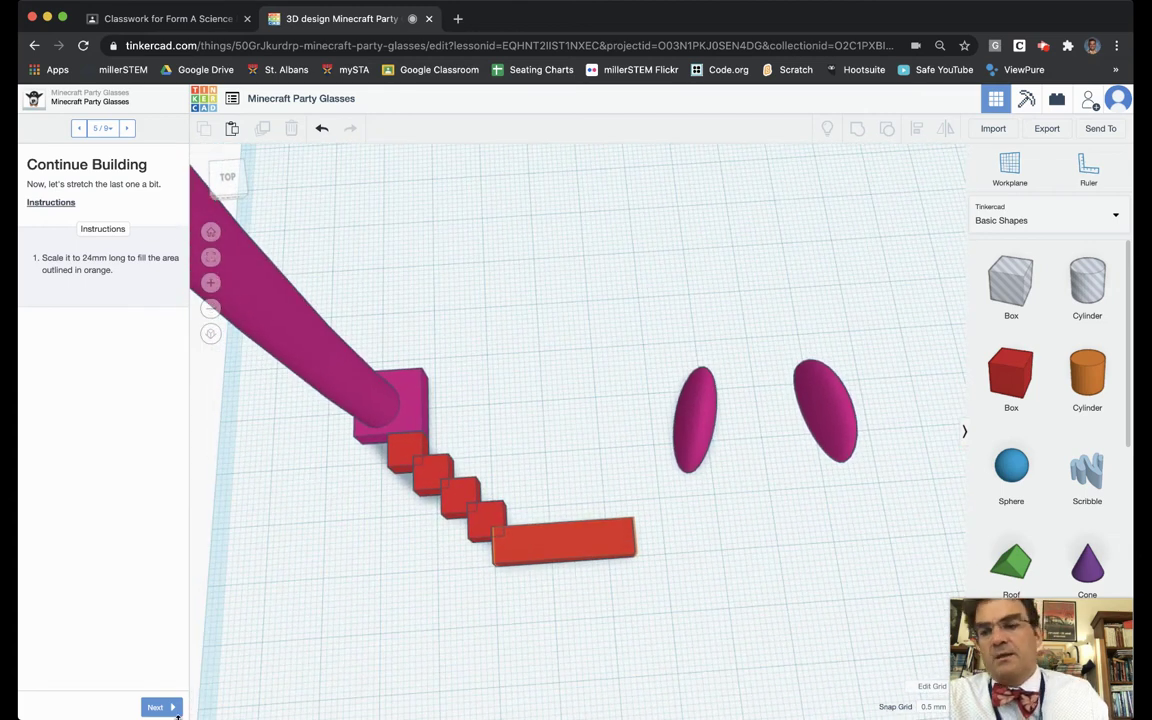
Copy and paste the long red bar onto the upper-left frame outline.
click(158, 707)
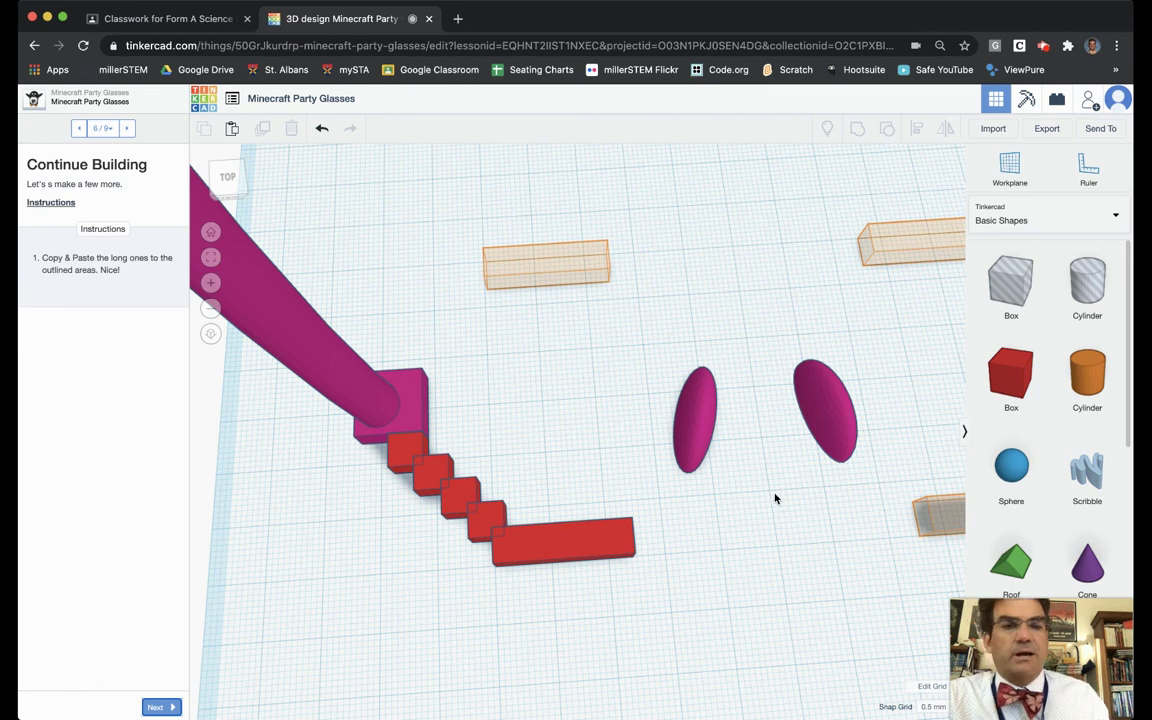
scroll(766, 505, down, 5)
scroll(762, 511, up, 4)
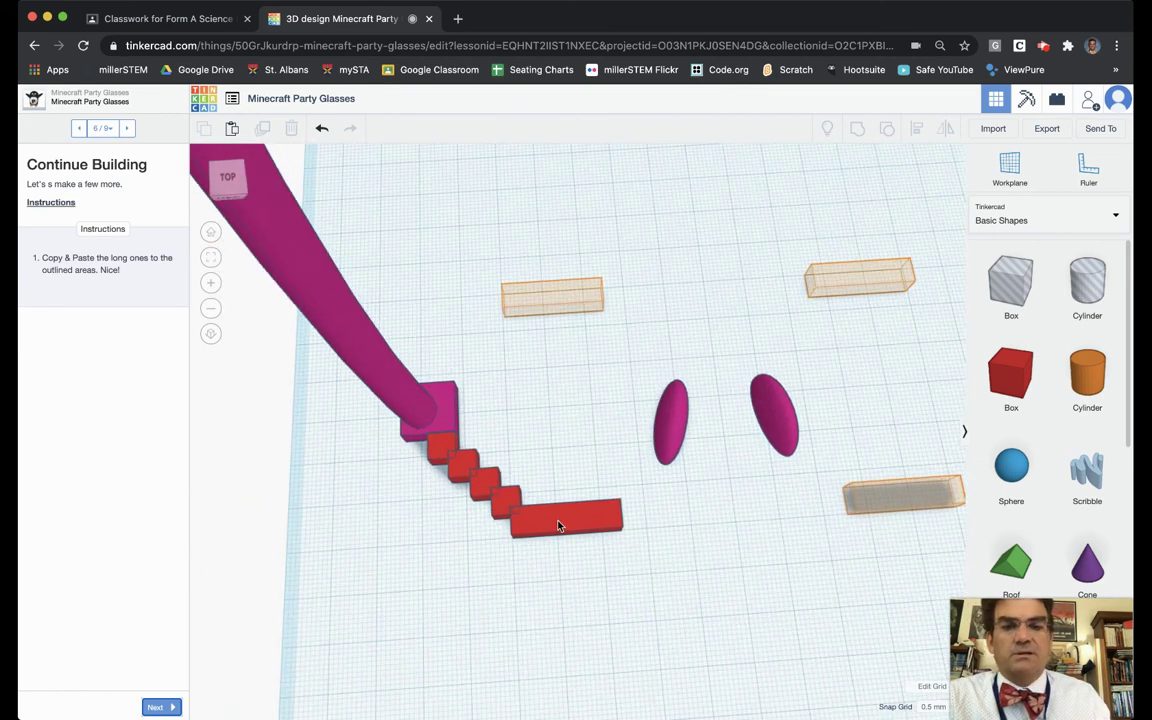
click(559, 526)
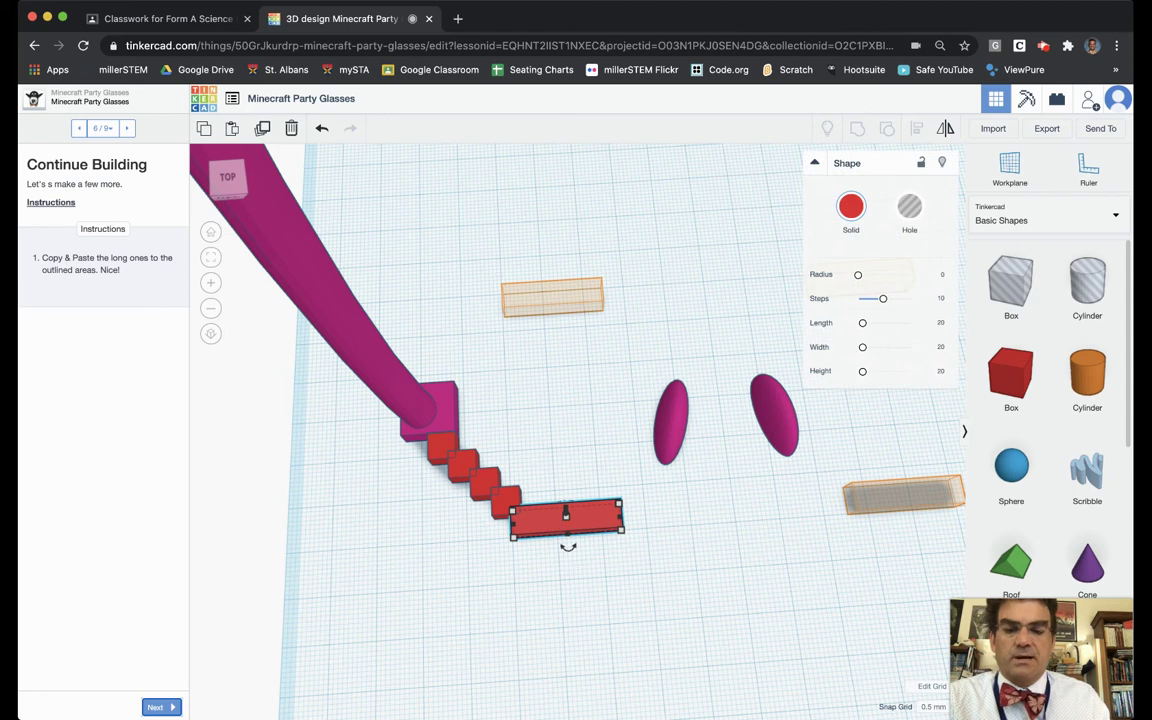
key(ctrl+c)
key(ctrl+v)
drag(565, 517, 572, 297)
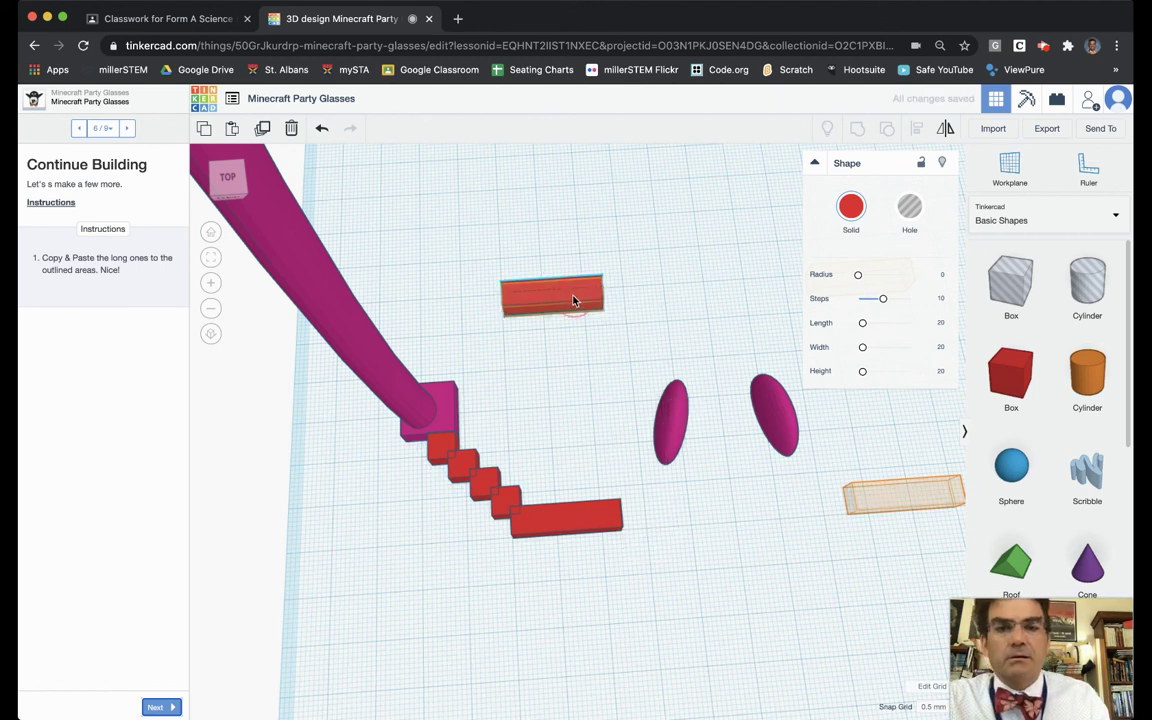
Copy both left bars and move the copies onto the right lens's top and bottom outlines.
click(574, 299)
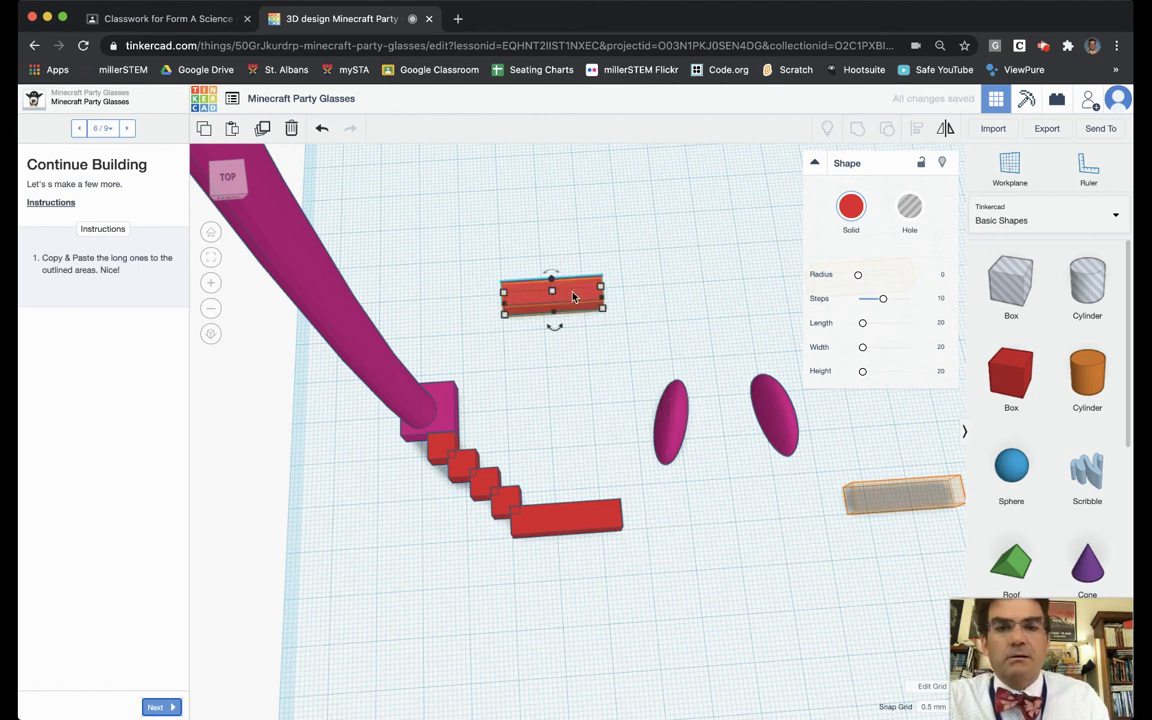
shift+click(571, 523)
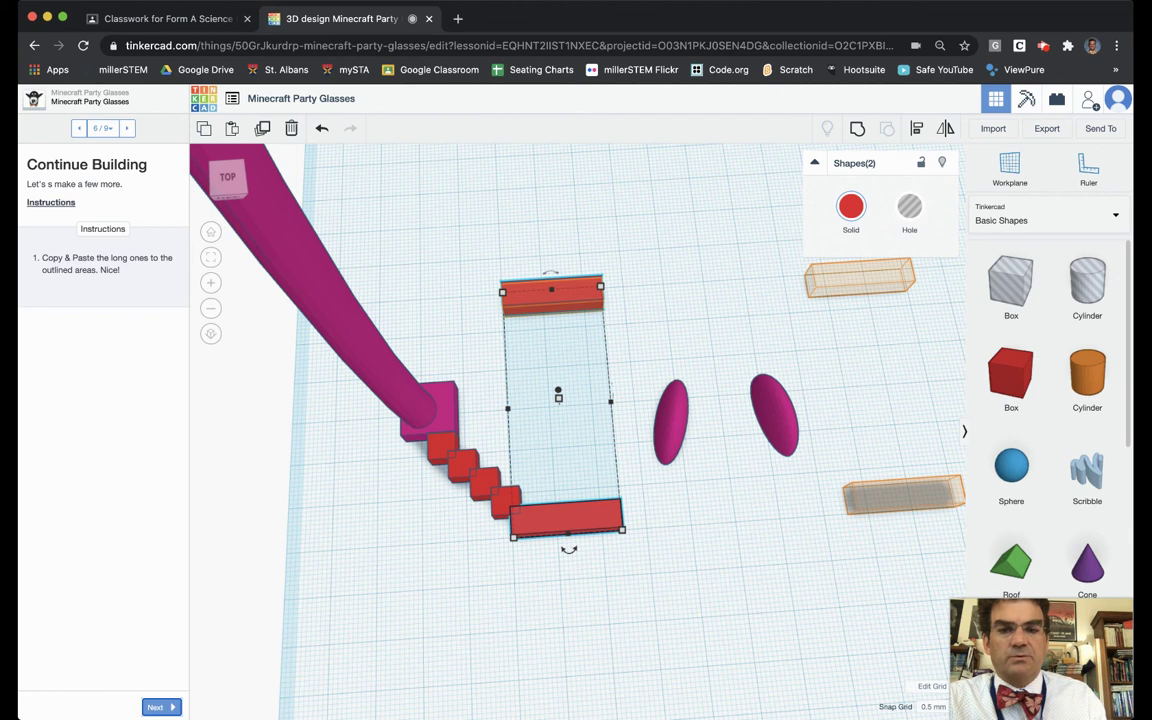
key(ctrl+c)
key(ctrl+v)
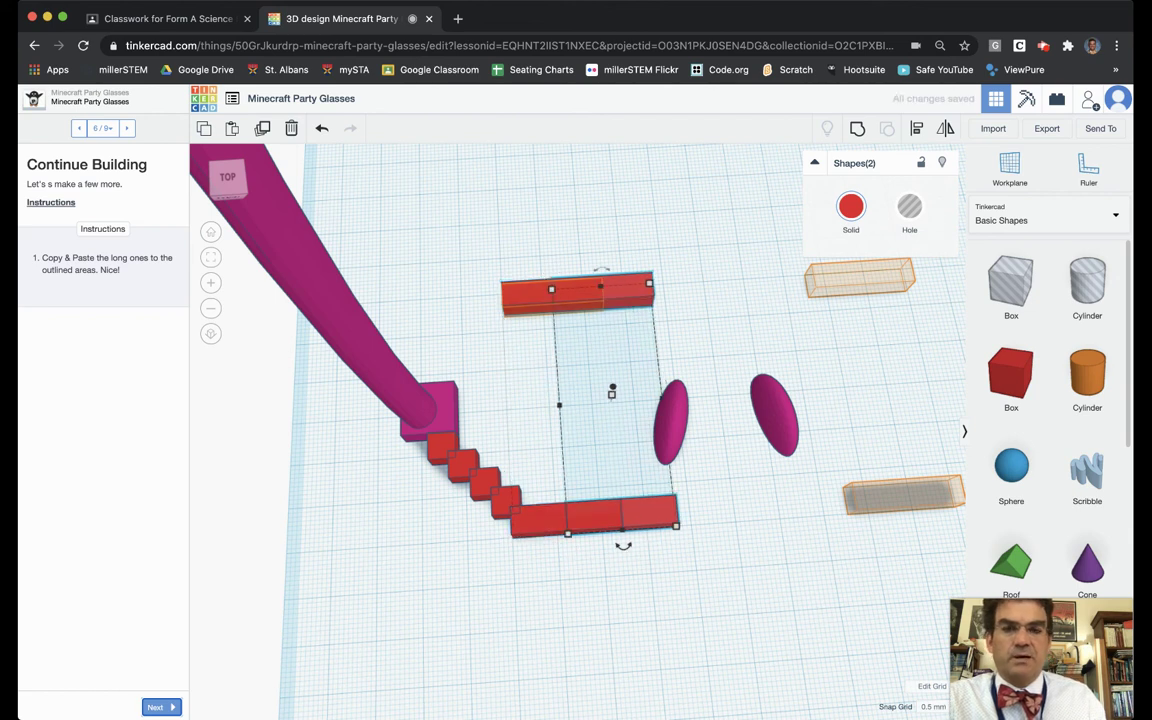
drag(612, 392, 884, 376)
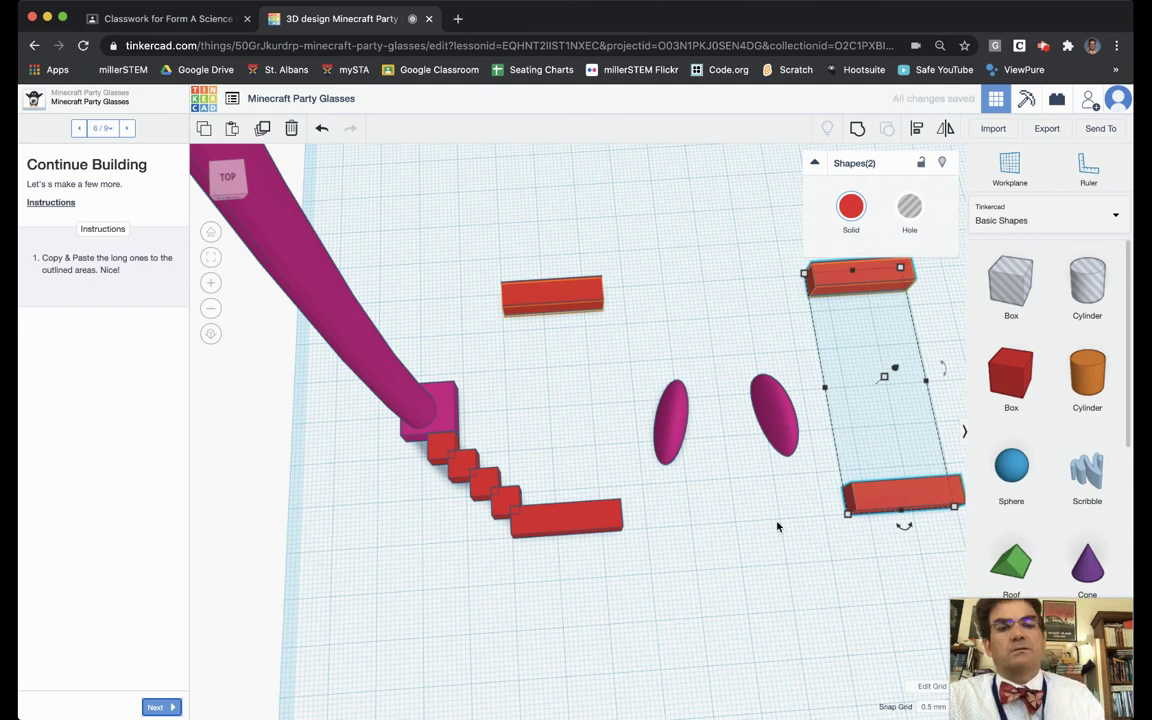
right_drag(715, 496, 774, 539)
click(735, 550)
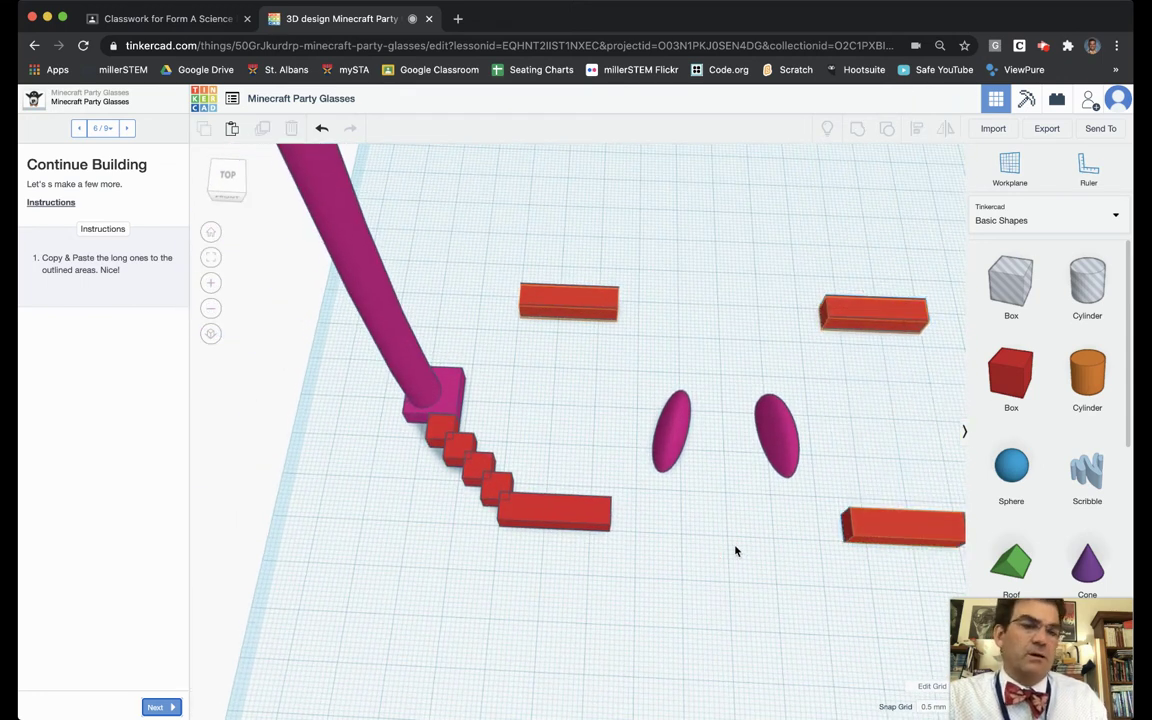
scroll(580, 426, down, 4)
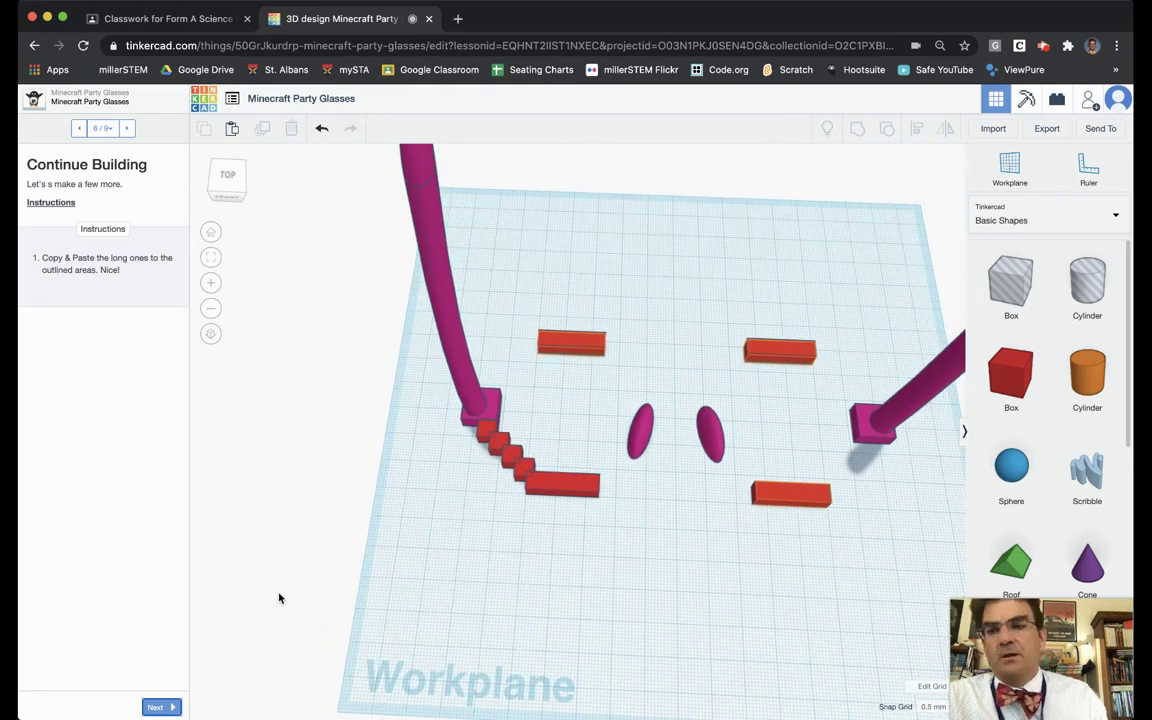
click(156, 708)
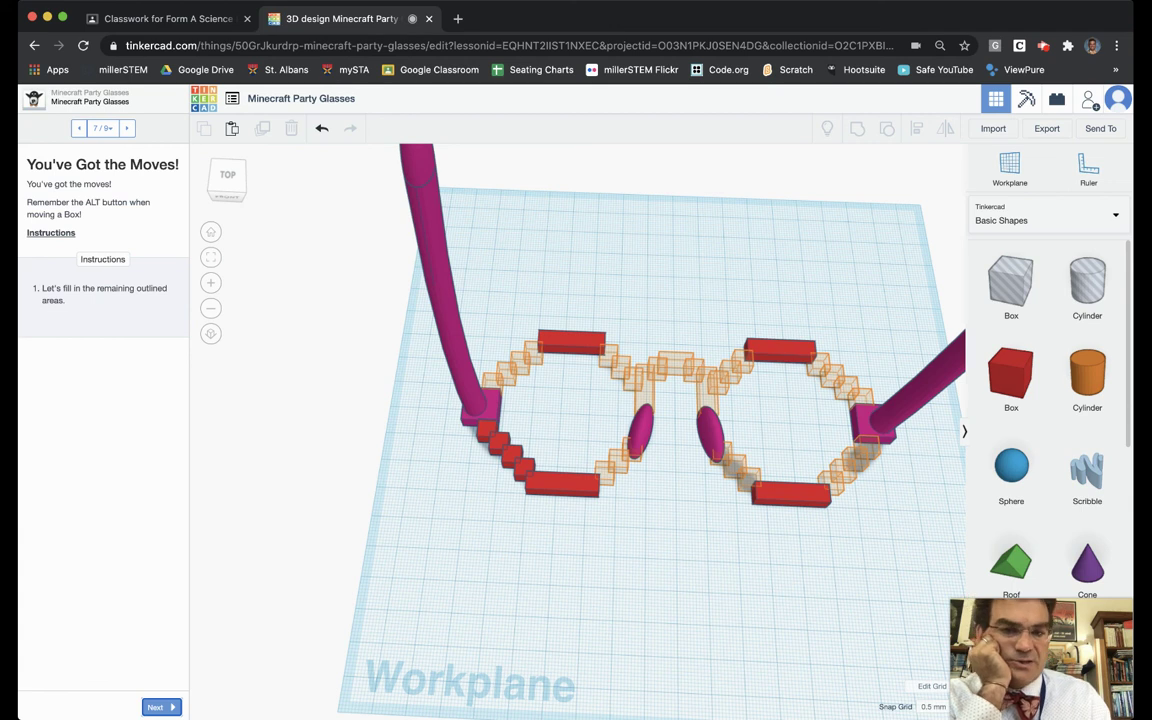
click(480, 432)
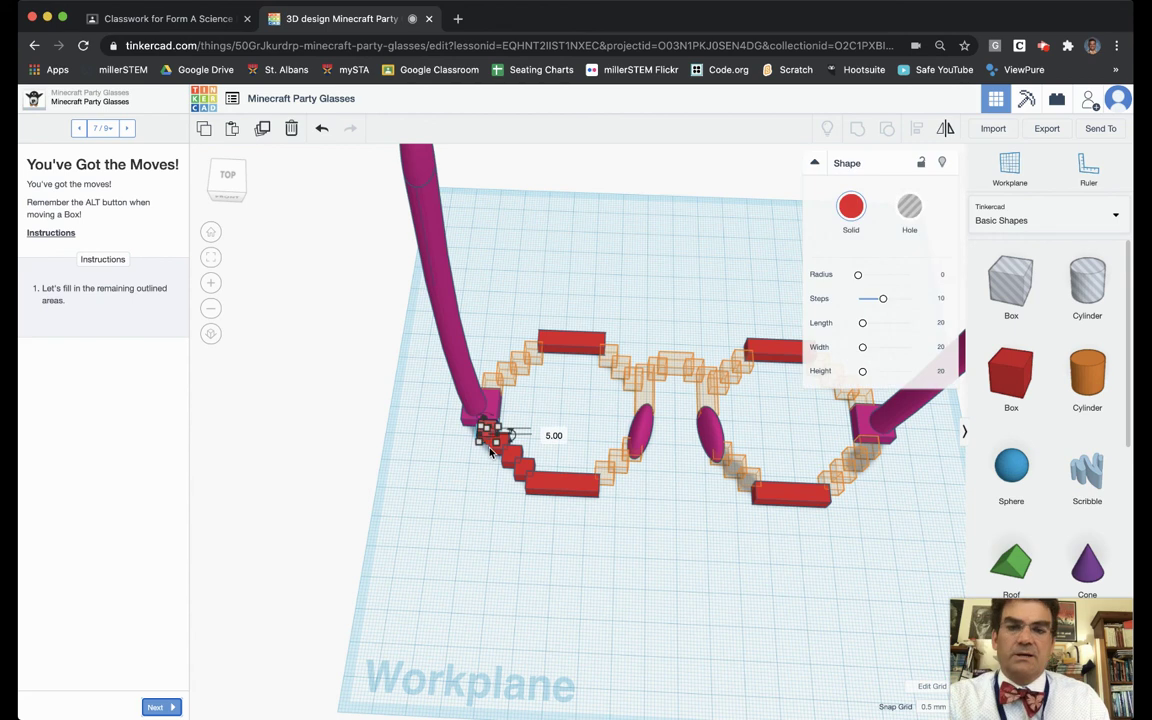
scroll(486, 466, up, 4)
click(506, 445)
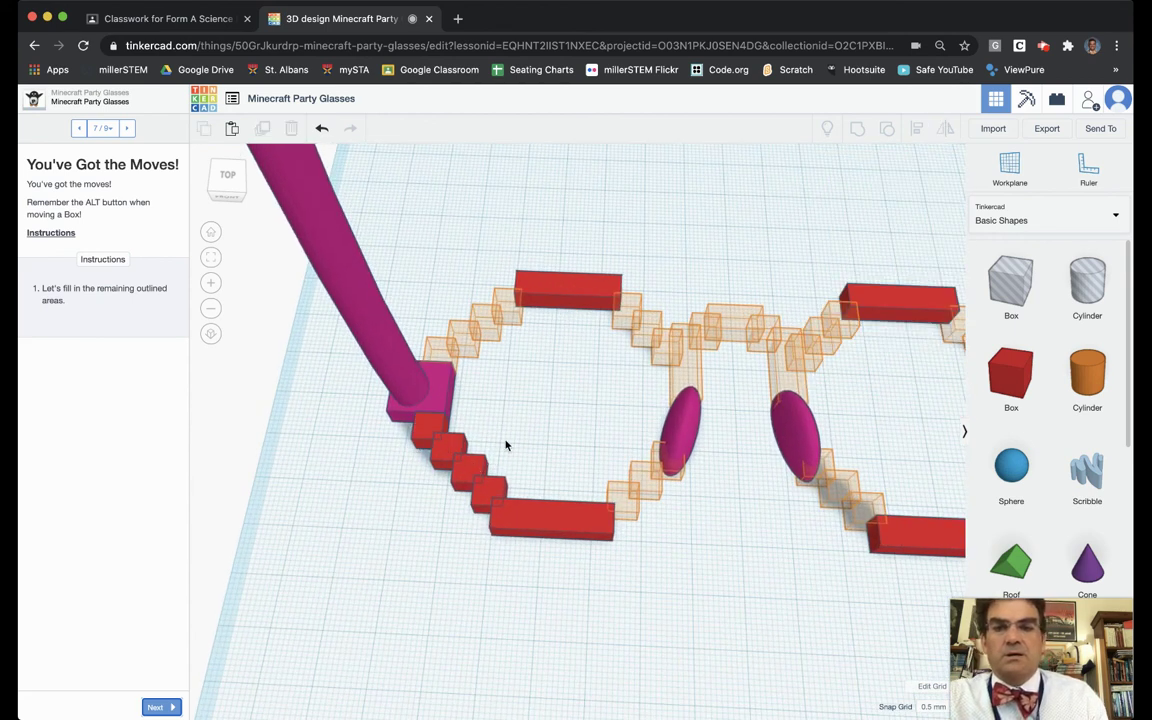
scroll(761, 620, down, 6)
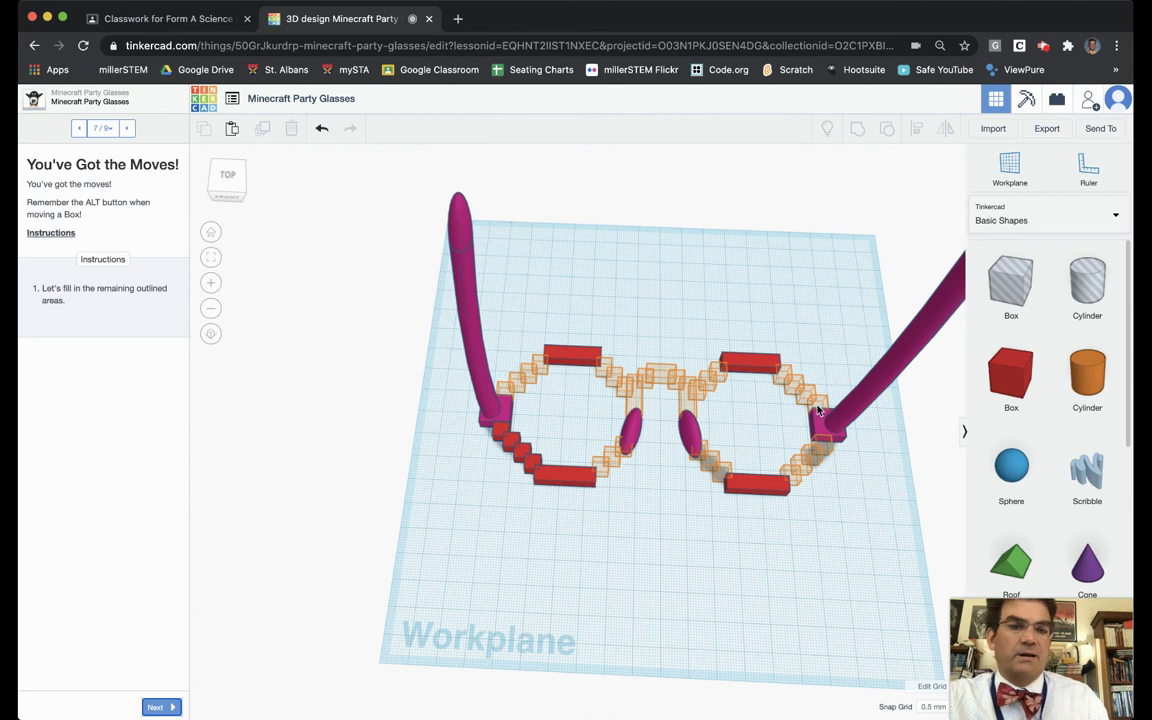
scroll(453, 550, up, 5)
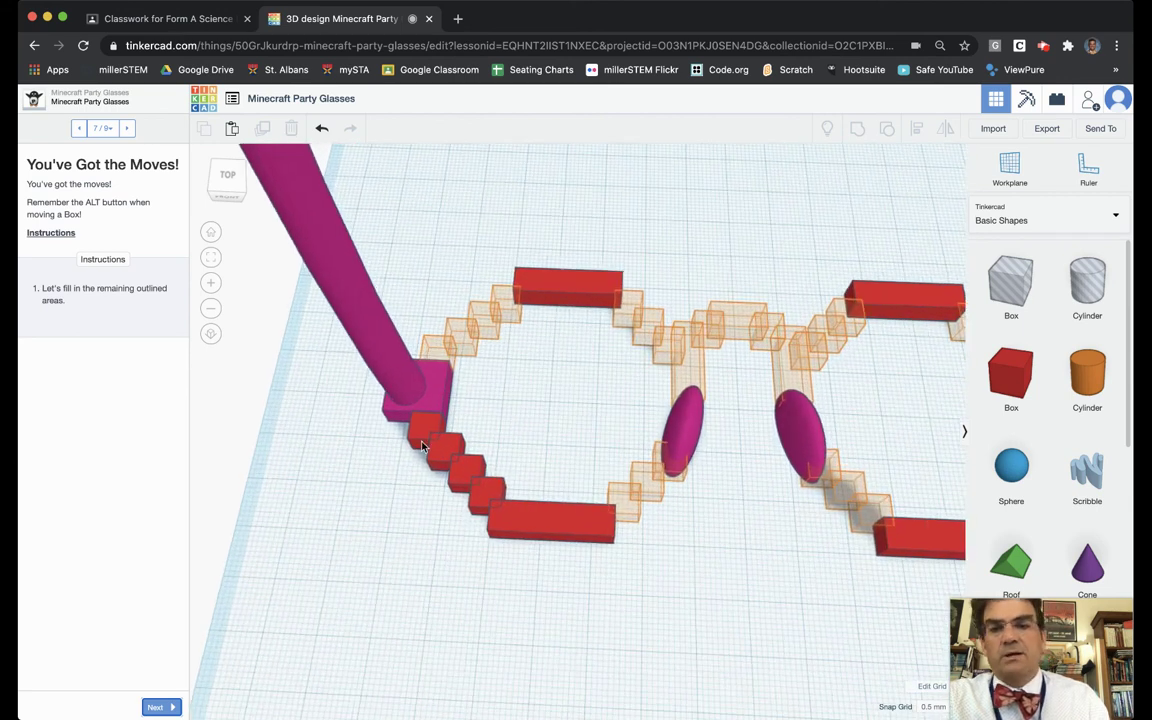
Select the four left staircase blocks and Alt-drag a duplicate beside them.
click(421, 432)
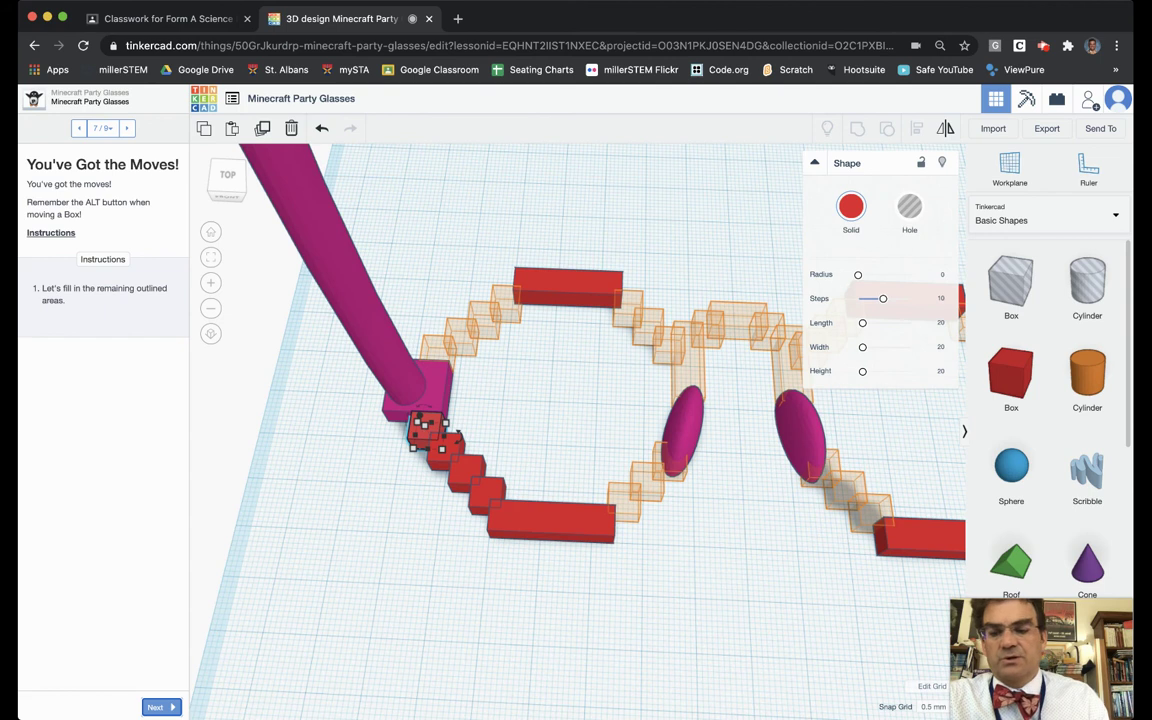
shift+click(442, 448)
shift+click(466, 470)
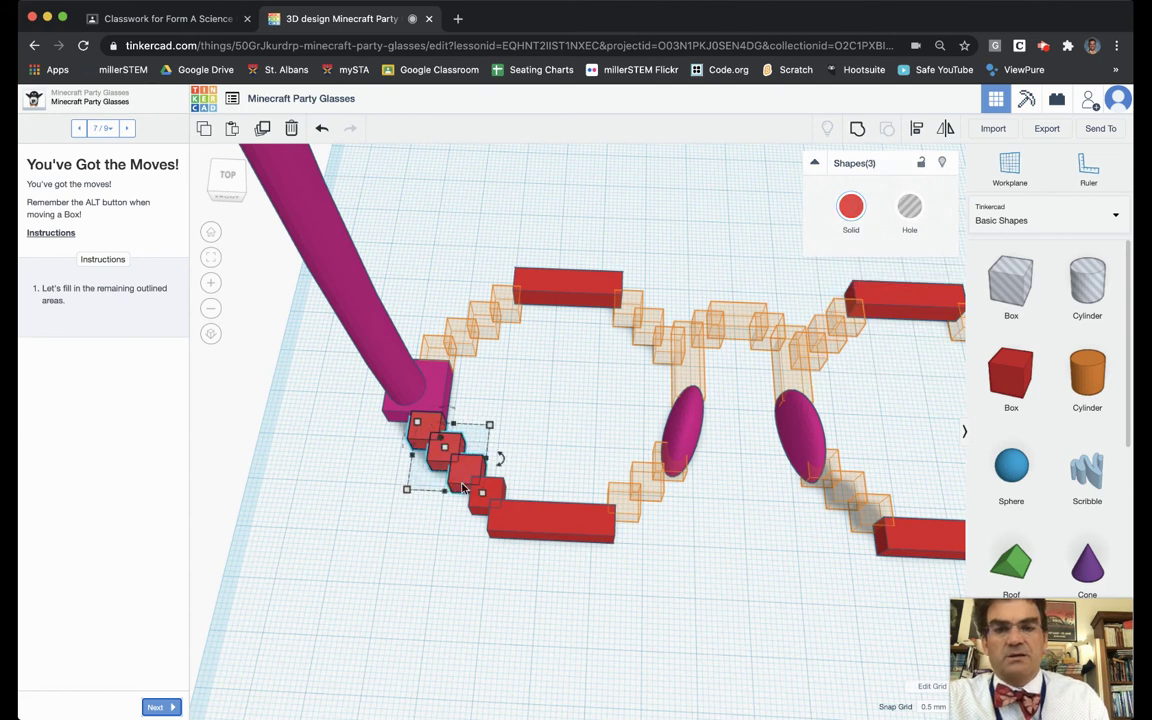
shift+click(476, 500)
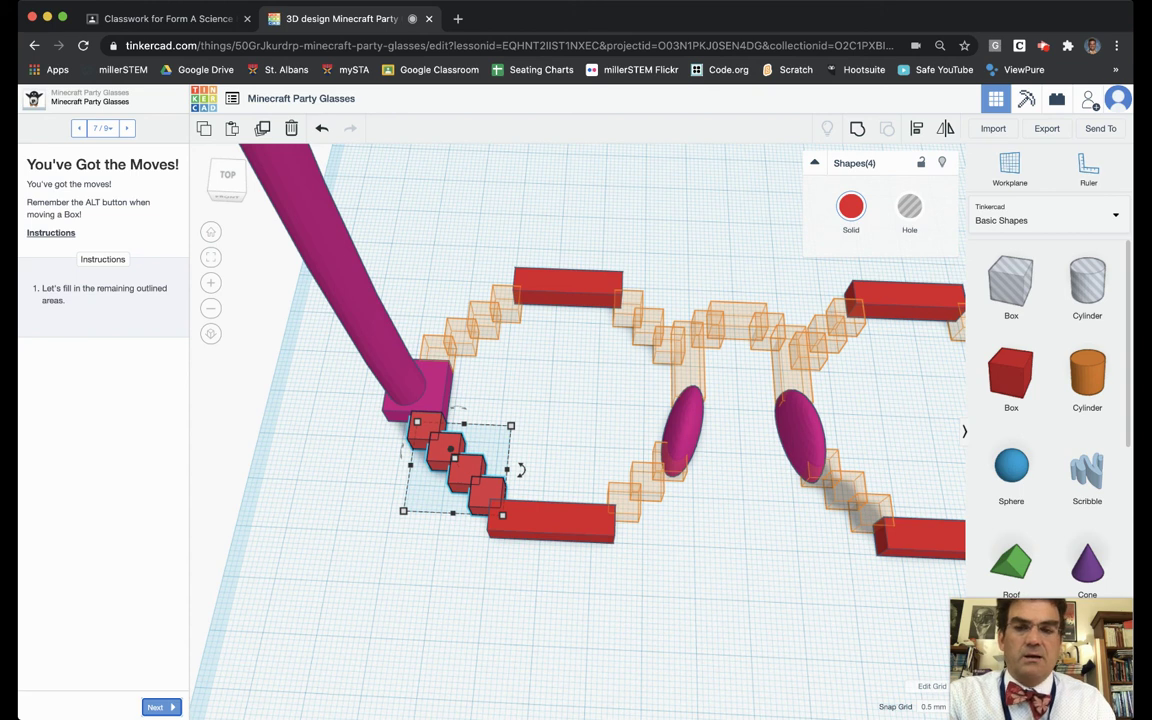
alt+drag(455, 458, 502, 460)
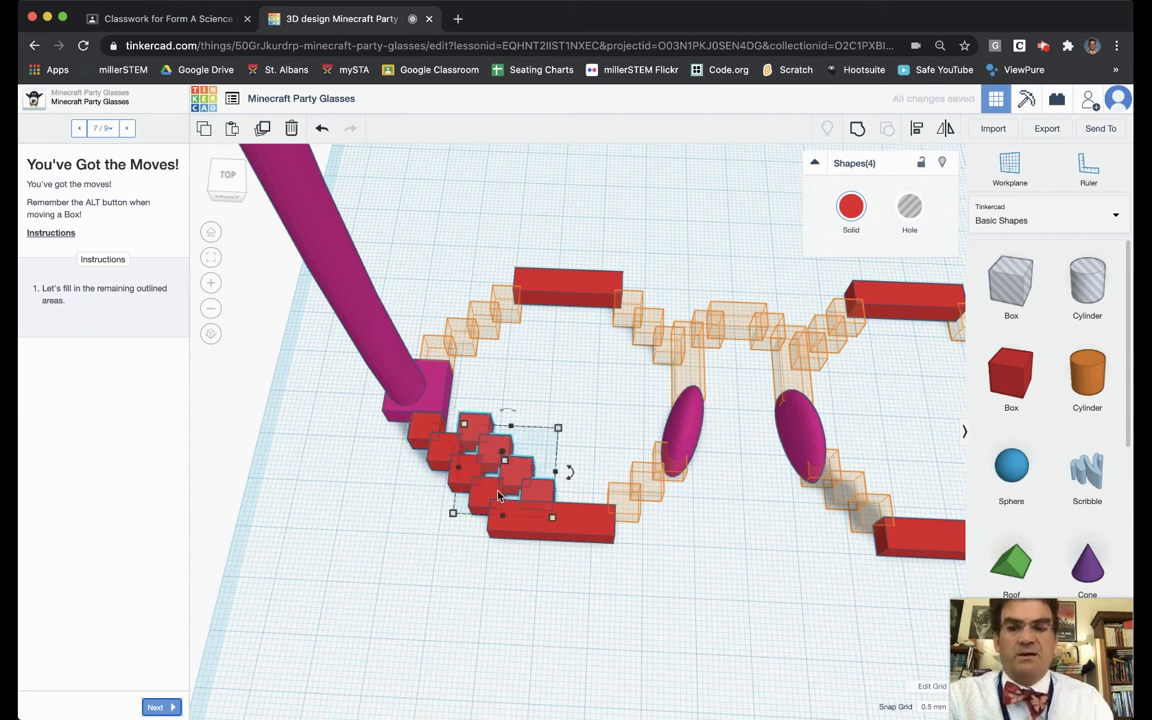
Move all four duplicated blocks off the frame onto the open workplane below the left lens.
click(574, 390)
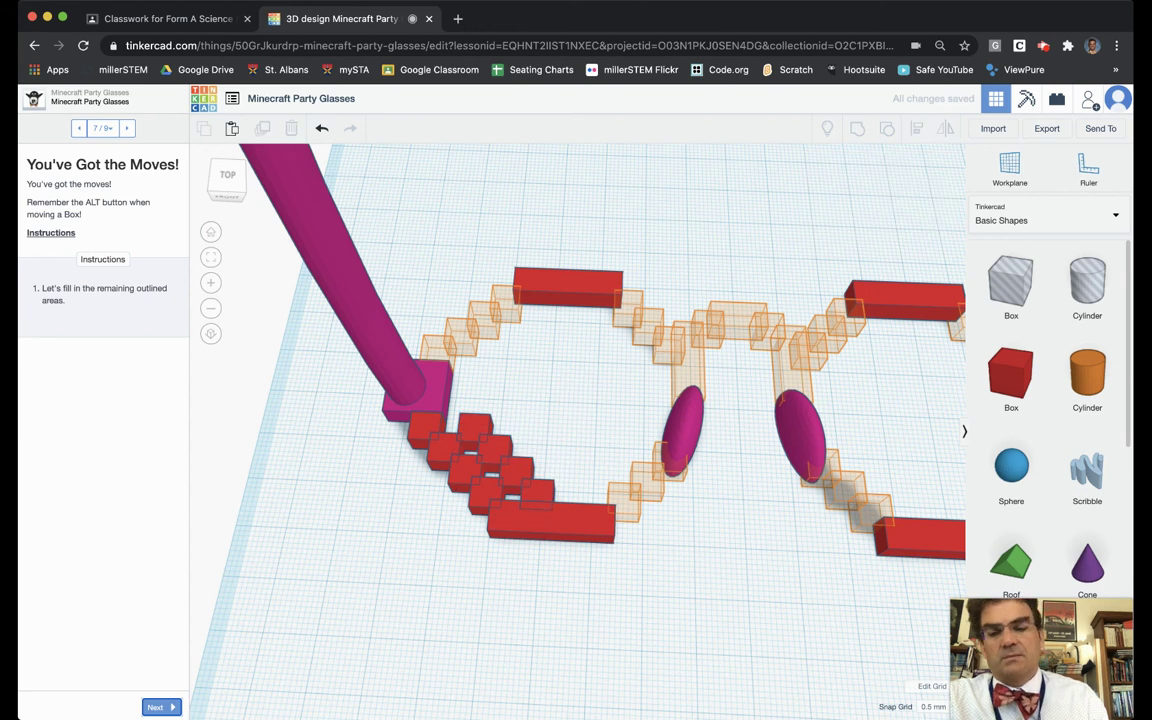
click(476, 425)
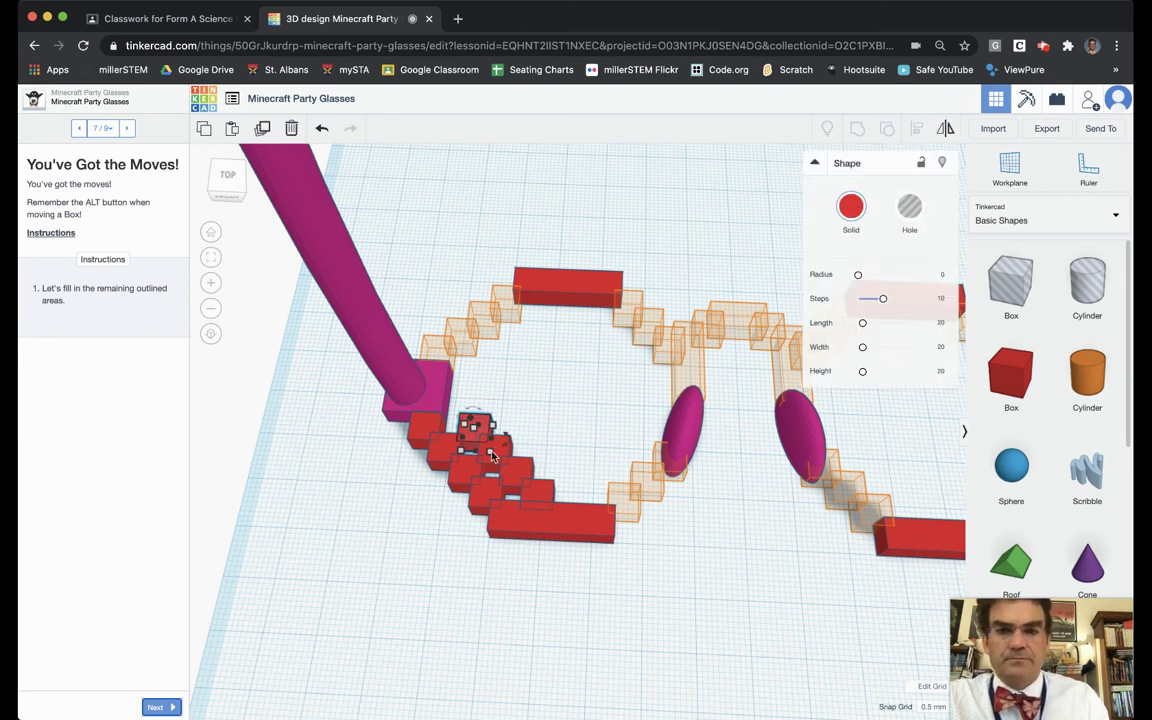
shift+click(505, 462)
shift+click(540, 485)
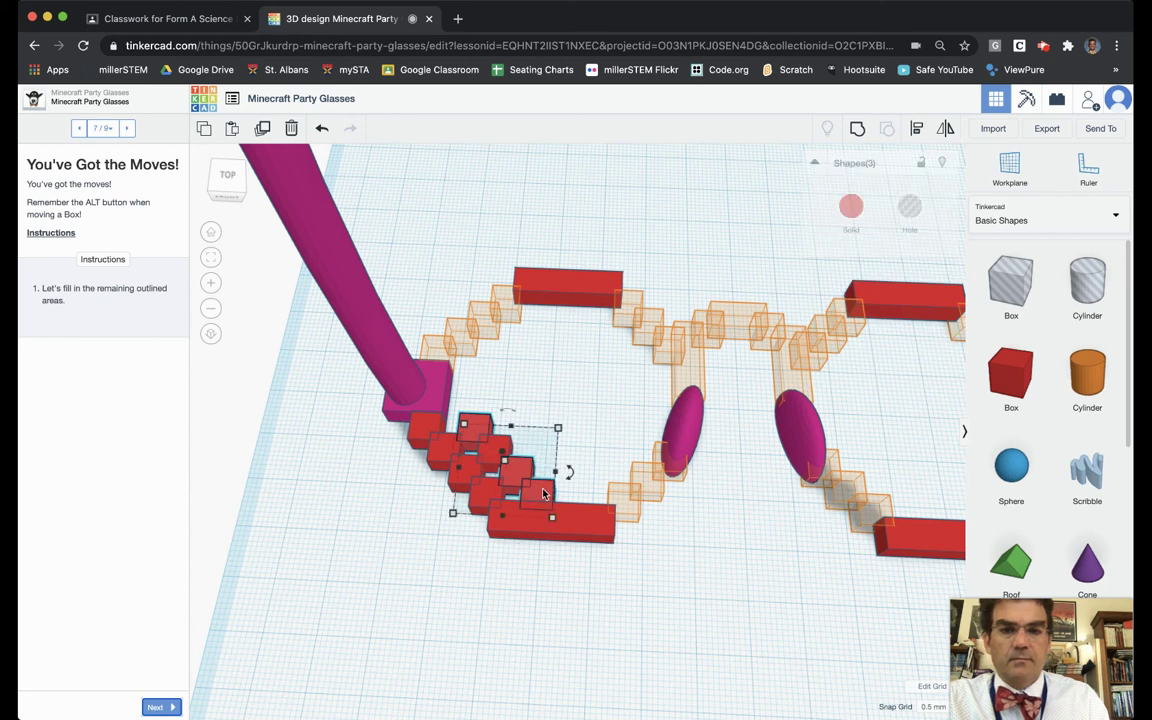
scroll(543, 492, down, 2)
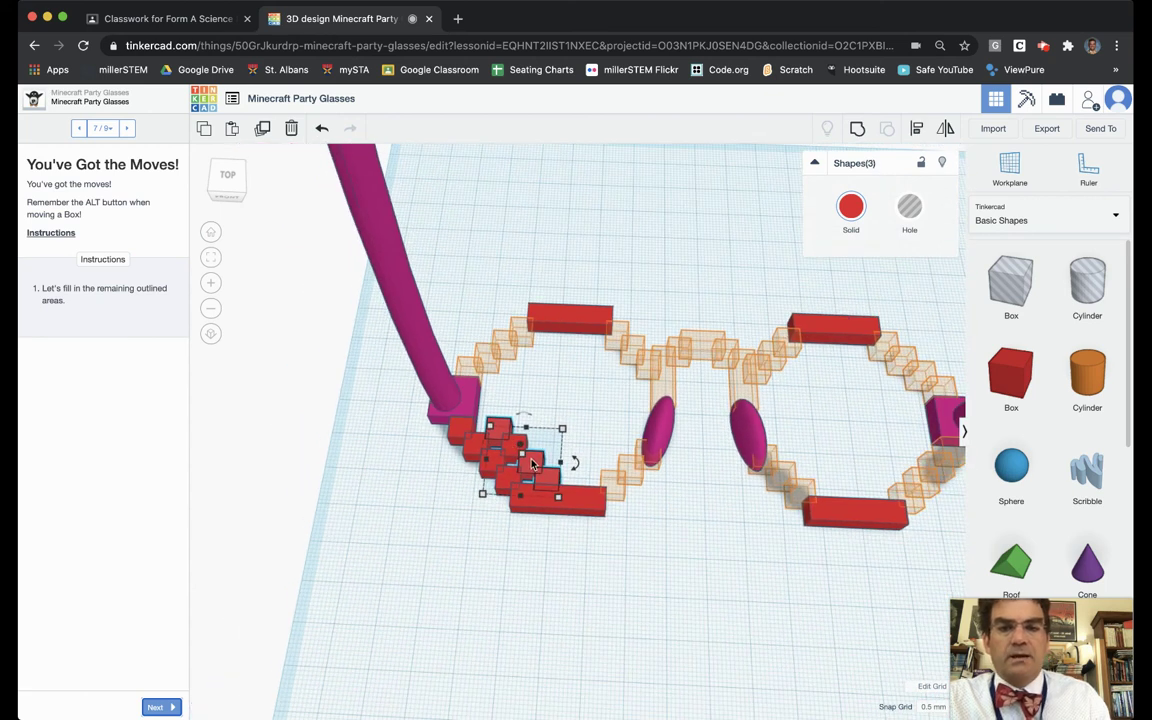
drag(535, 463, 460, 570)
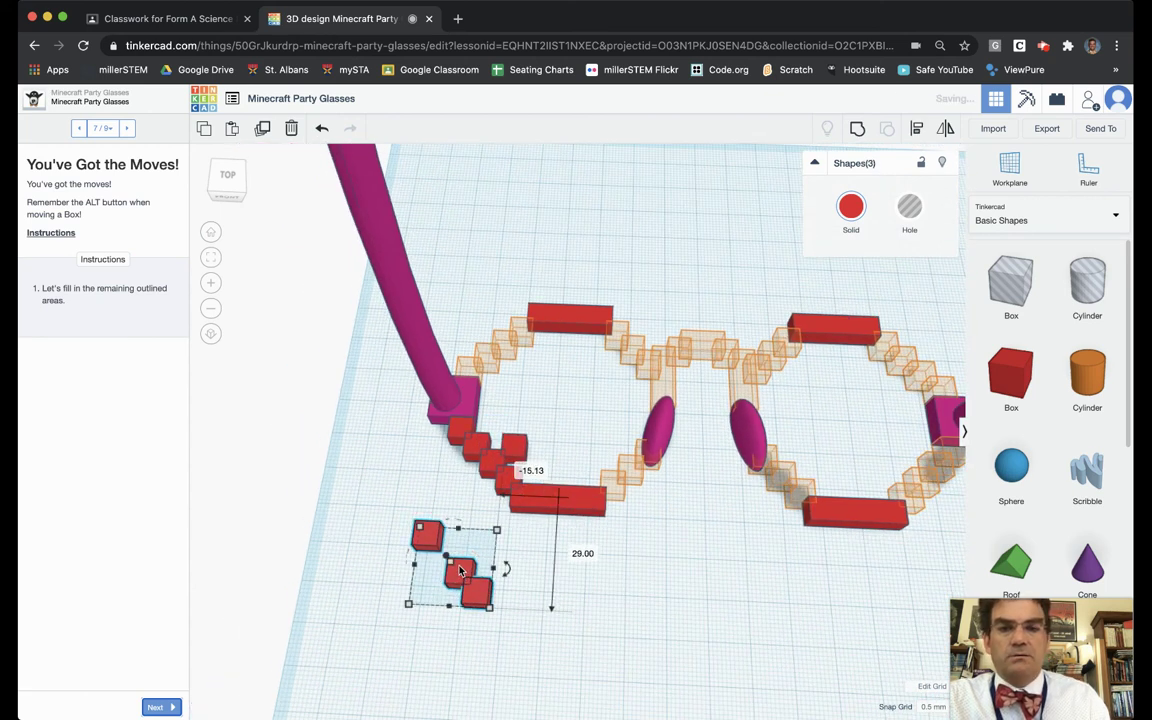
key(ctrl+z)
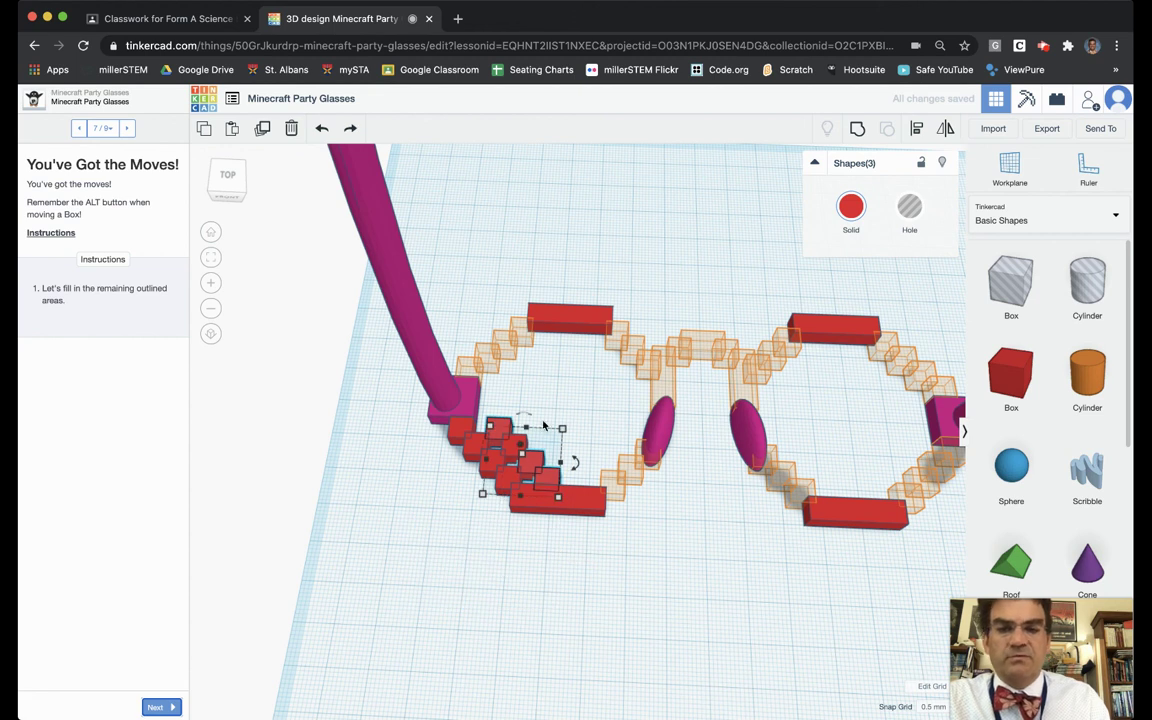
shift+click(535, 465)
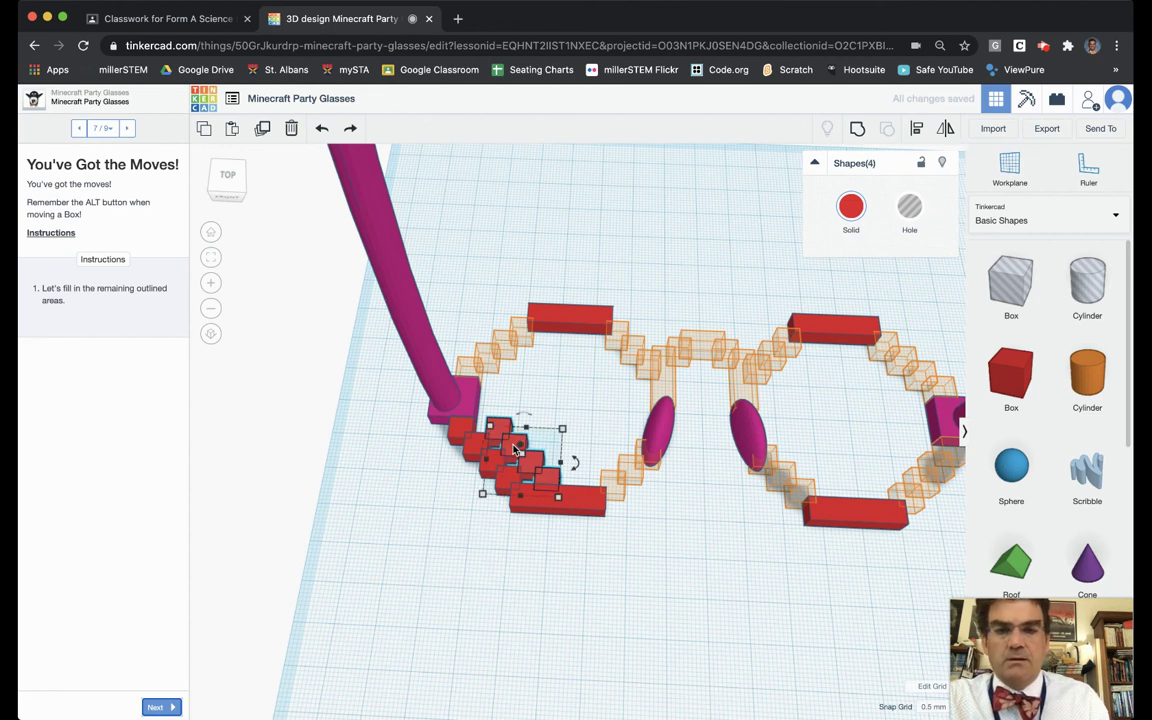
drag(535, 465, 443, 578)
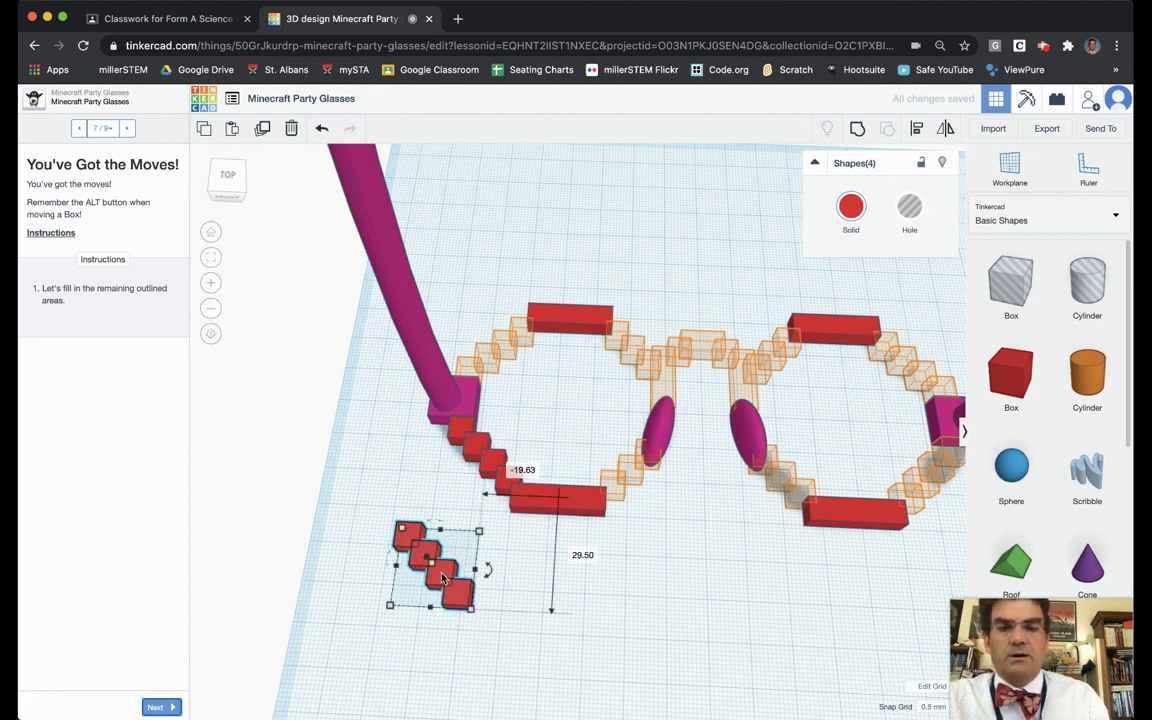
Group the four copied blocks and place the staircase in the right lens's top-right corner.
click(857, 130)
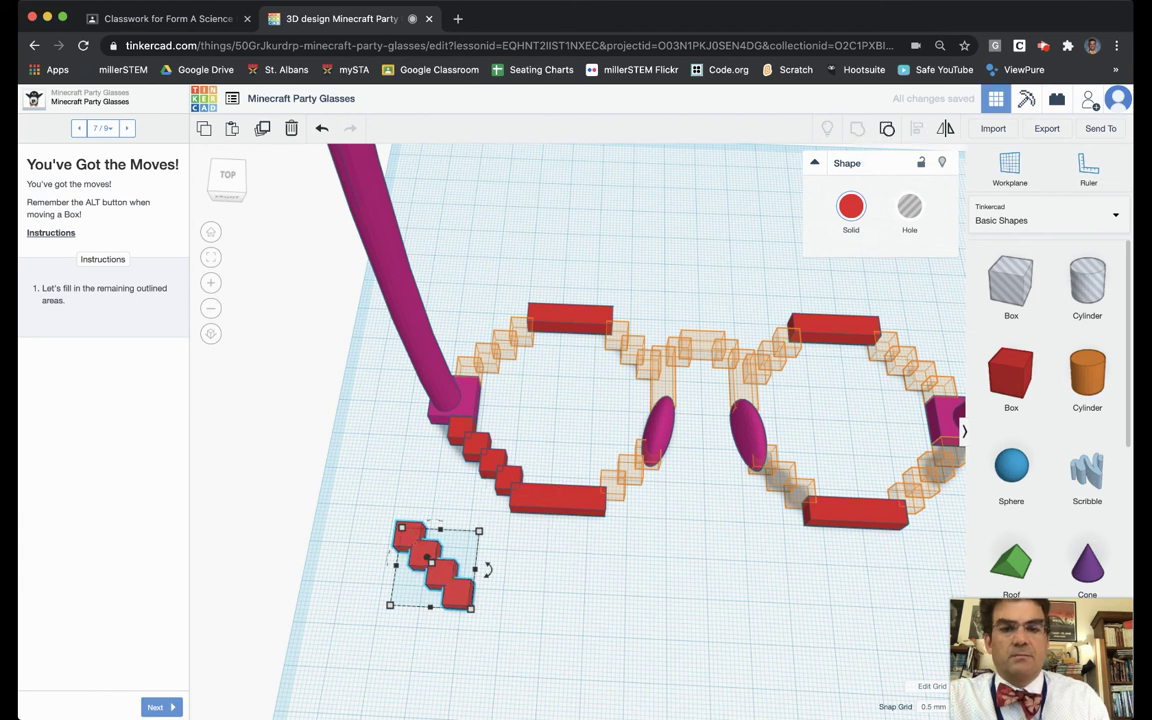
drag(420, 590, 922, 392)
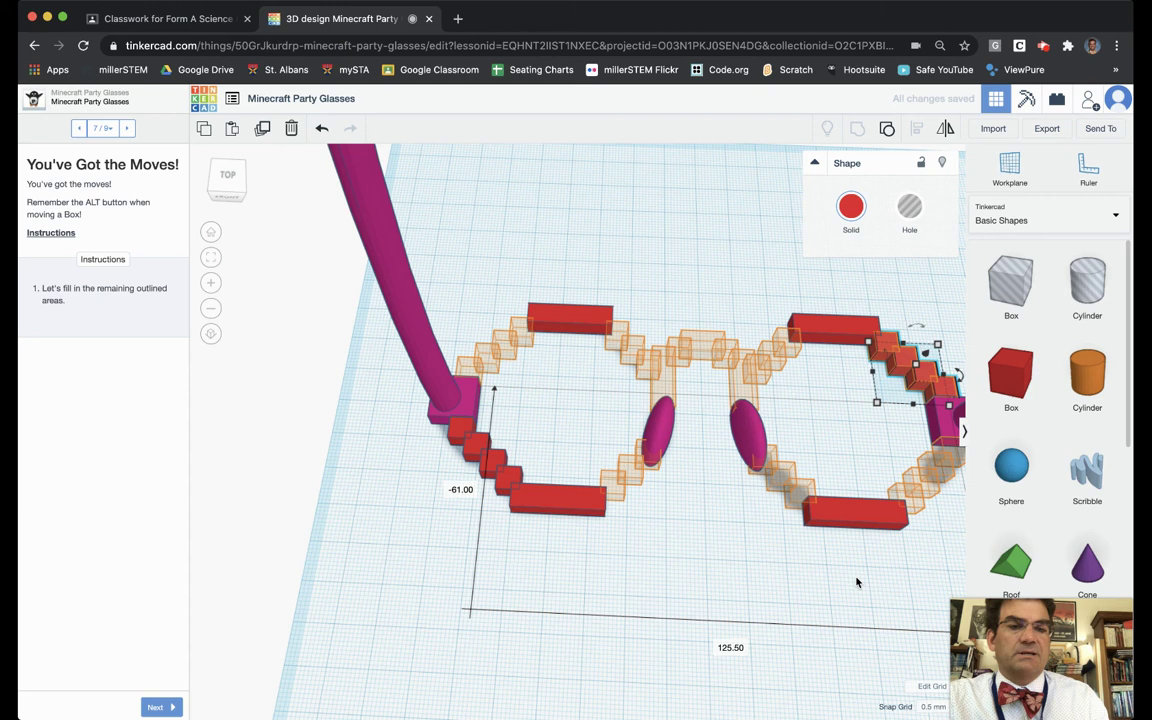
right_drag(791, 598, 830, 603)
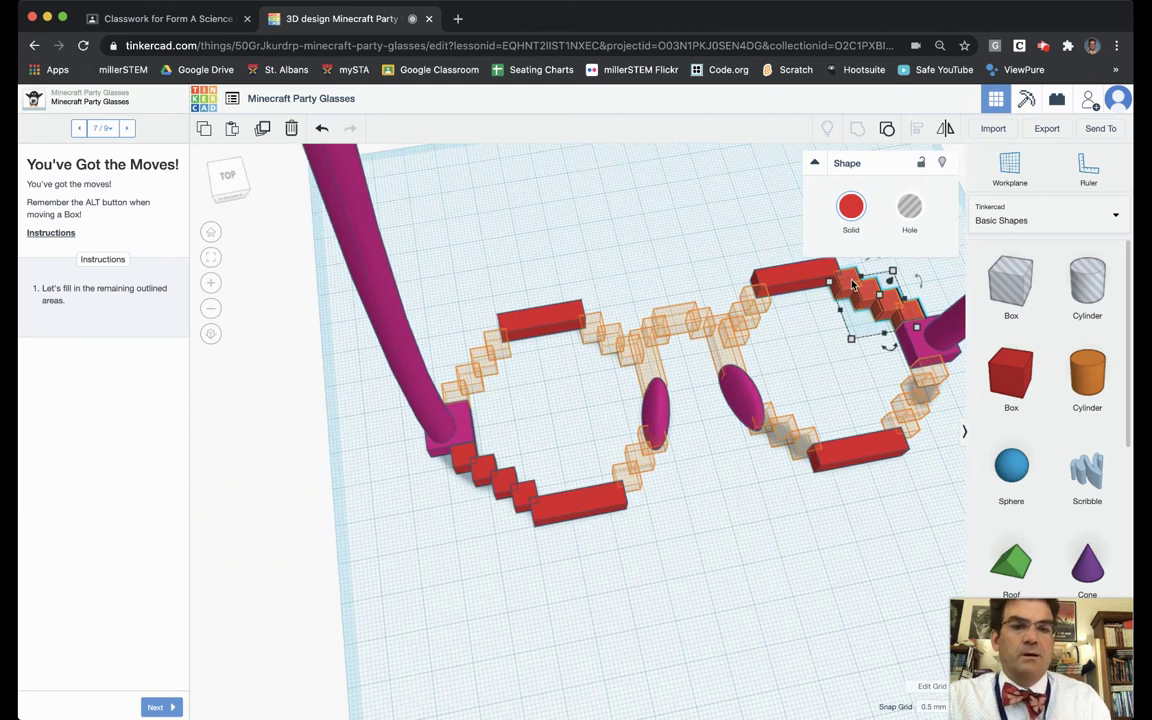
drag(853, 287, 679, 480)
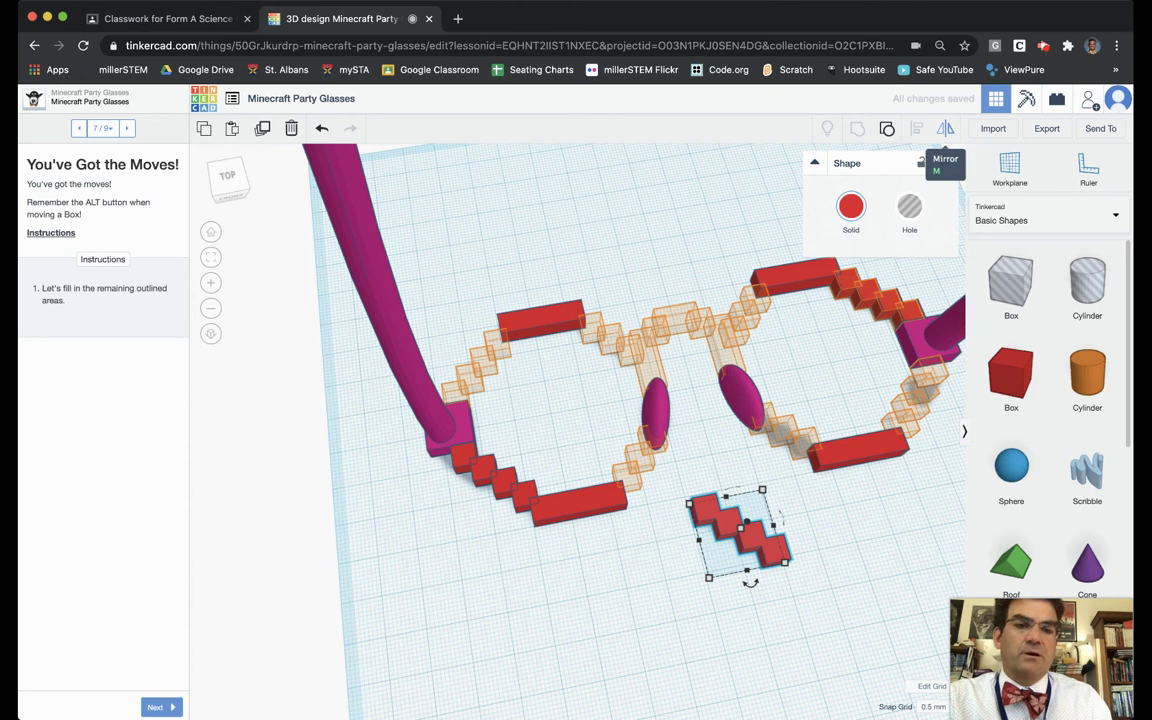
Mirror the spare staircase into the left lens's top-left corner and copy it into the right lens's lower-right corner.
click(946, 131)
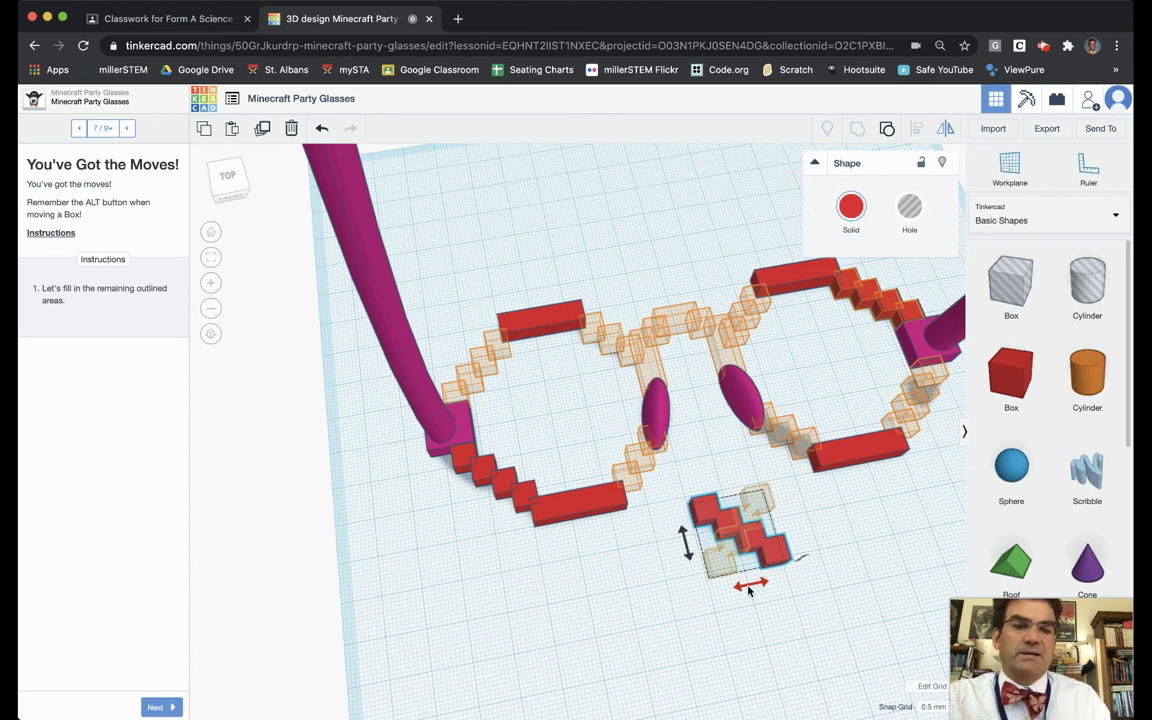
key(ctrl+g)
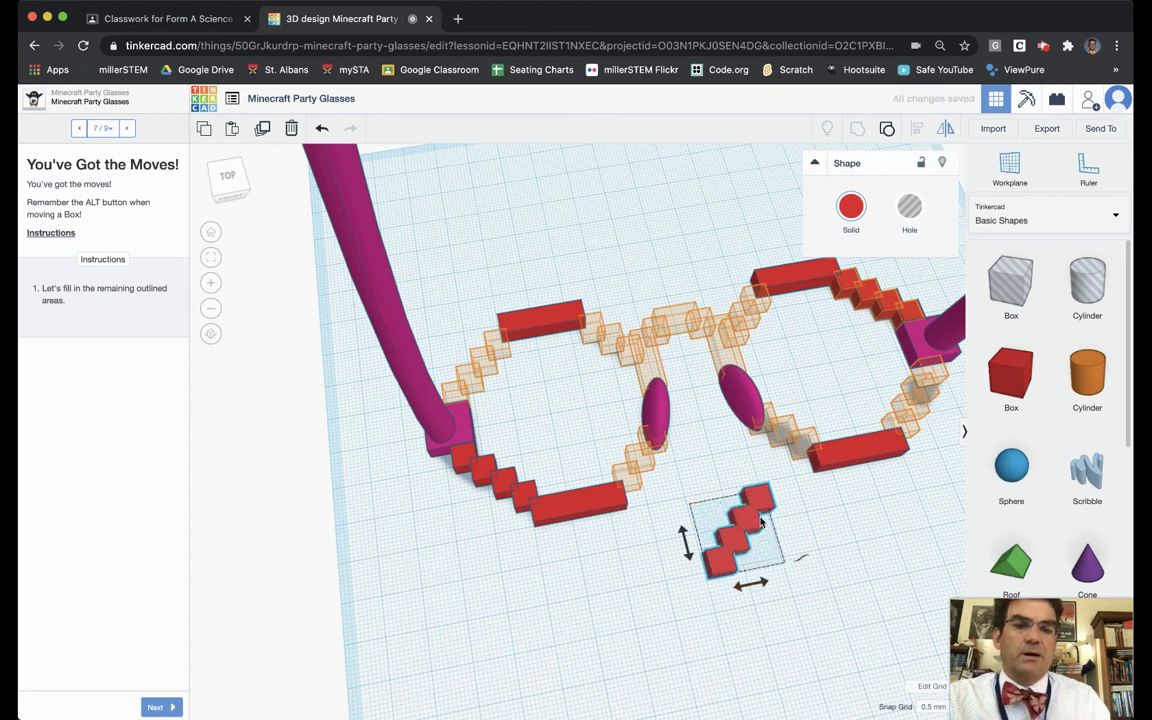
key(Escape)
drag(748, 527, 484, 368)
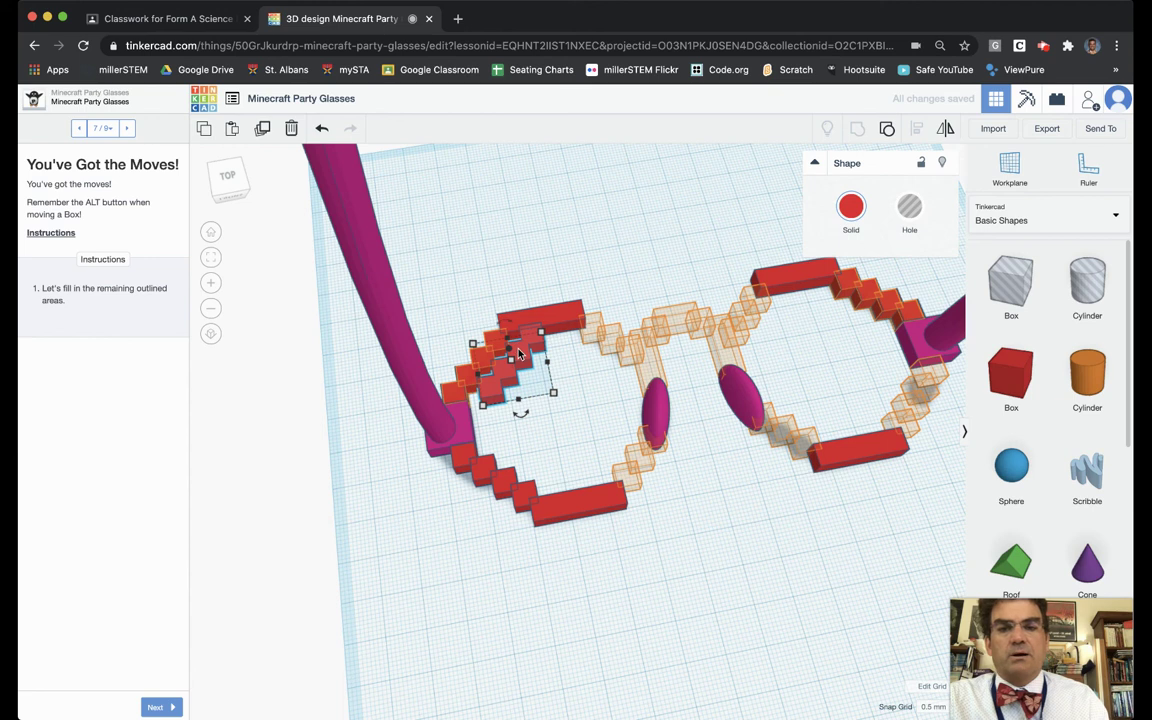
alt+drag(497, 374, 924, 391)
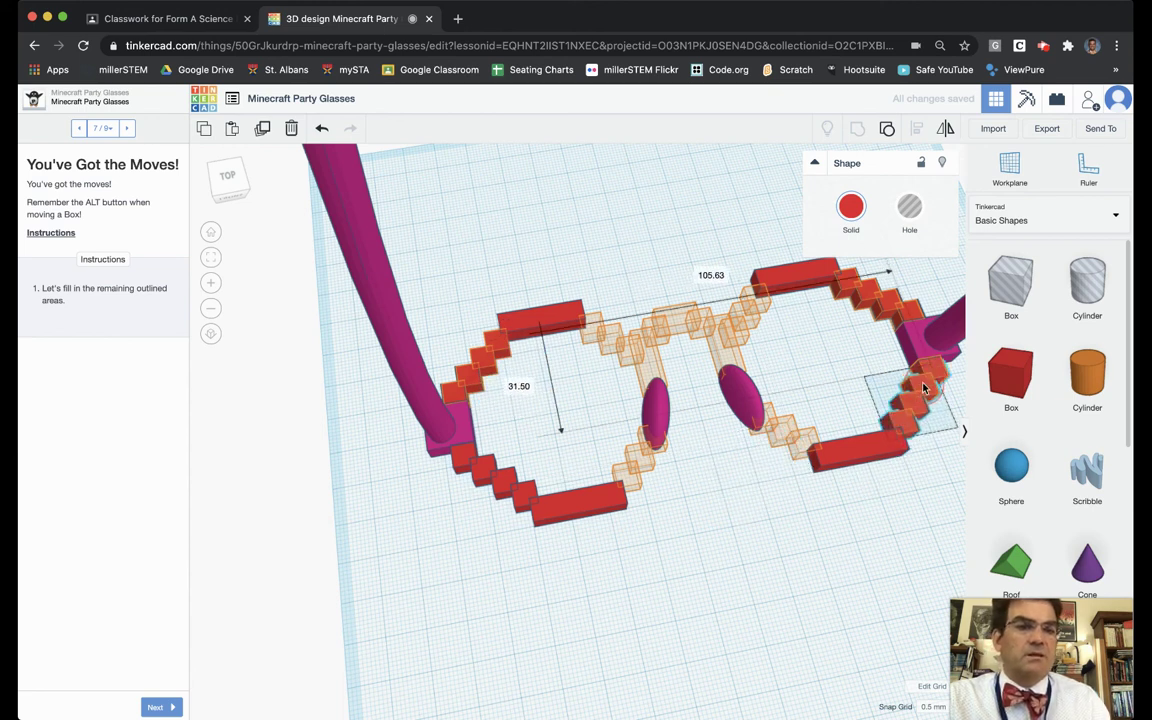
click(853, 554)
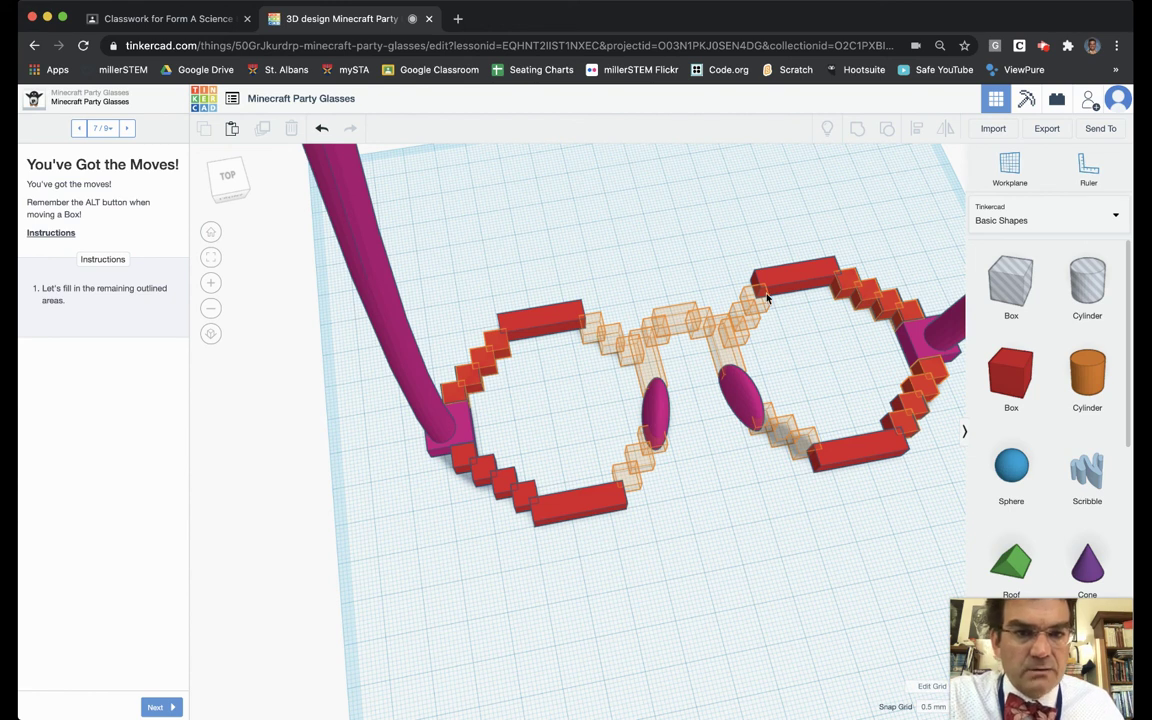
Try shifting two small red blocks at the left lens bottom to the right, then undo it.
click(484, 476)
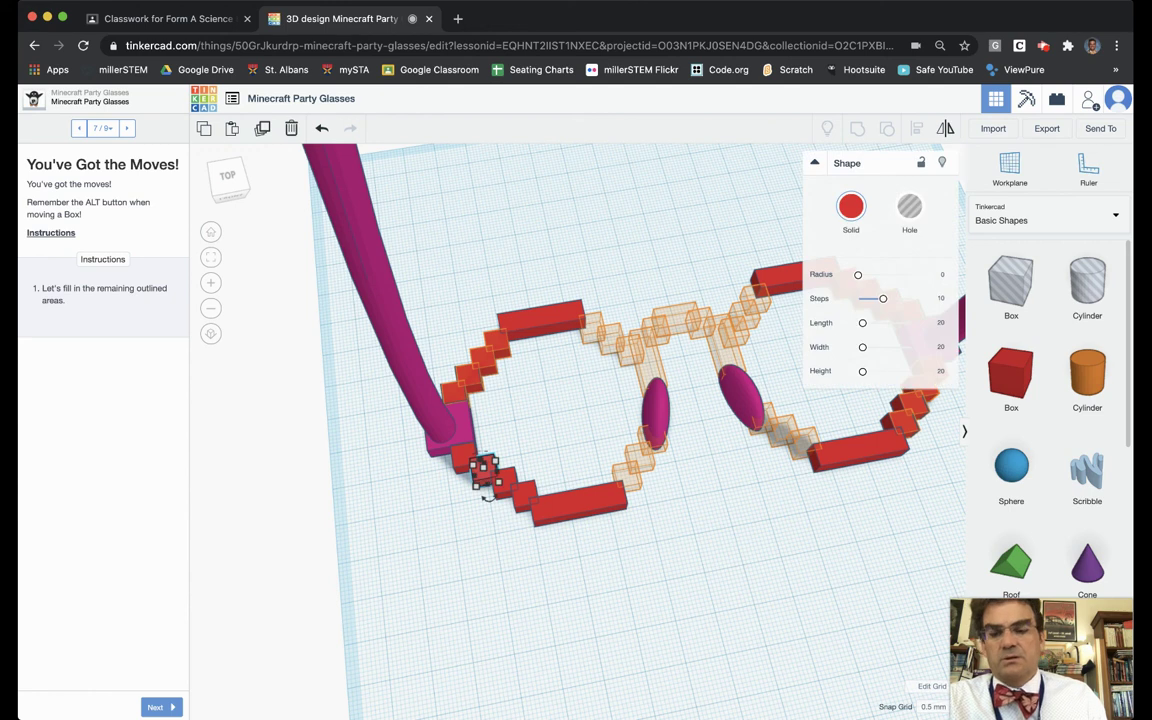
drag(484, 476, 480, 470)
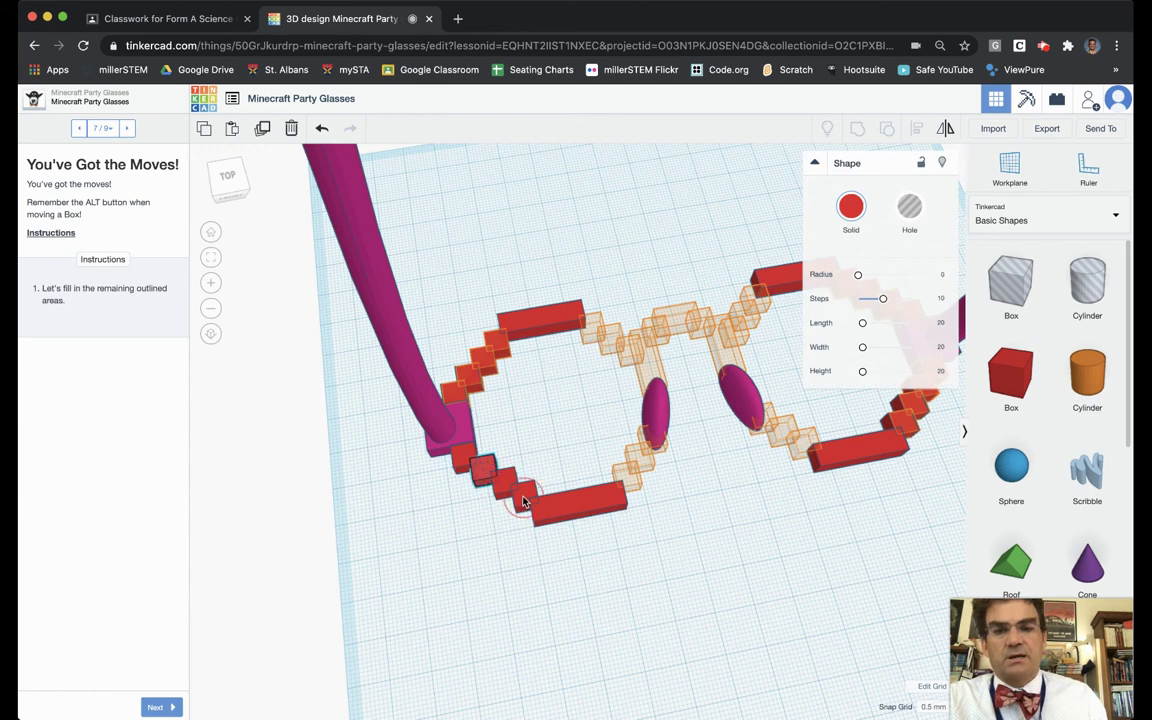
shift+click(522, 500)
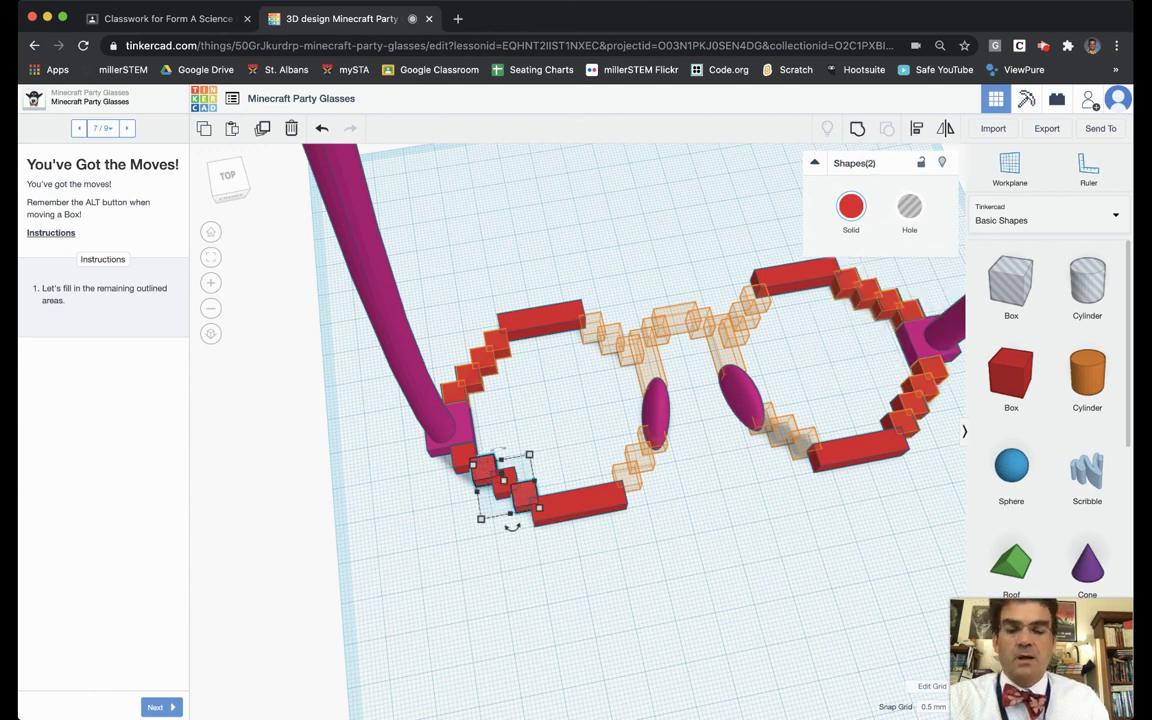
alt+drag(500, 487, 528, 487)
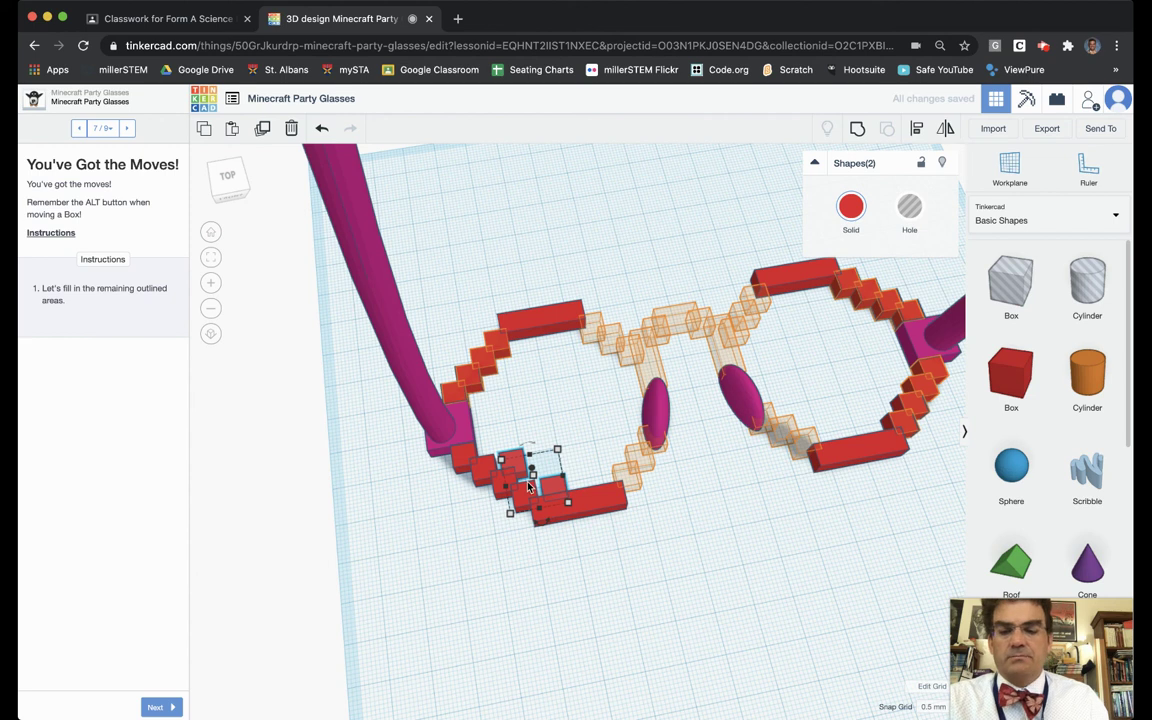
key(super+z)
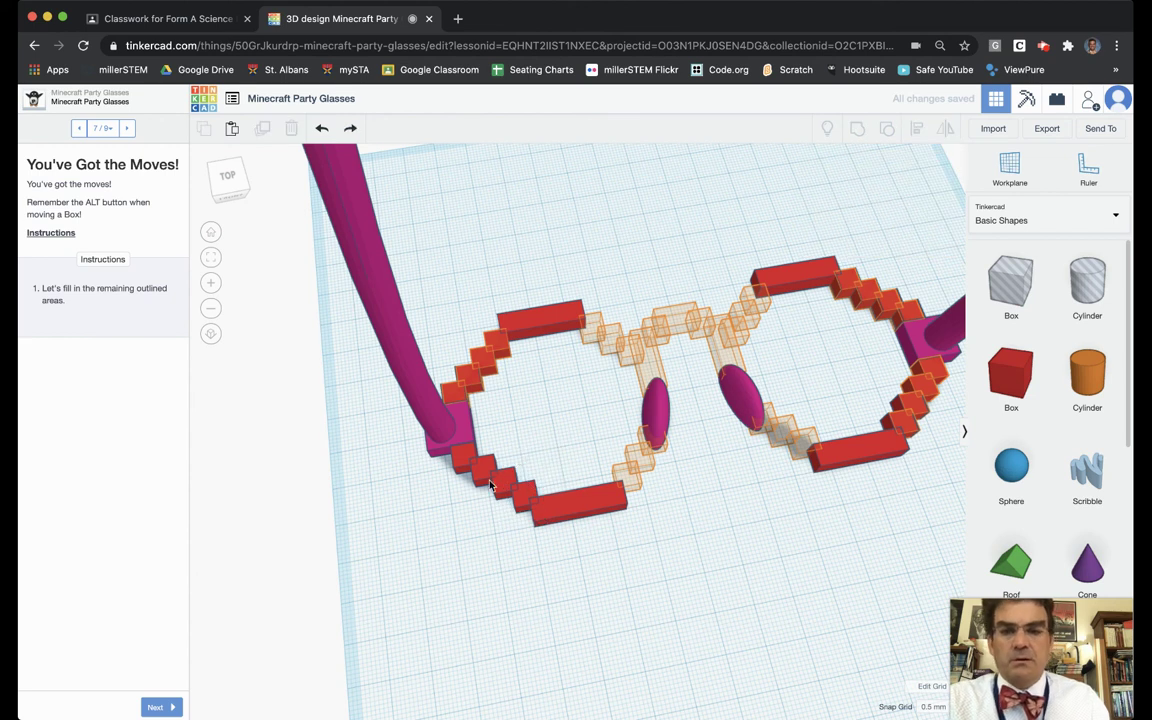
Select the three small corner blocks and drag them together toward the left lens centre.
click(482, 470)
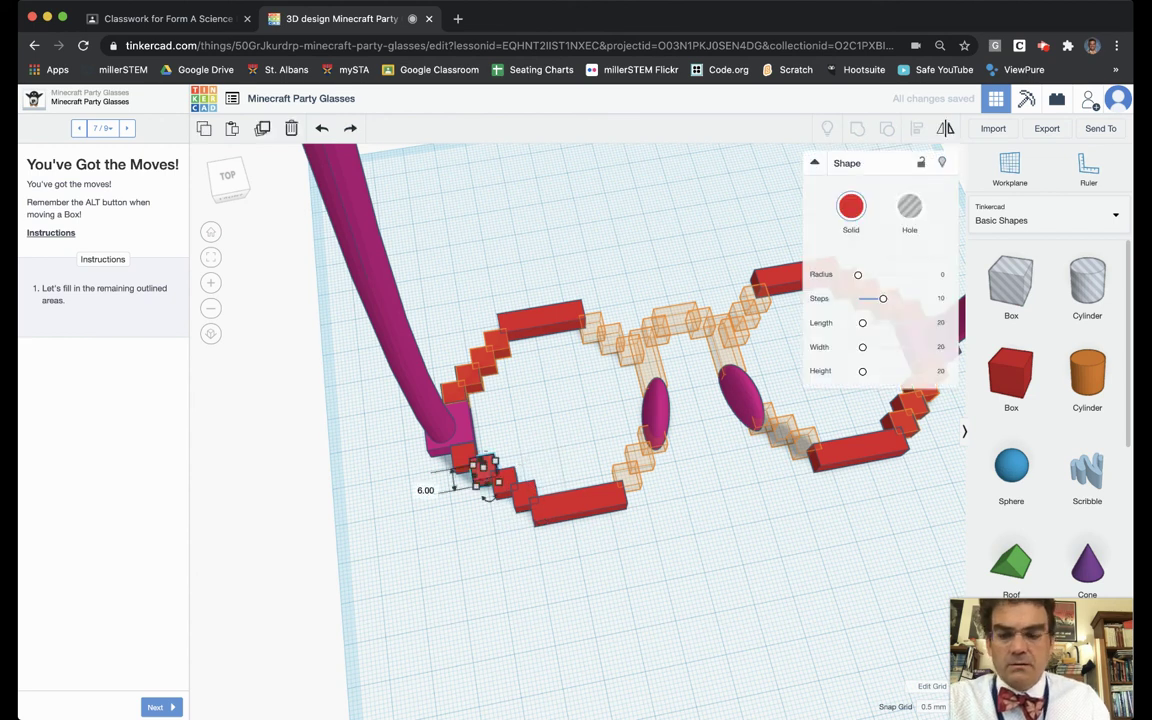
shift+click(501, 483)
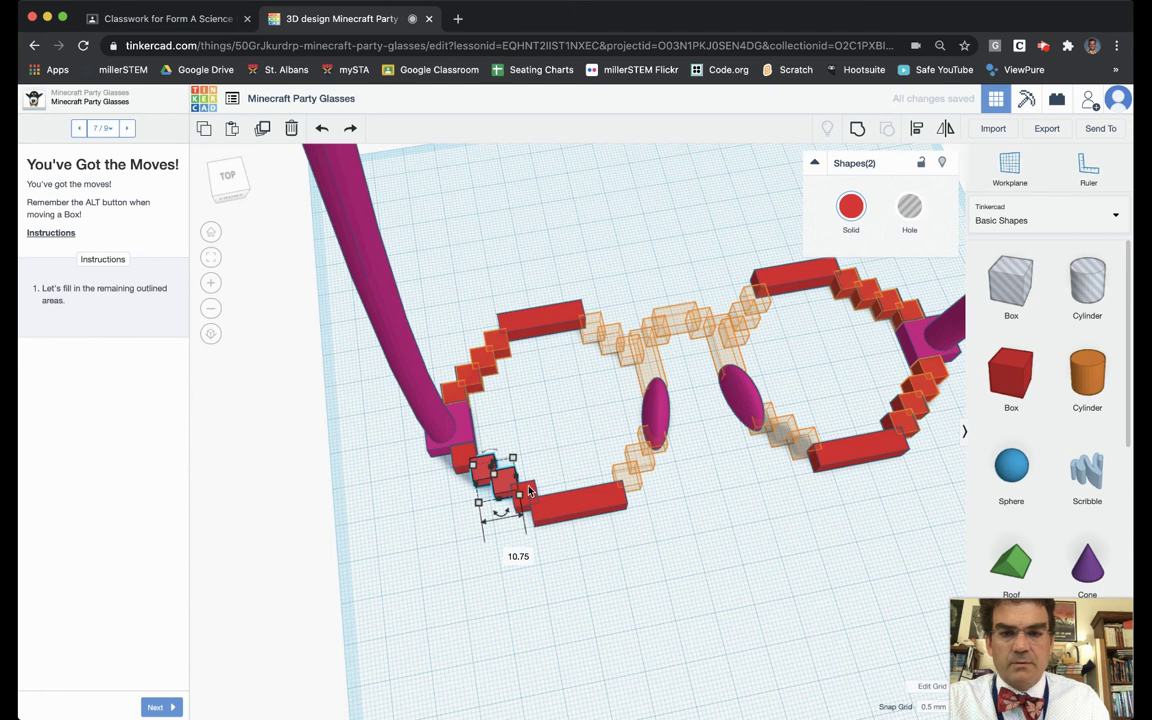
shift+click(529, 491)
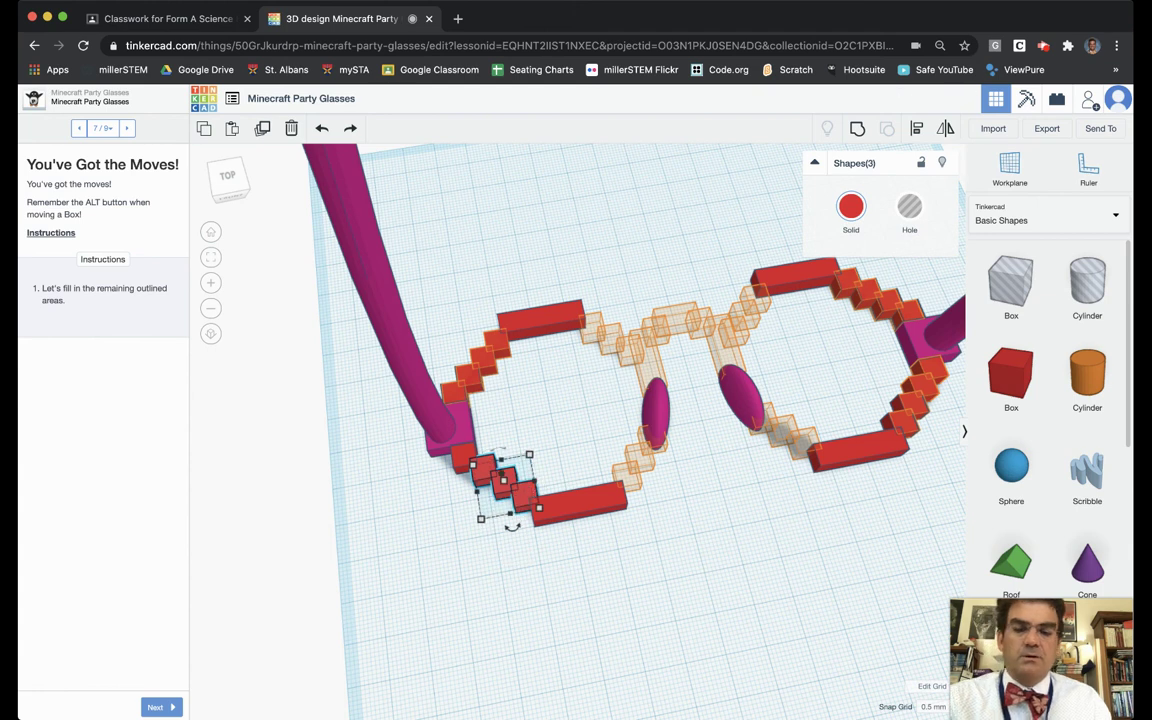
drag(519, 489, 568, 424)
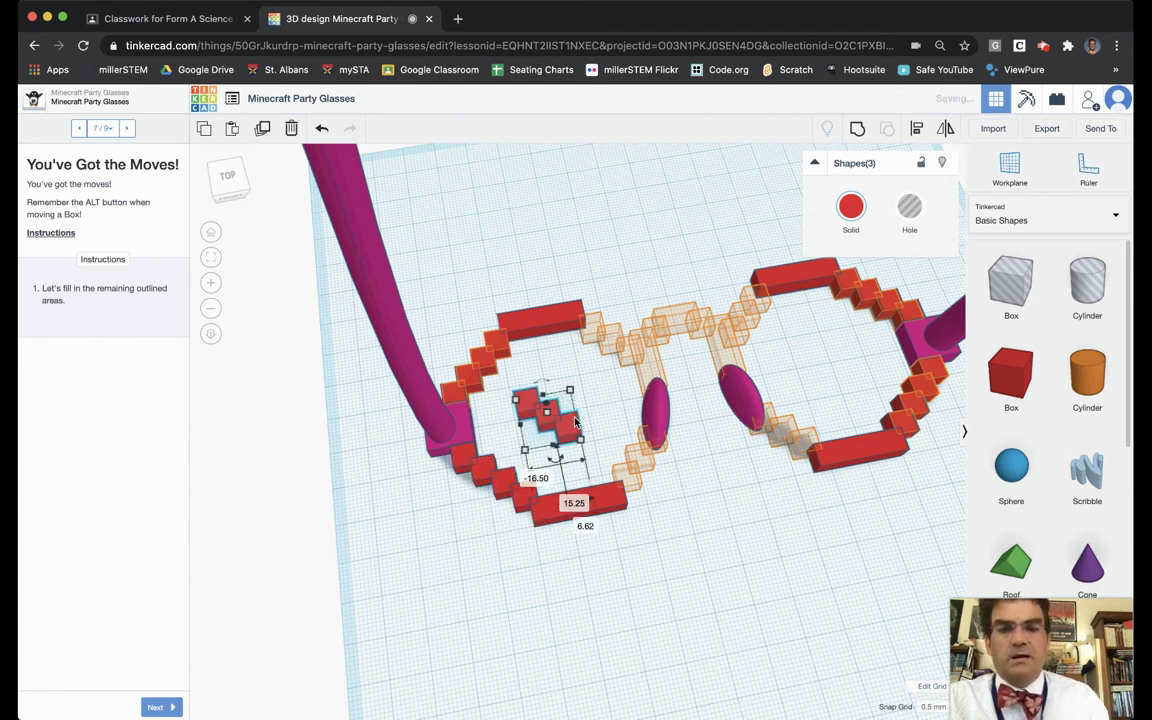
Group the three blocks into one staircase and try positions near the bridge, undoing a misplaced move.
click(858, 129)
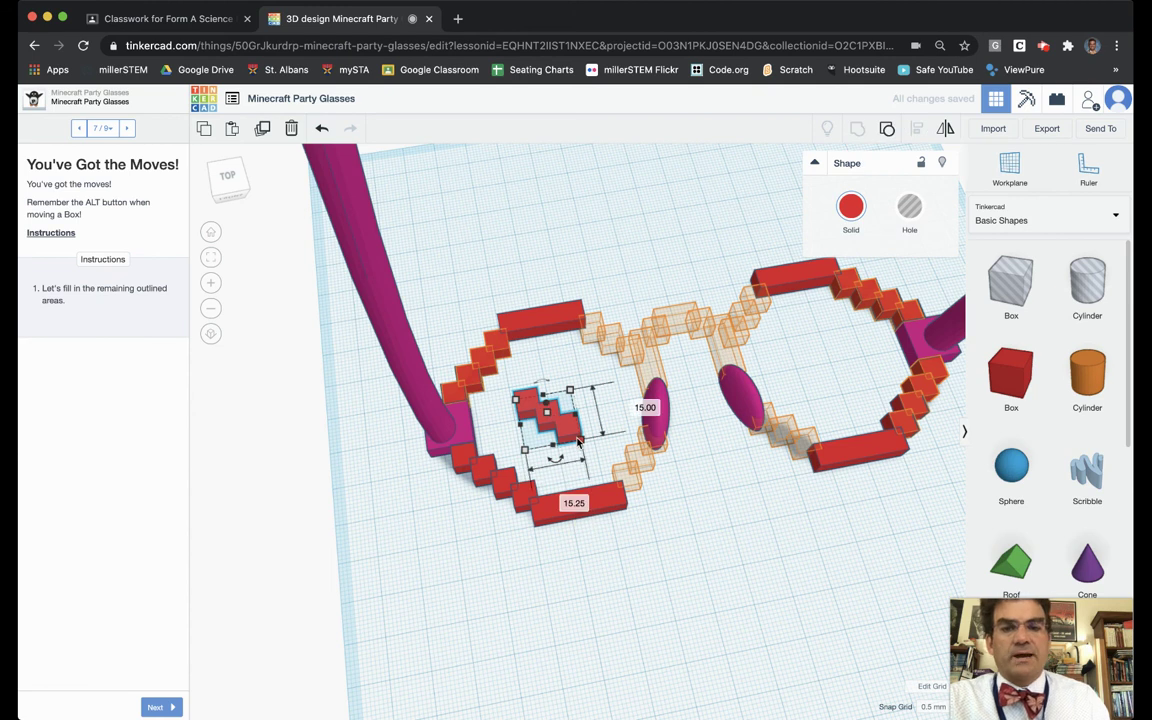
drag(578, 441, 626, 353)
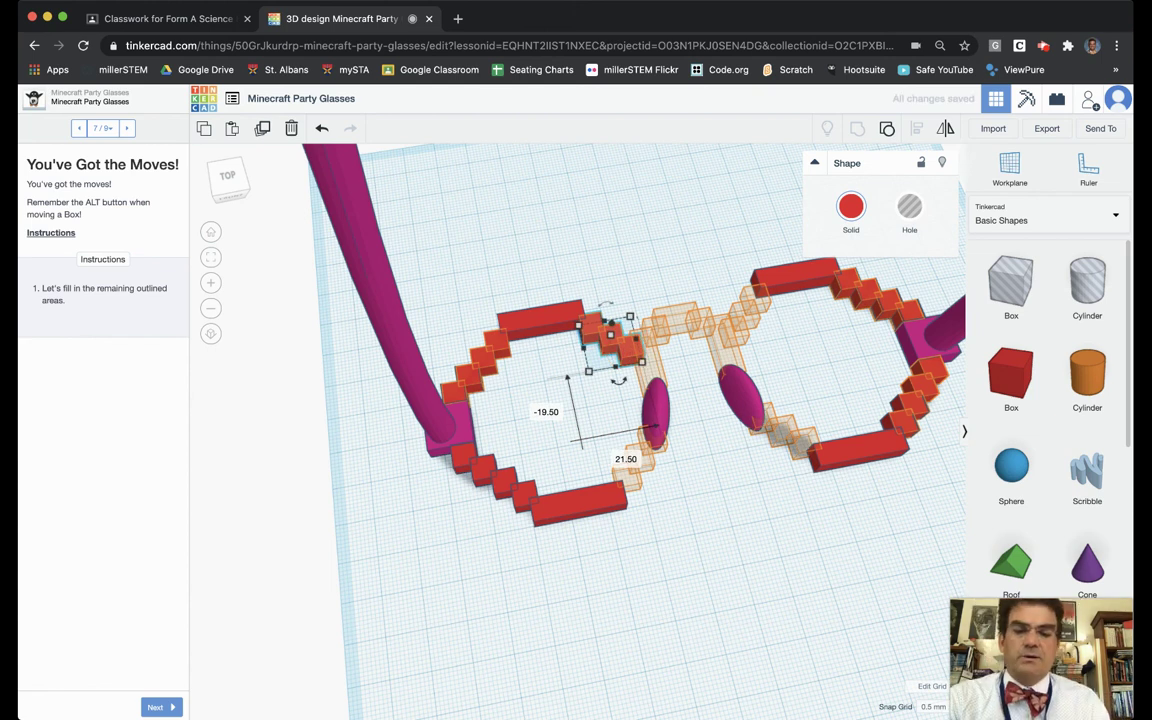
drag(640, 350, 814, 446)
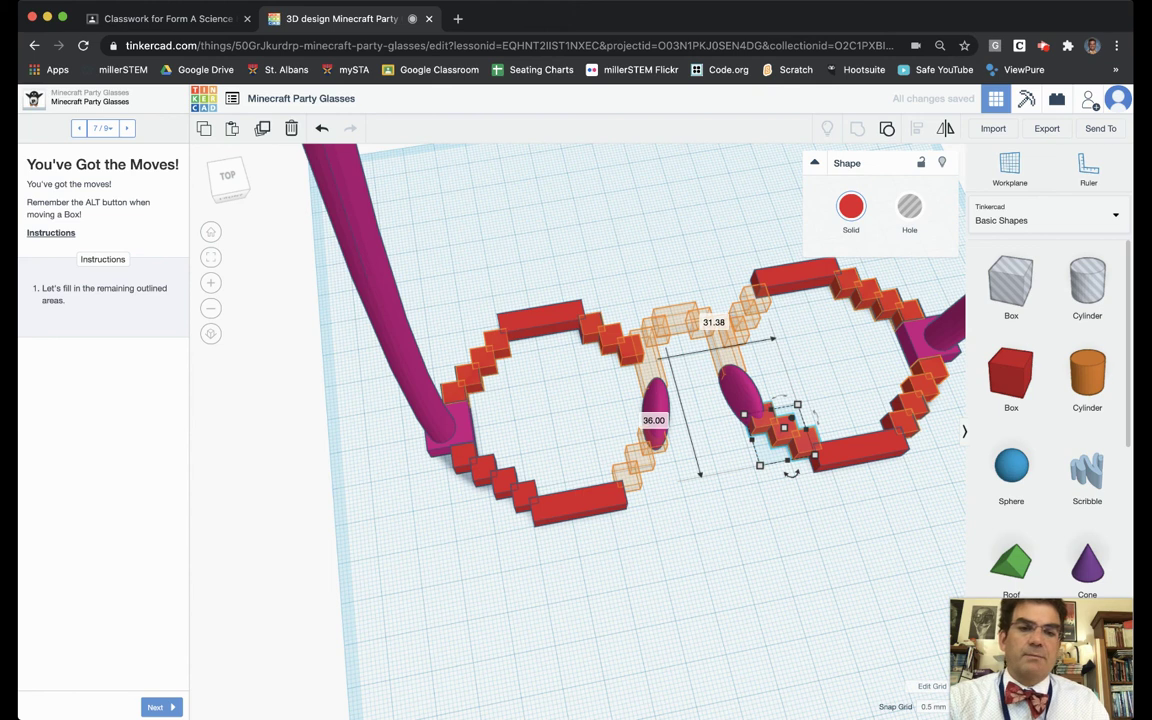
drag(780, 440, 754, 540)
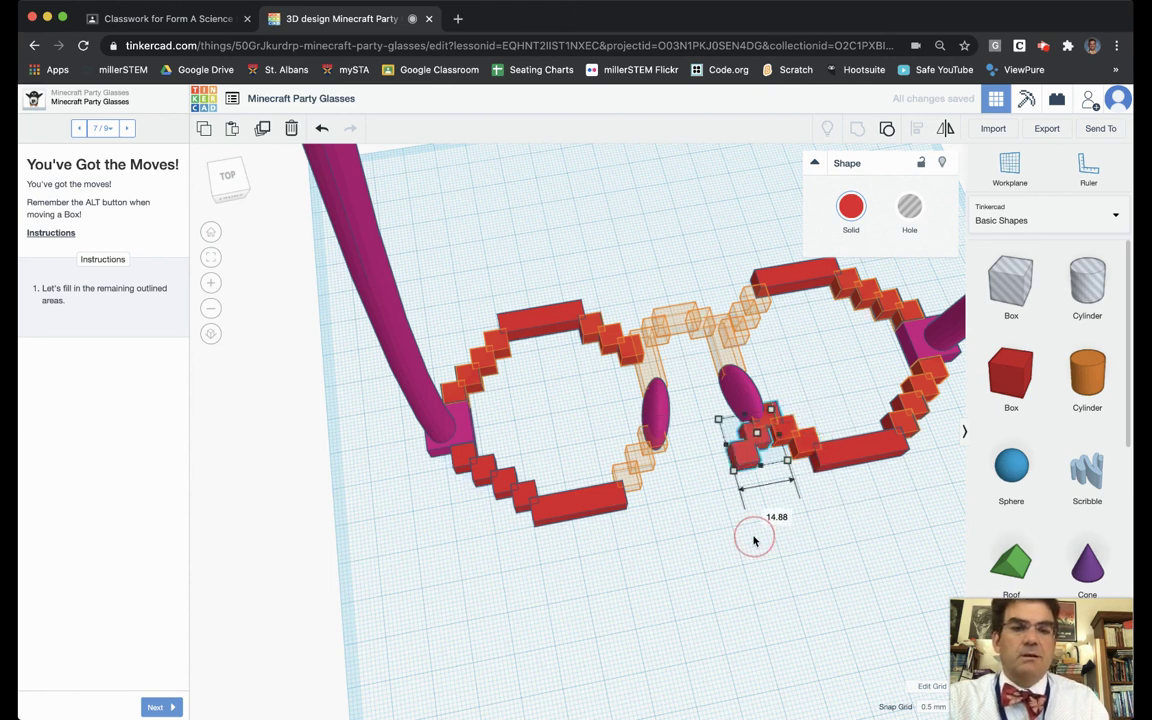
key(super+z)
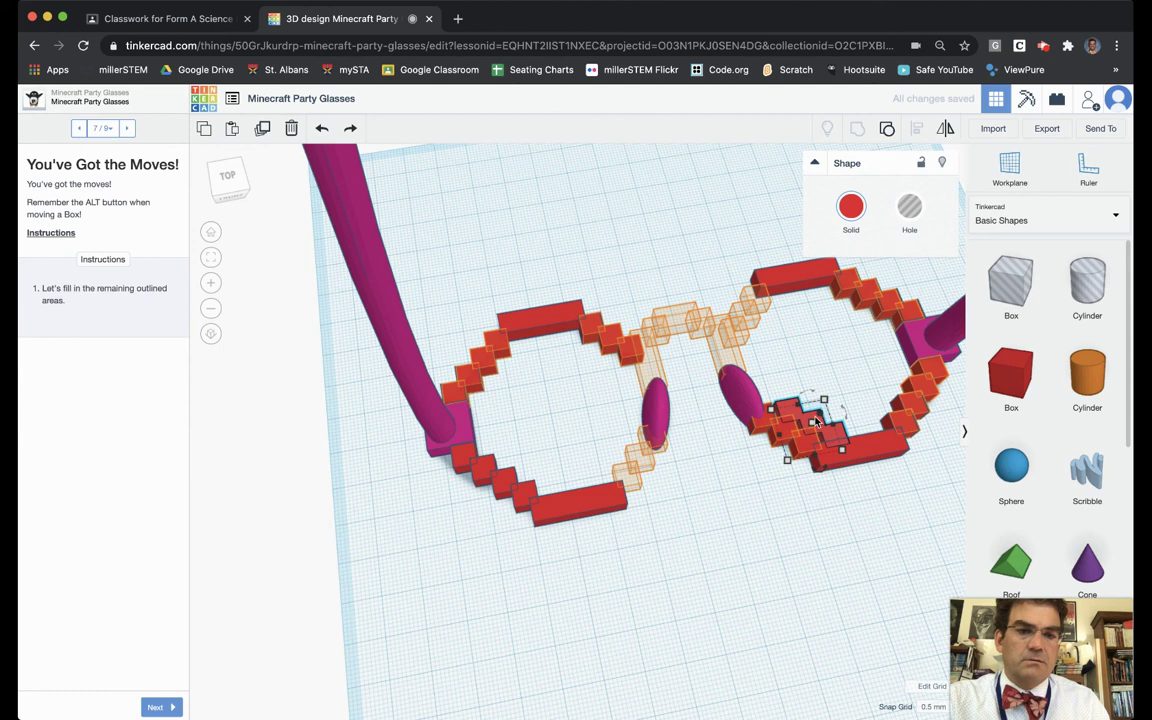
Rotate the staircase a quarter turn to fill the left lens's lower-right and right lens's upper-left corners.
drag(793, 413, 769, 516)
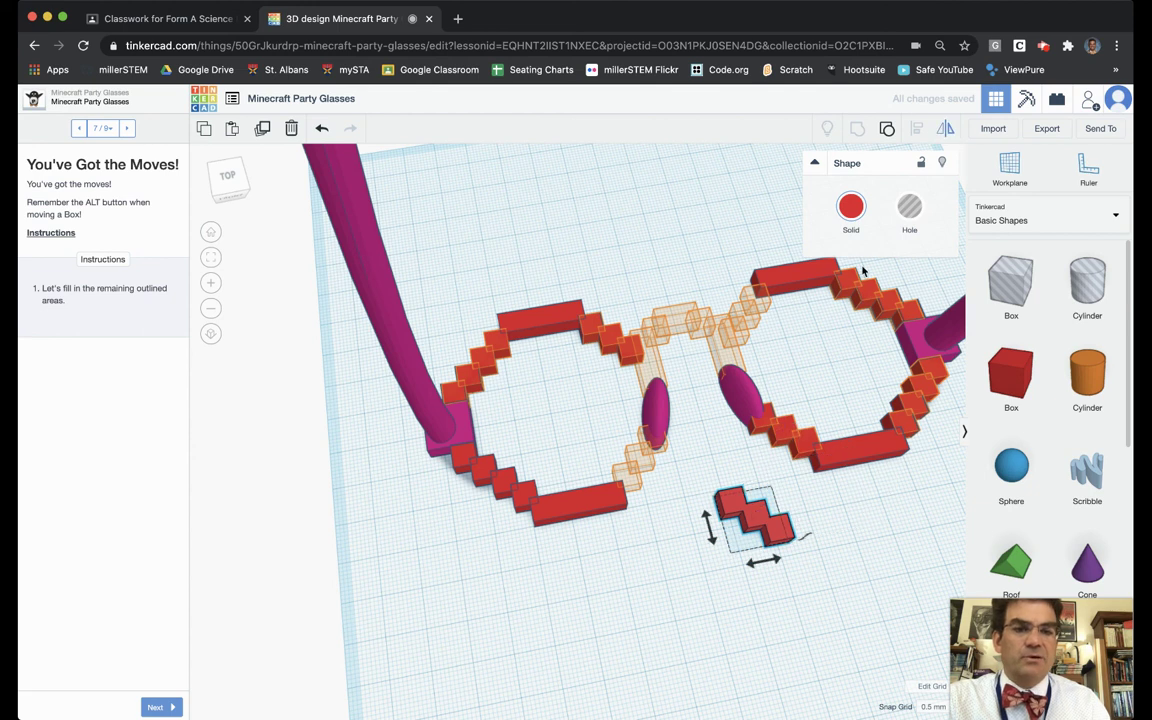
drag(768, 567, 687, 569)
click(687, 569)
drag(746, 514, 645, 459)
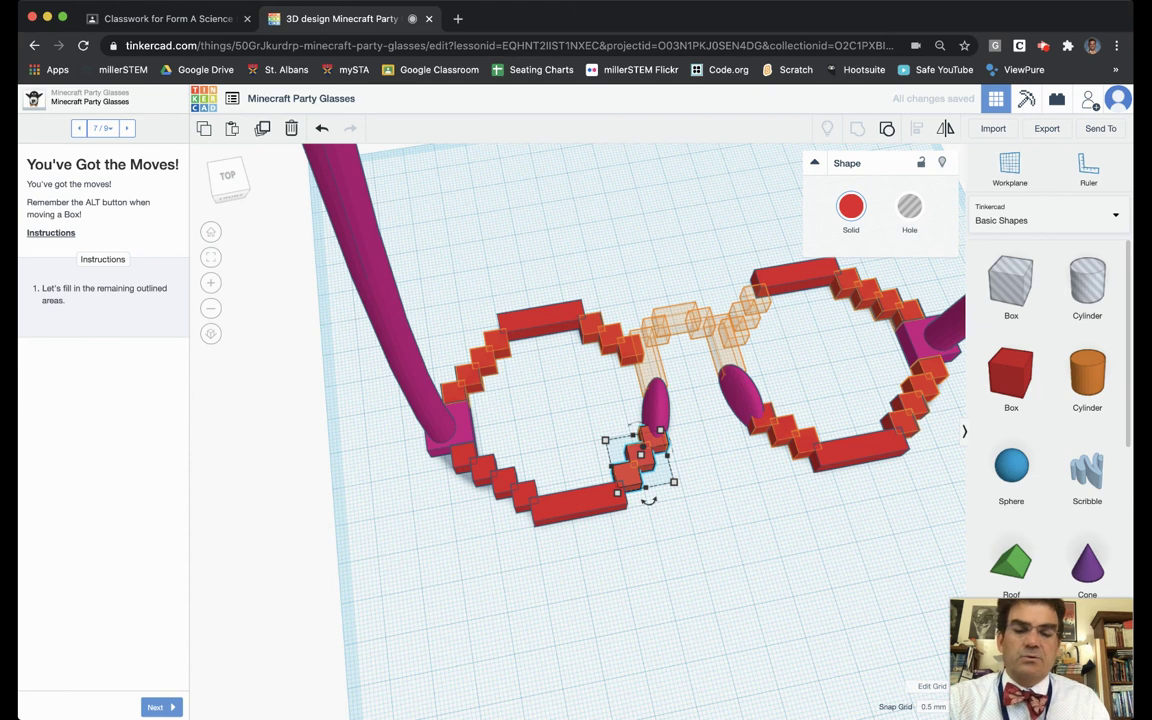
drag(656, 442, 755, 302)
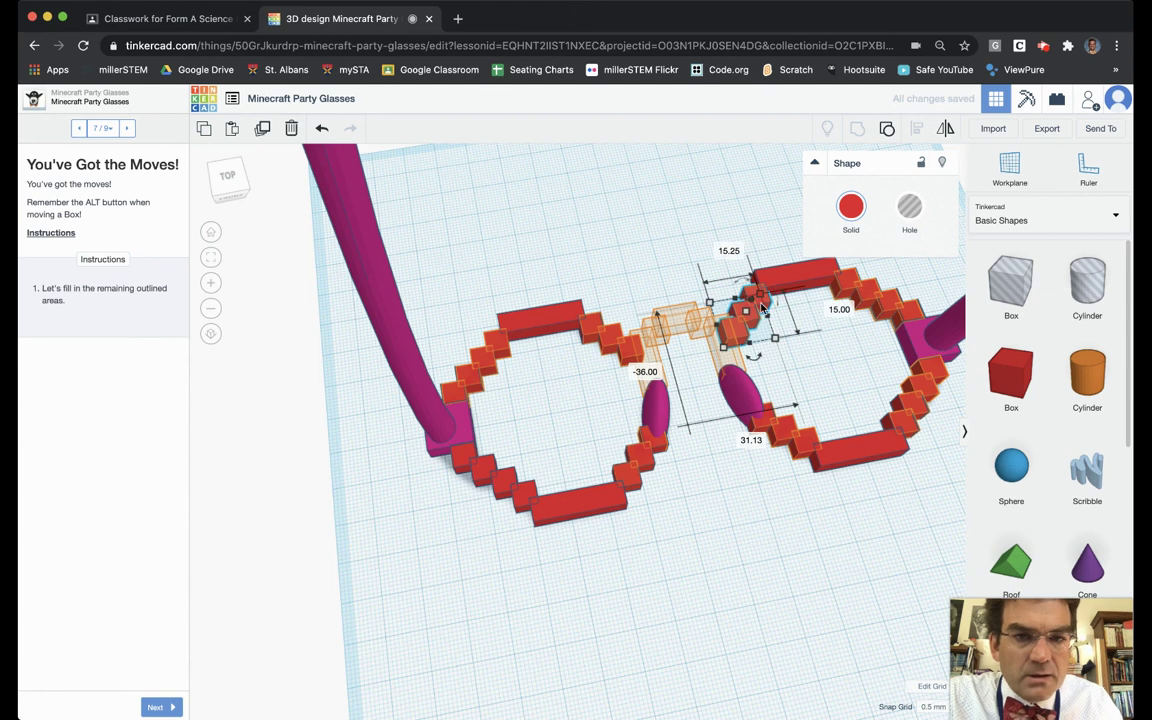
click(708, 538)
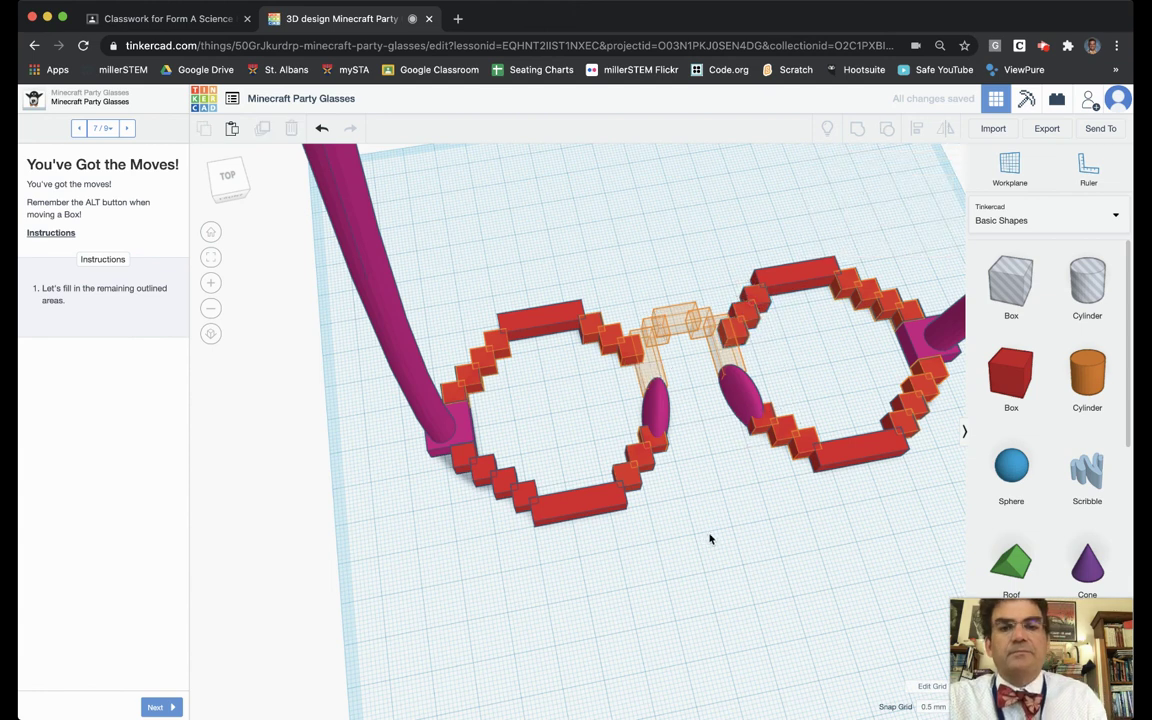
Step the lesson forward and back, then make and undo trial moves of a small corner cube.
click(159, 708)
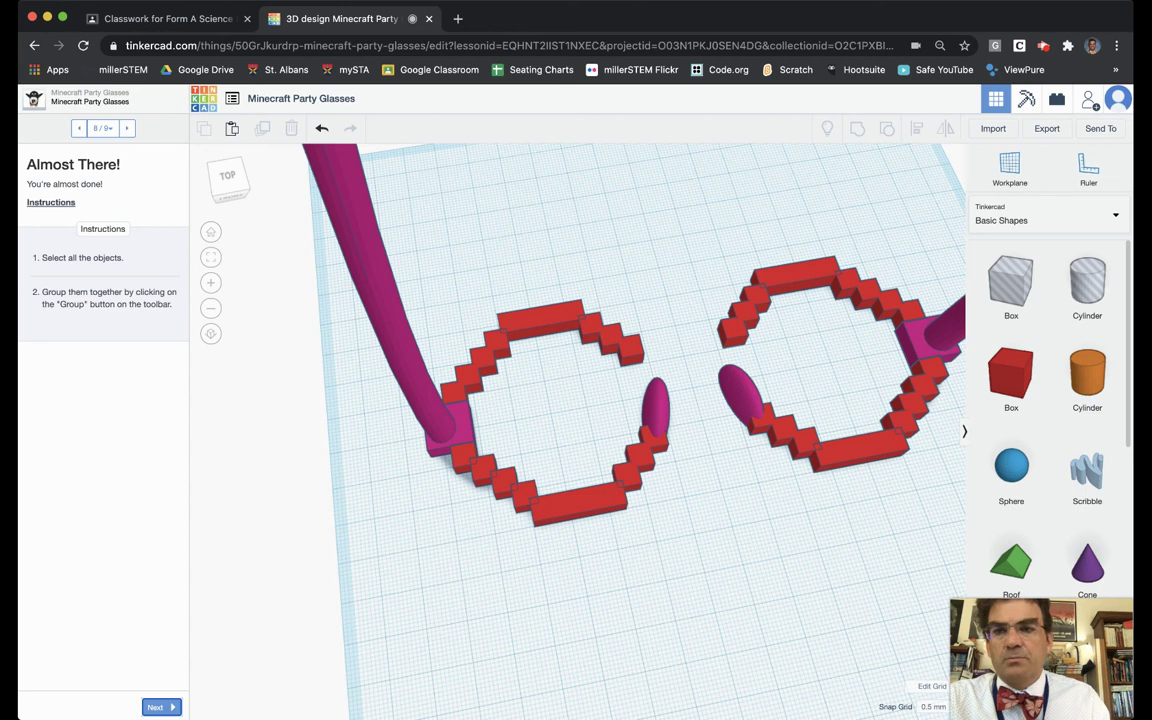
click(79, 129)
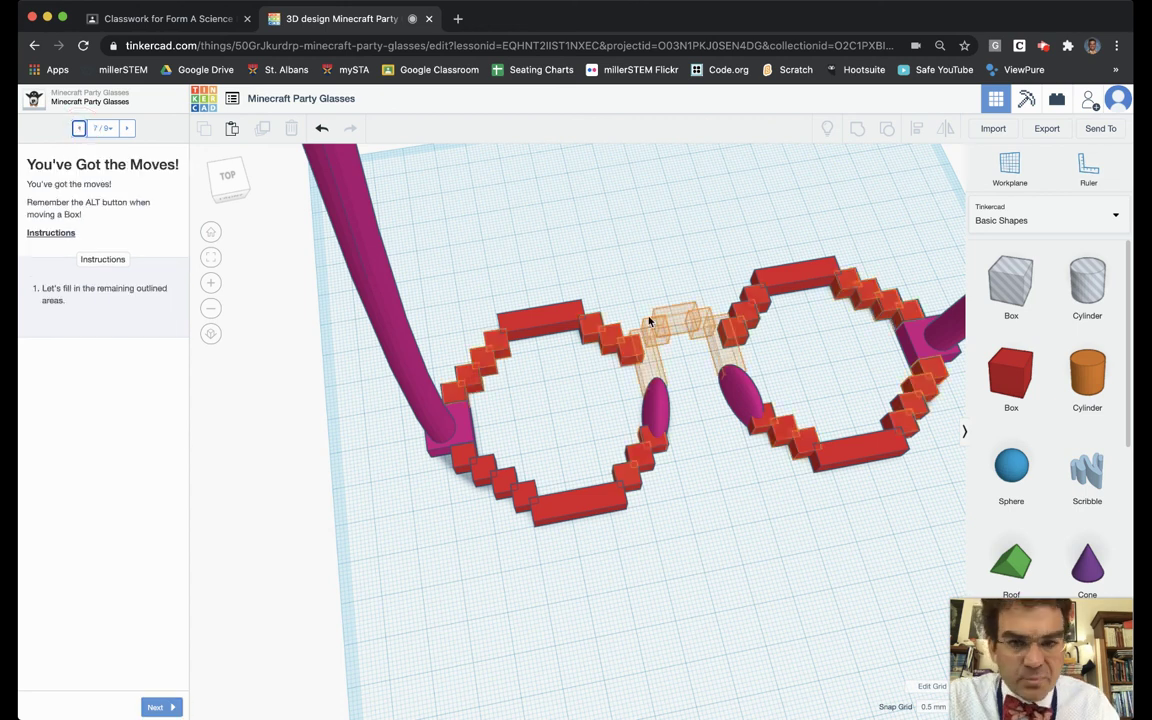
click(500, 484)
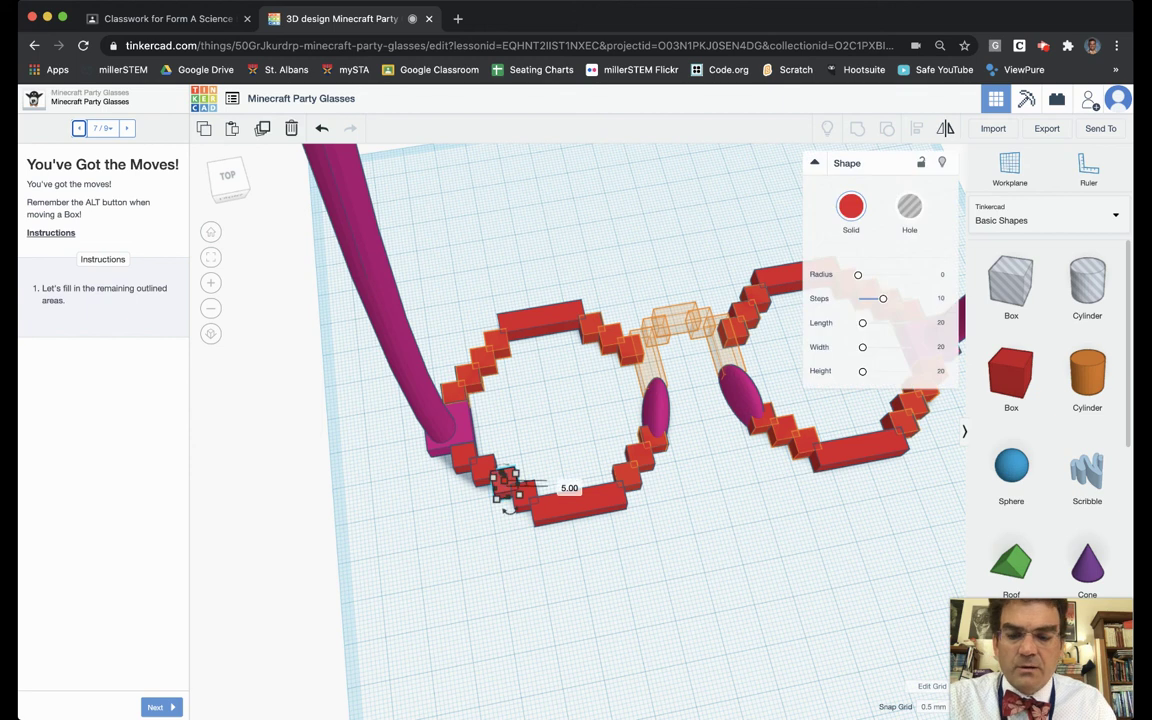
drag(506, 487, 519, 476)
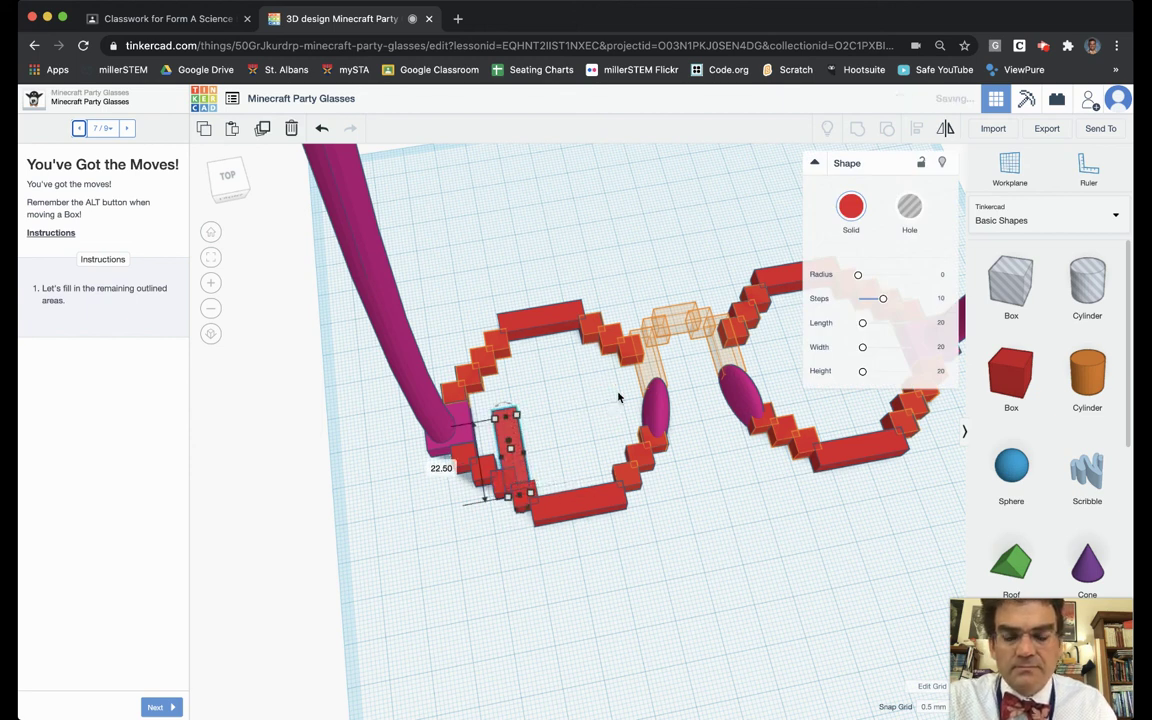
key(ctrl+z)
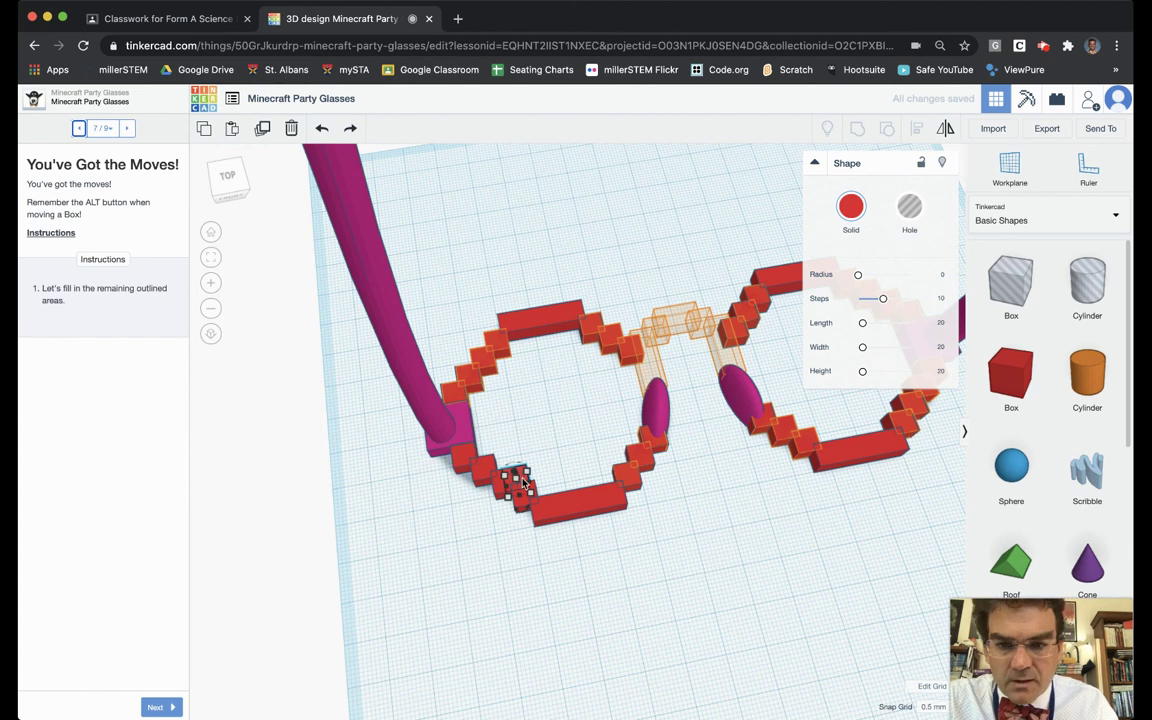
drag(522, 483, 576, 461)
key(Escape)
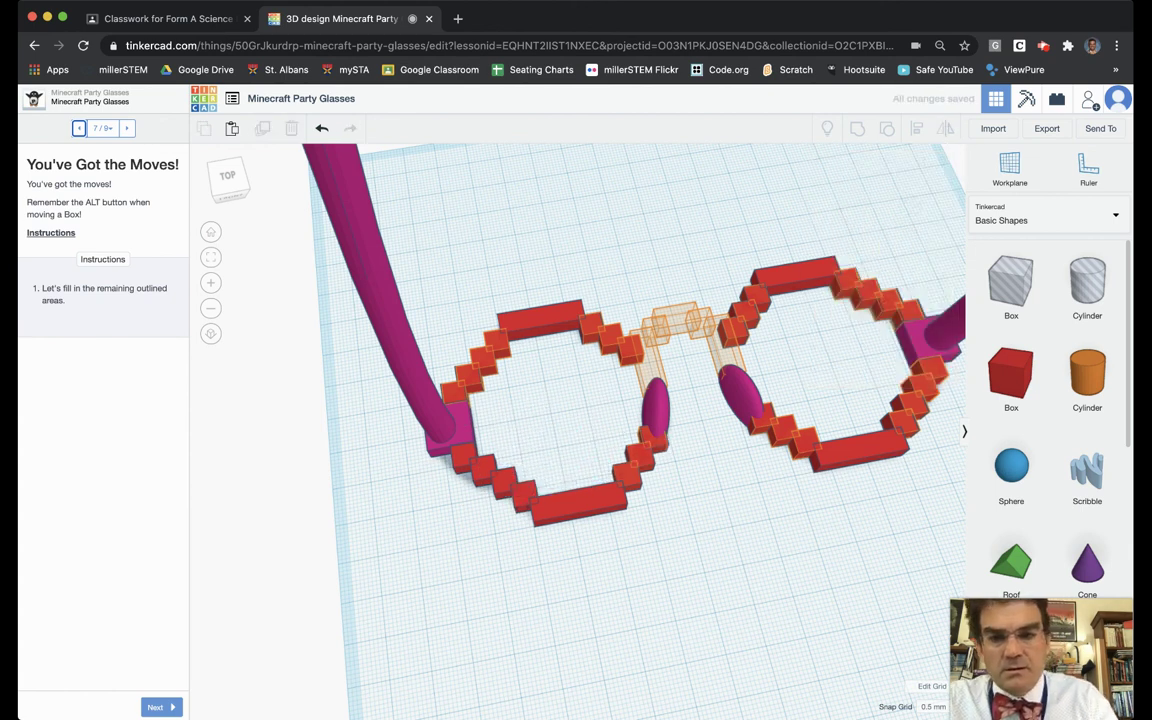
click(499, 491)
scroll(499, 491, down, 3)
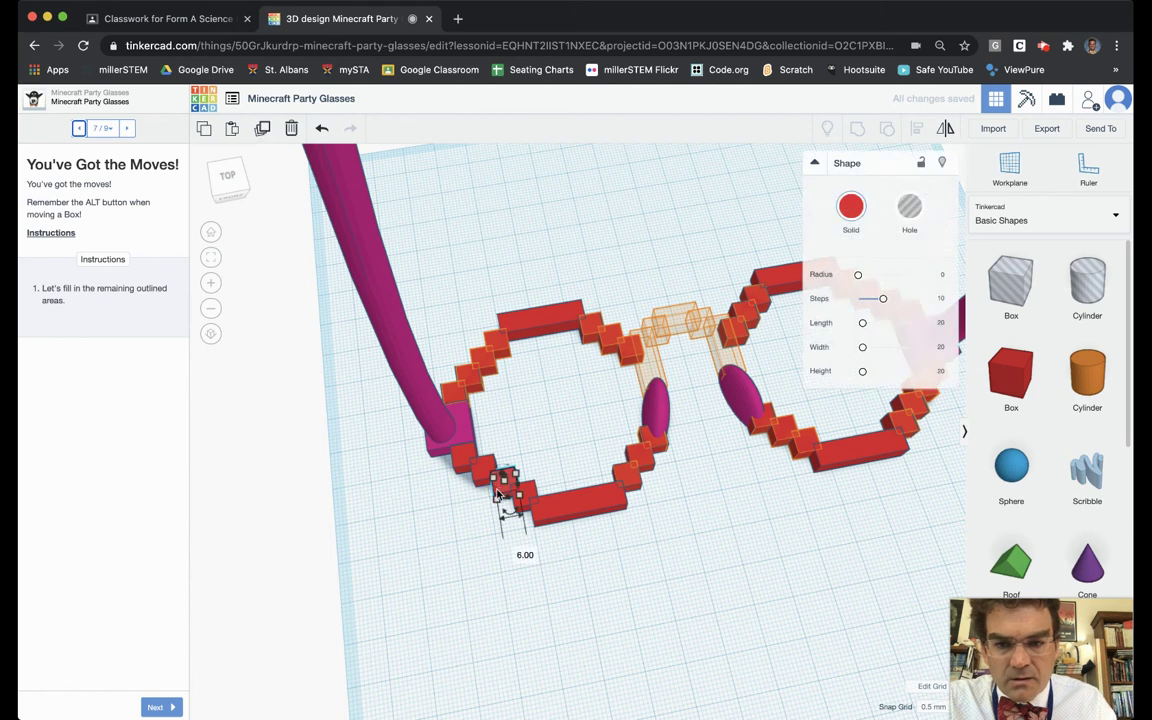
click(707, 527)
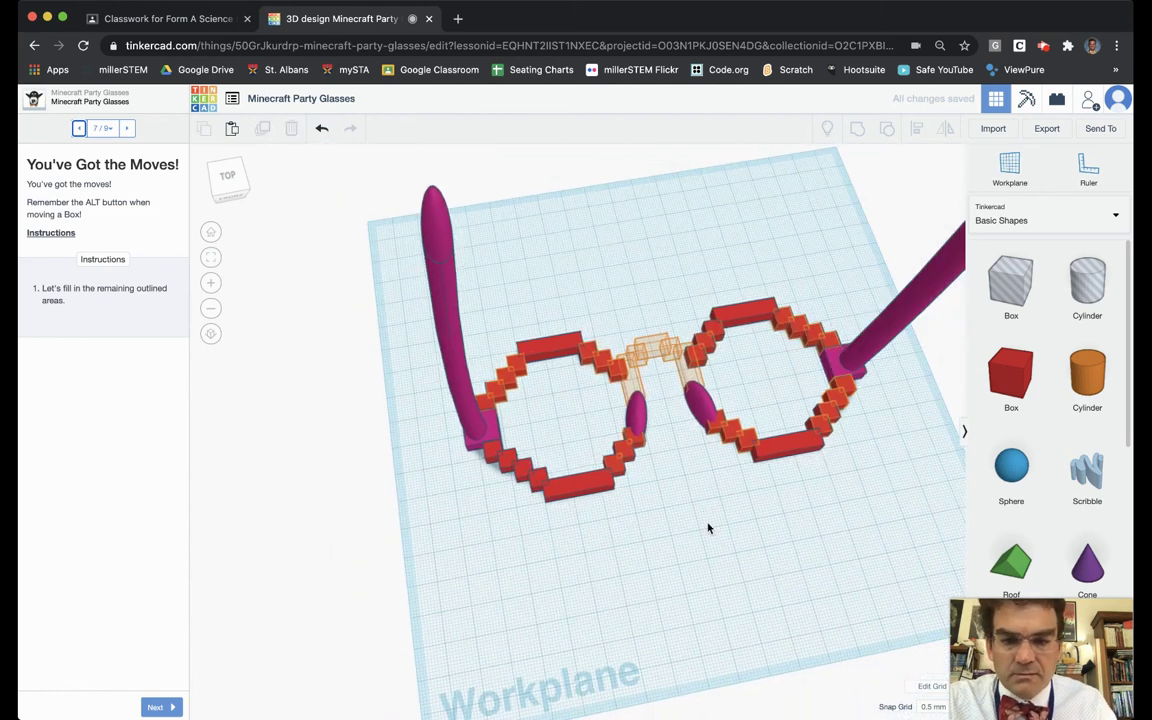
Move the small cube from the left lens's lower-left corner up onto the bridge outline.
click(530, 468)
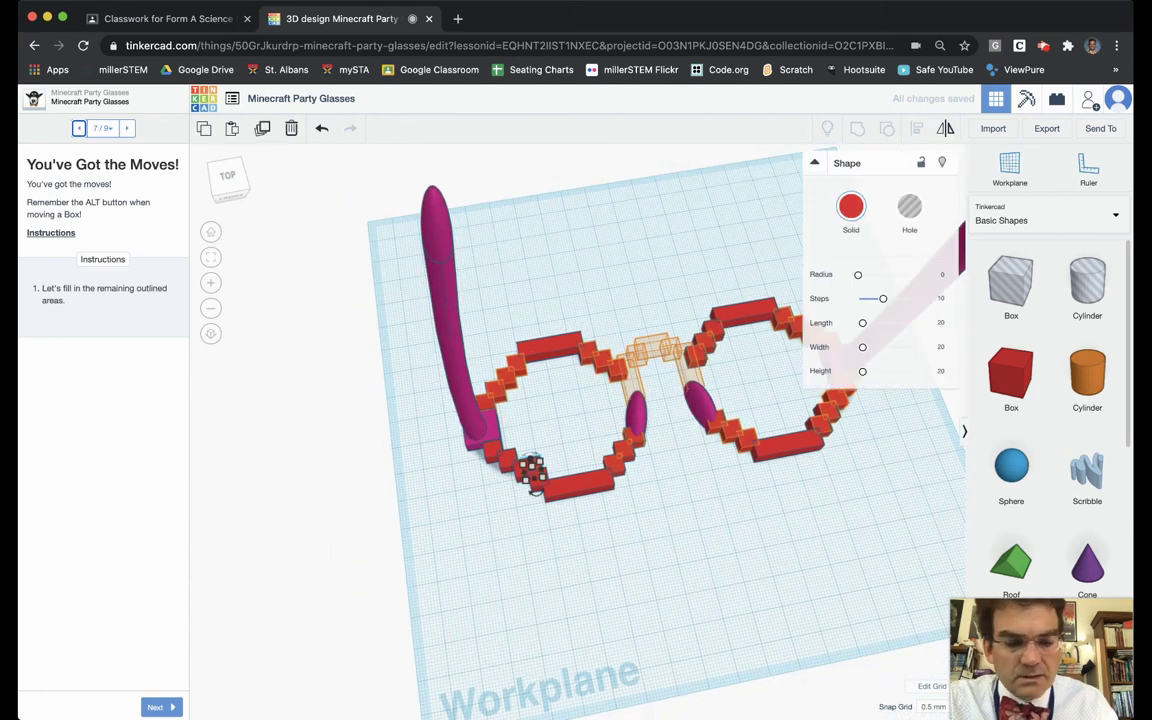
drag(533, 470, 640, 358)
click(568, 536)
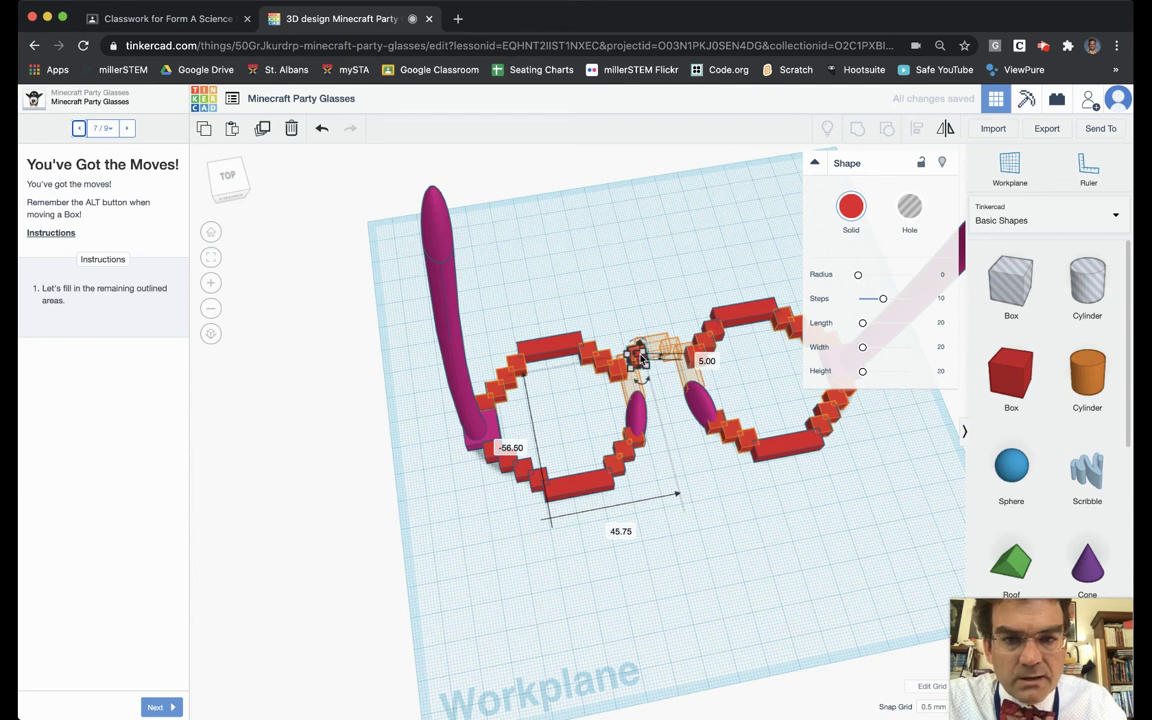
Nudge the red cube with the arrow keys into position along the top of the bridge.
scroll(684, 442, up, 5)
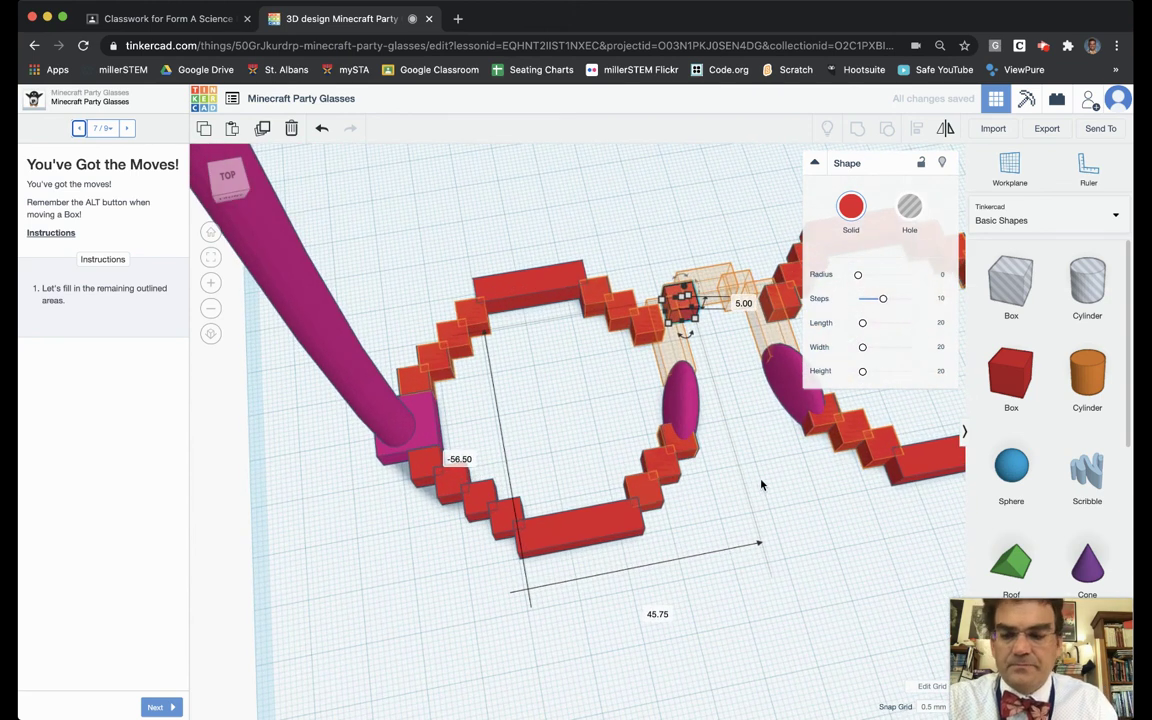
scroll(622, 622, down, 5)
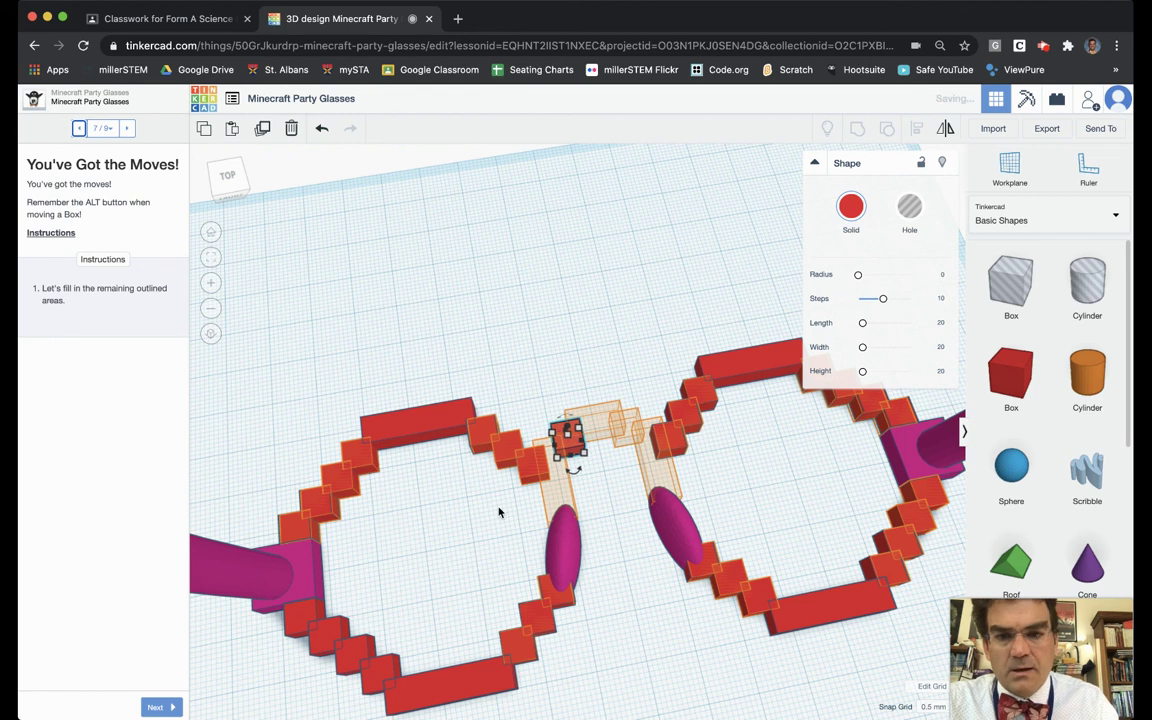
key(Right)
key(Right)
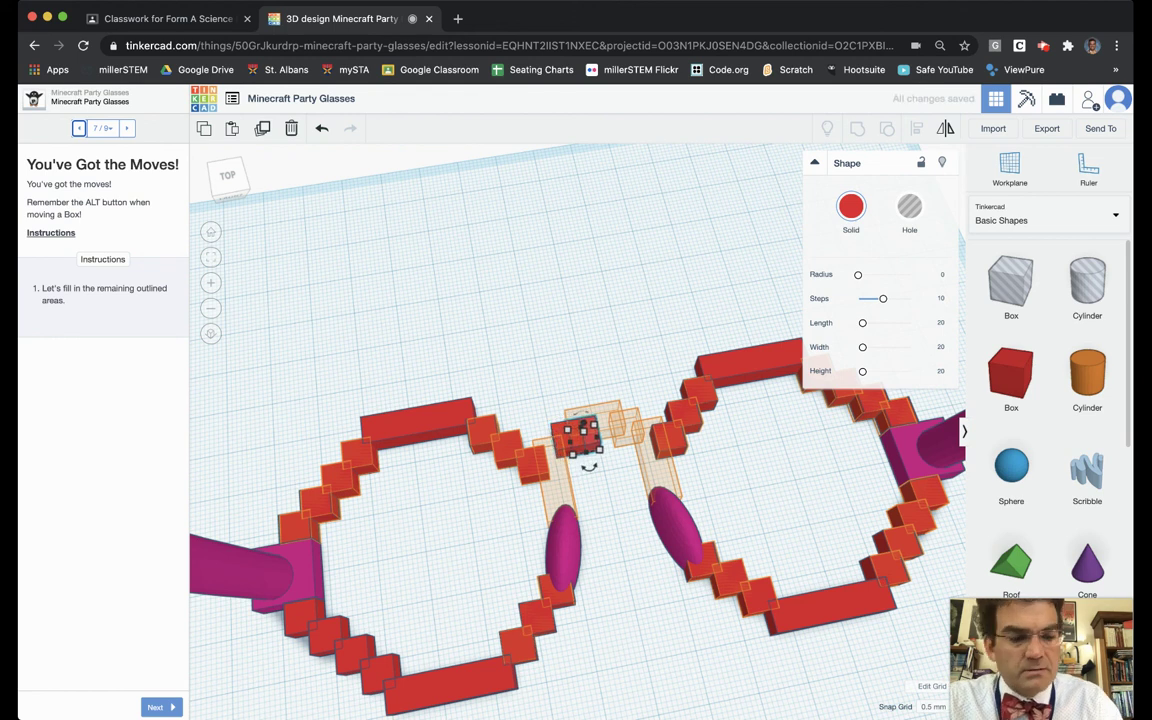
key(Right)
key(Right)
key(Right)
key(Right)
key(Right)
key(Right)
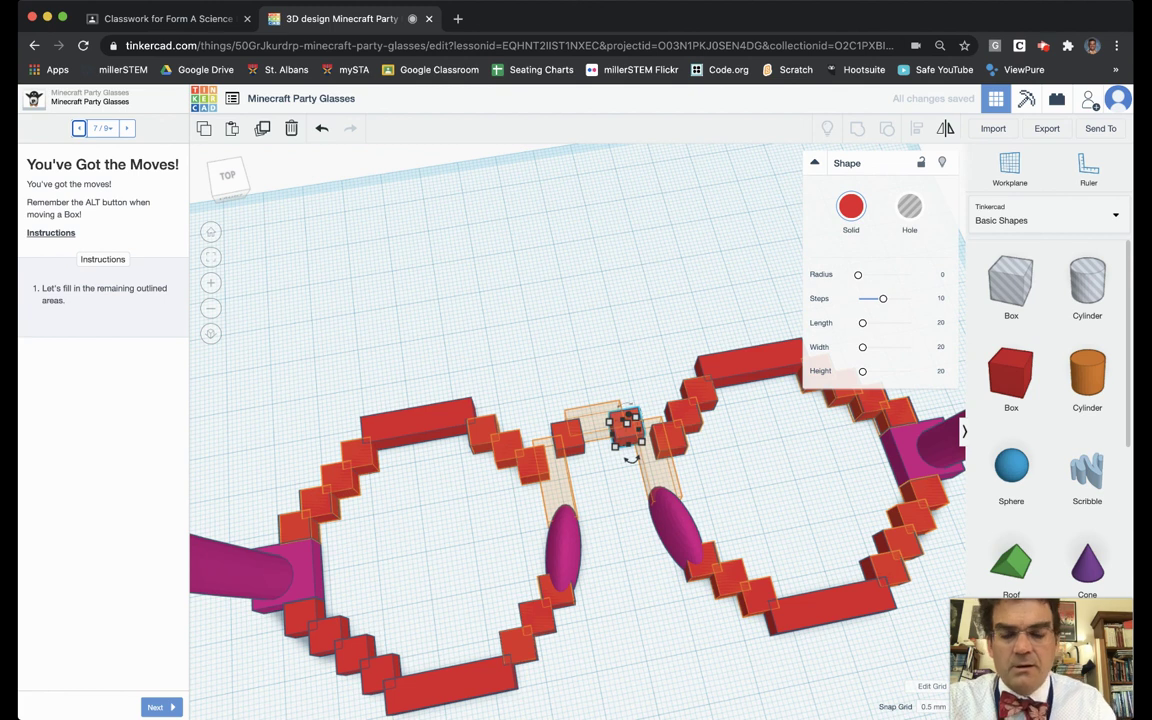
key(Right)
key(Right)
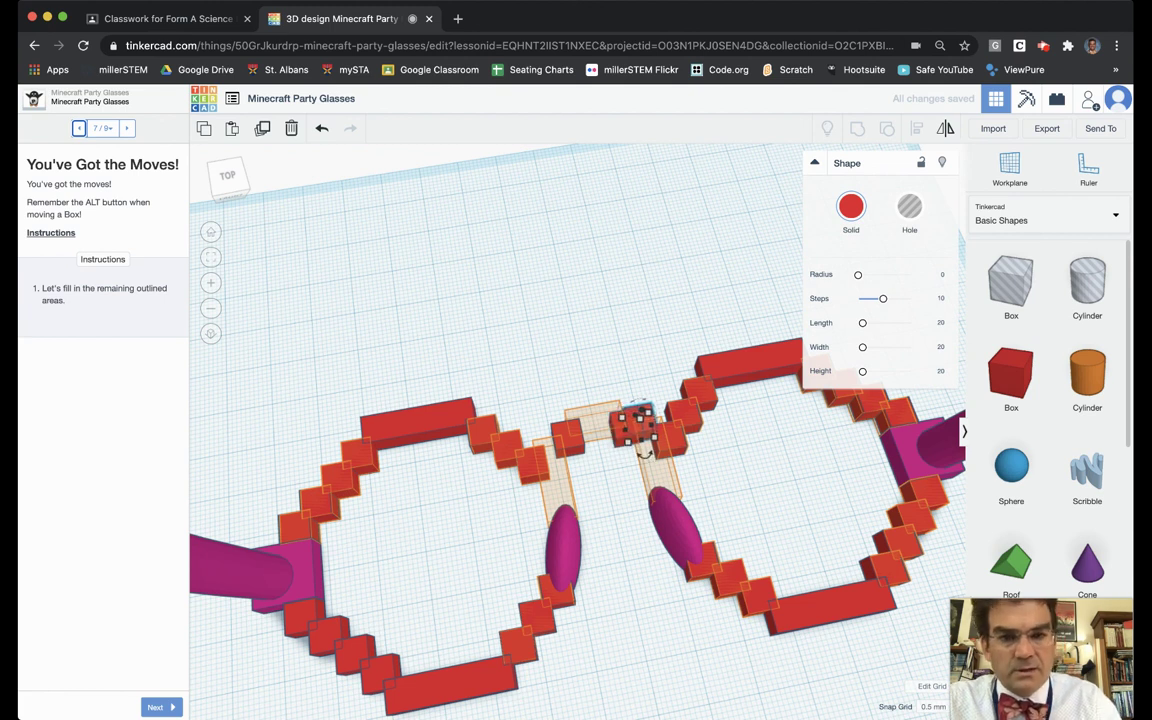
key(Up)
key(Left)
key(Left)
key(Left)
key(Left)
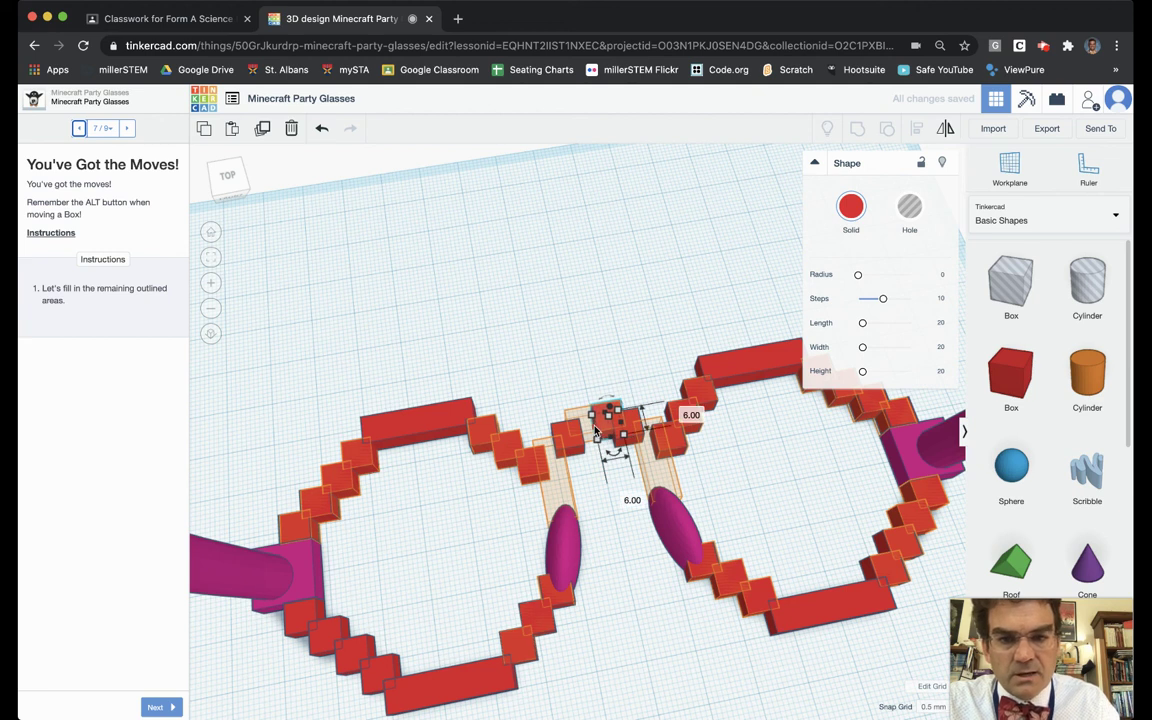
Copy the cube leftward along the bridge and move the right-end cube down toward the right lens rim.
alt+drag(595, 430, 568, 430)
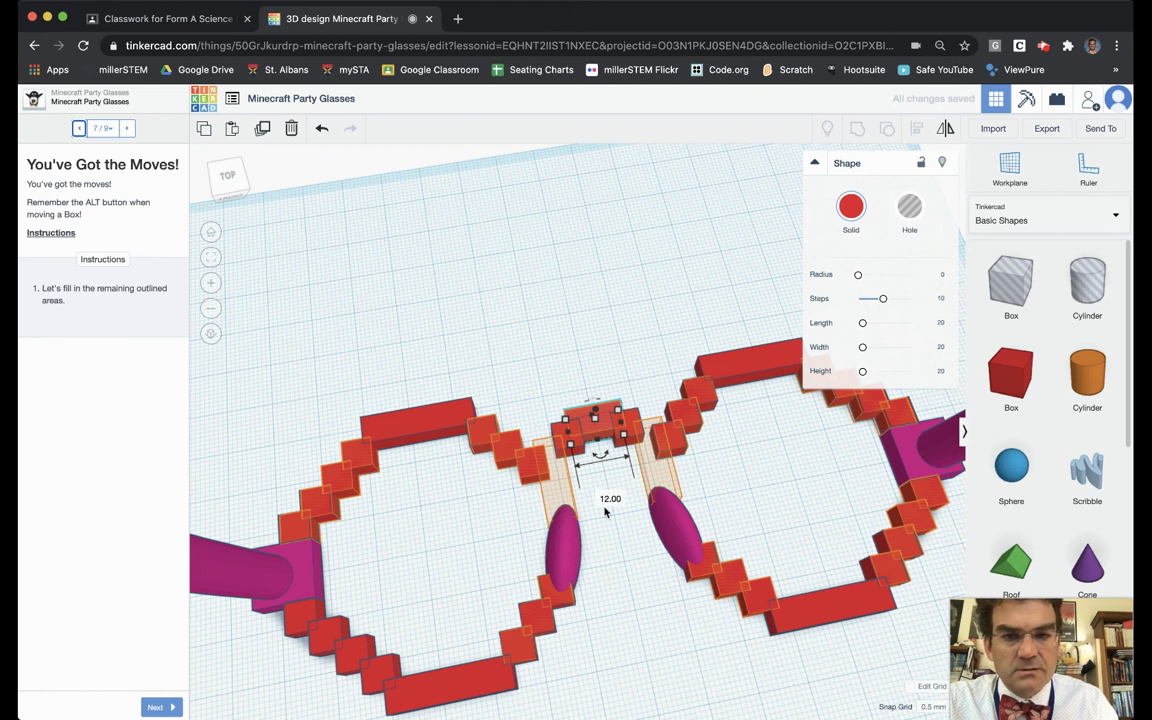
click(619, 424)
key(Right)
key(Right)
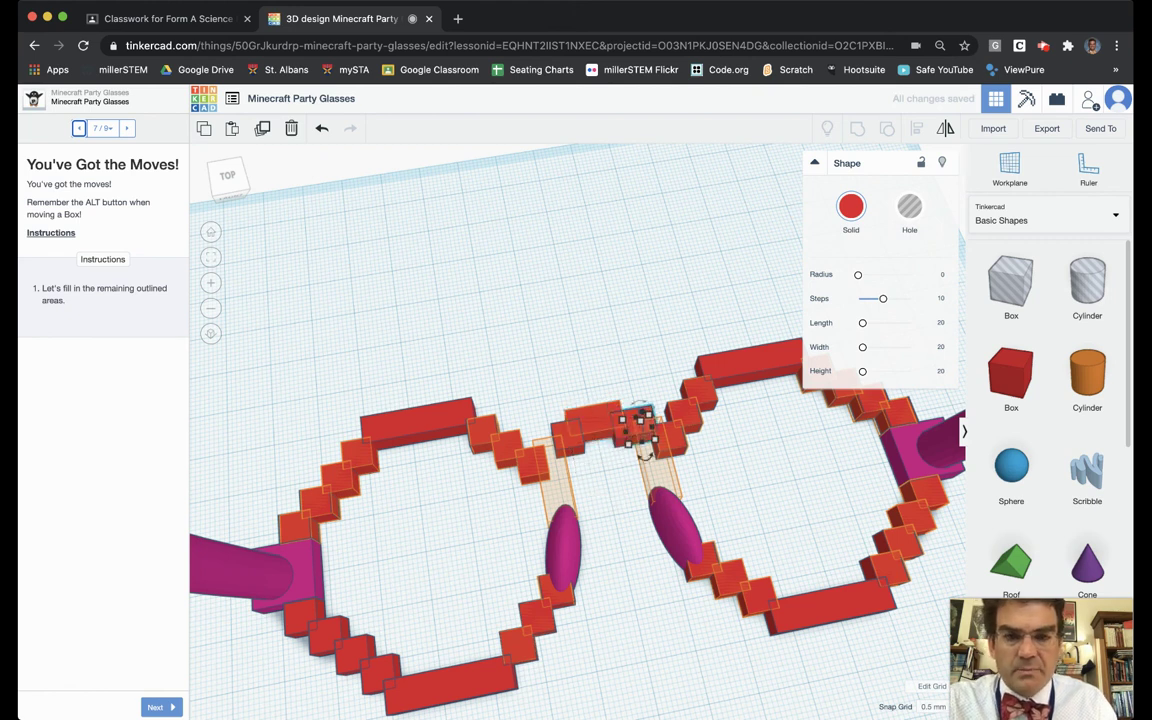
key(Down)
key(Down)
key(Down)
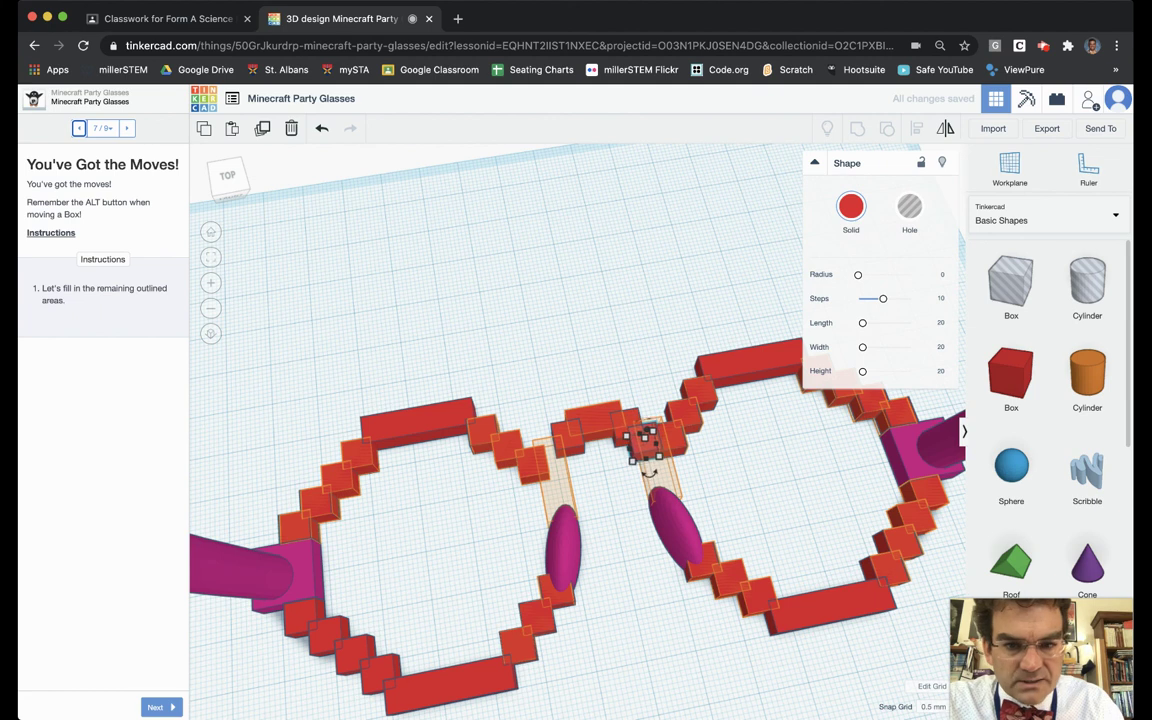
key(Down)
key(Down)
key(Down)
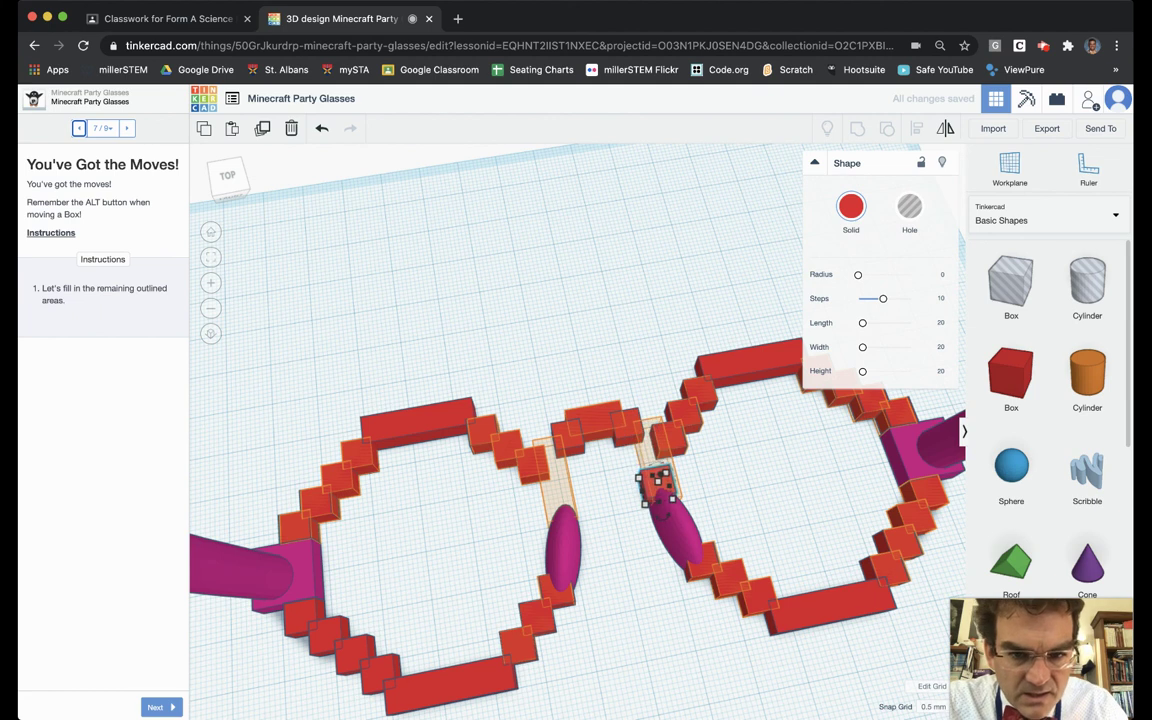
key(Down)
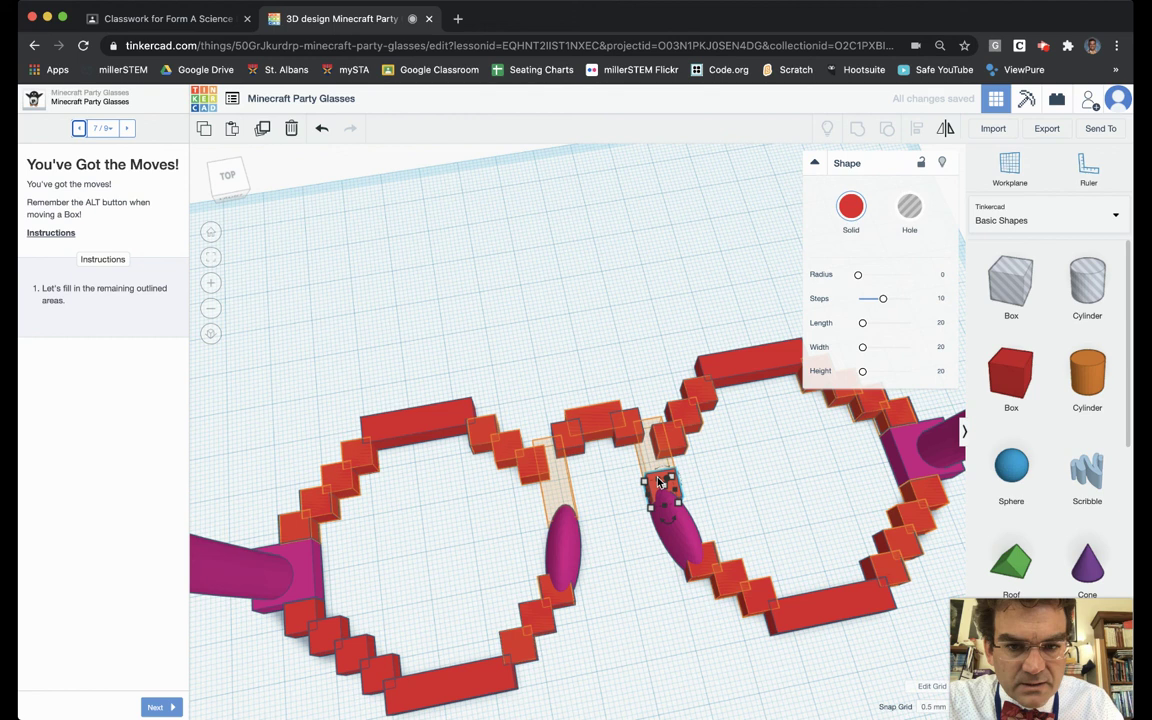
Stretch the red cube into an 18 mm tall bar and nudge it into the bridge's vertical outline strips.
drag(658, 483, 651, 429)
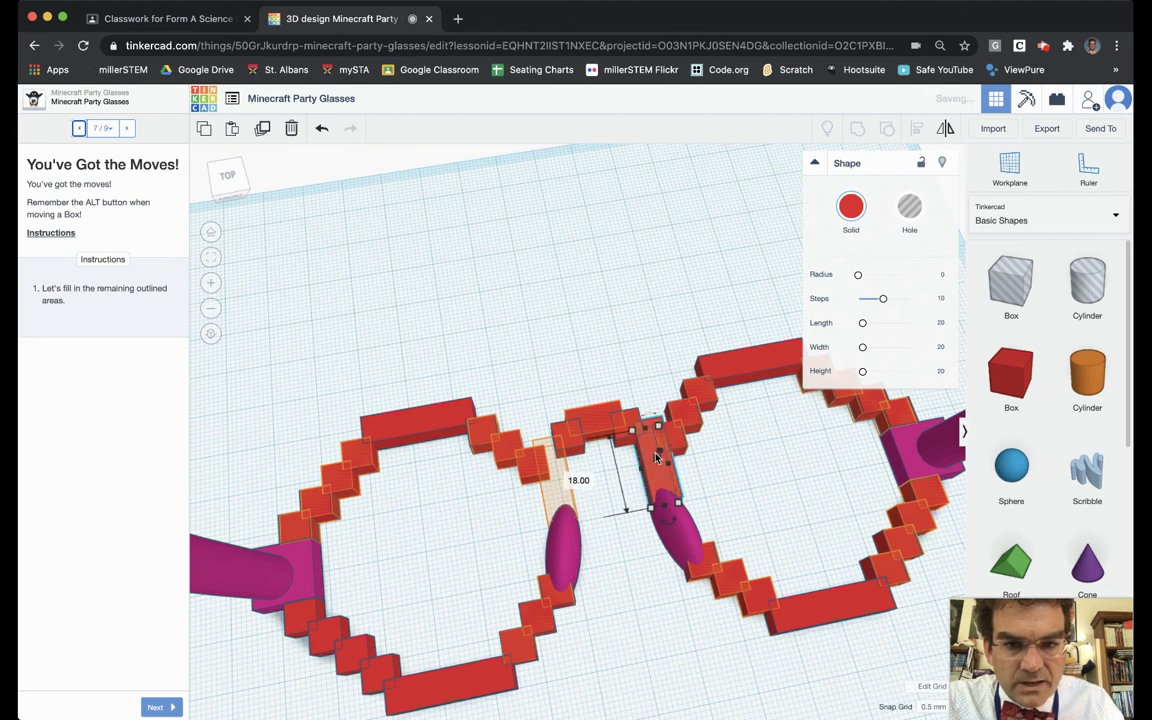
key(Right)
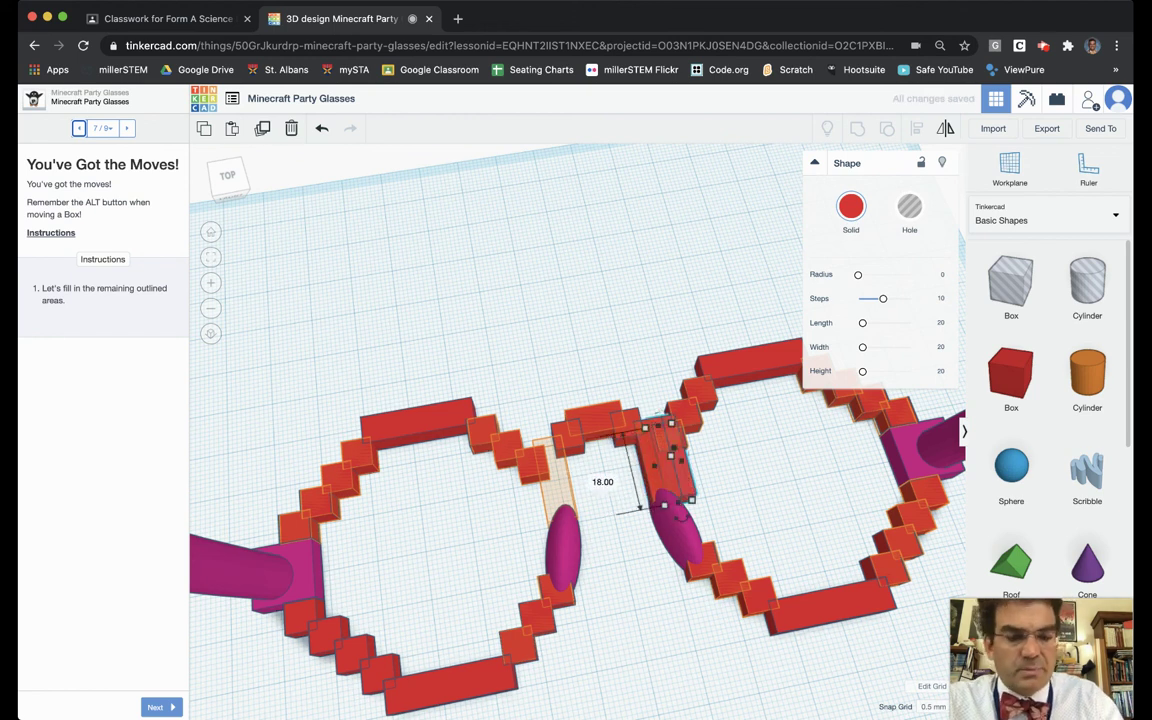
key(Left)
key(Left)
key(Left)
key(Left)
key(Left)
key(Left)
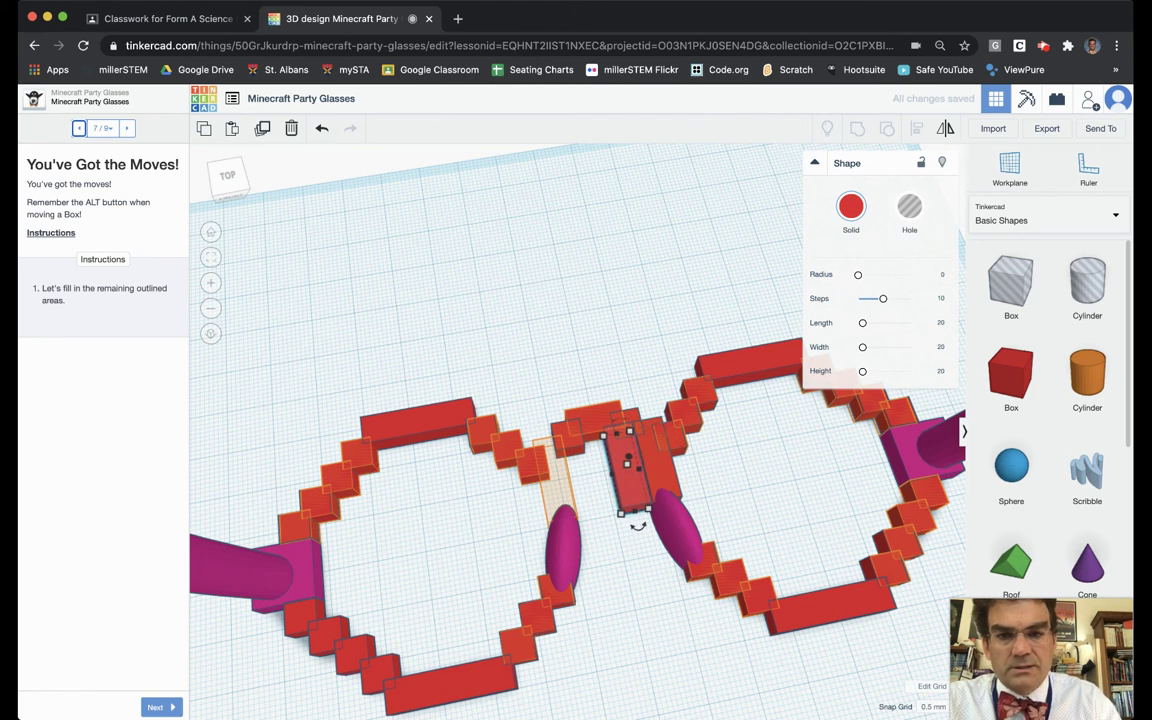
key(Left)
key(Left)
key(Left)
key(Left)
key(Left)
key(Left)
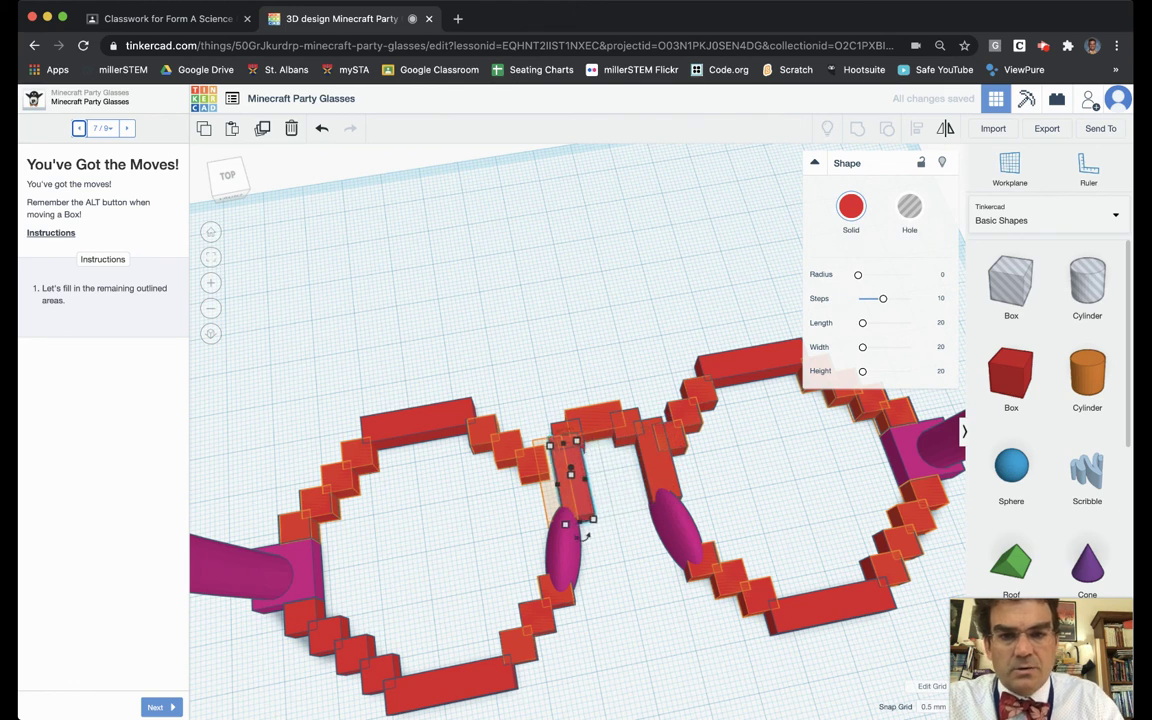
key(Left)
key(Left)
key(Left)
key(Left)
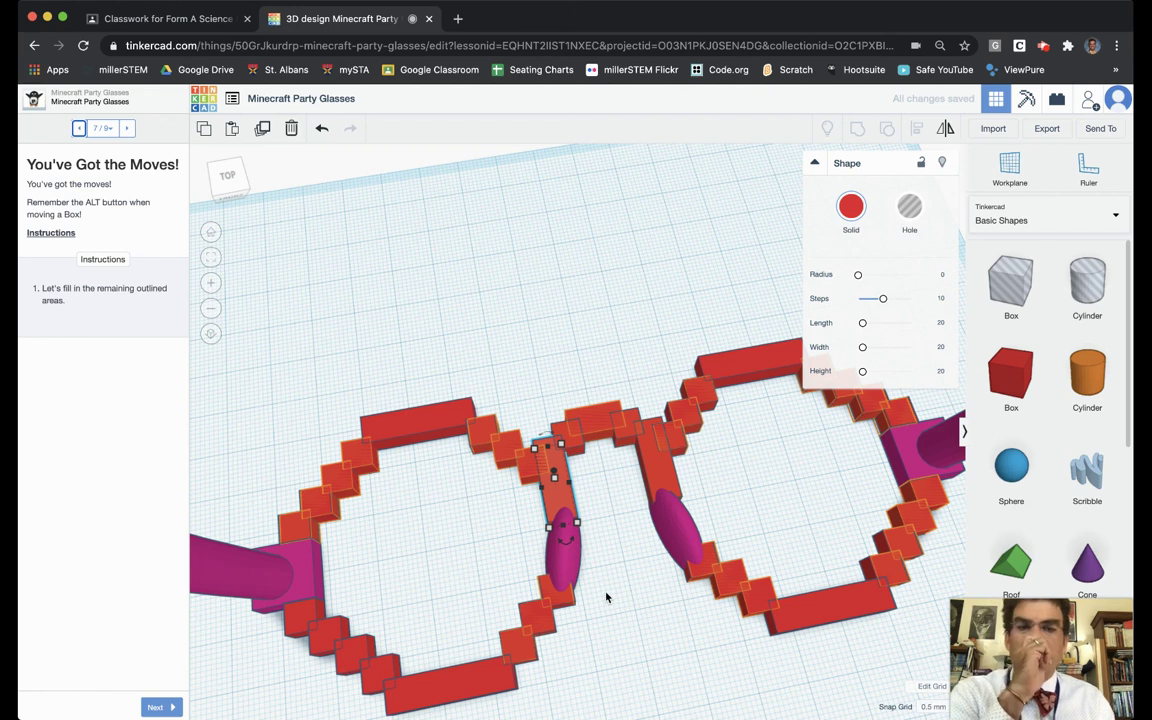
scroll(609, 597, down, 5)
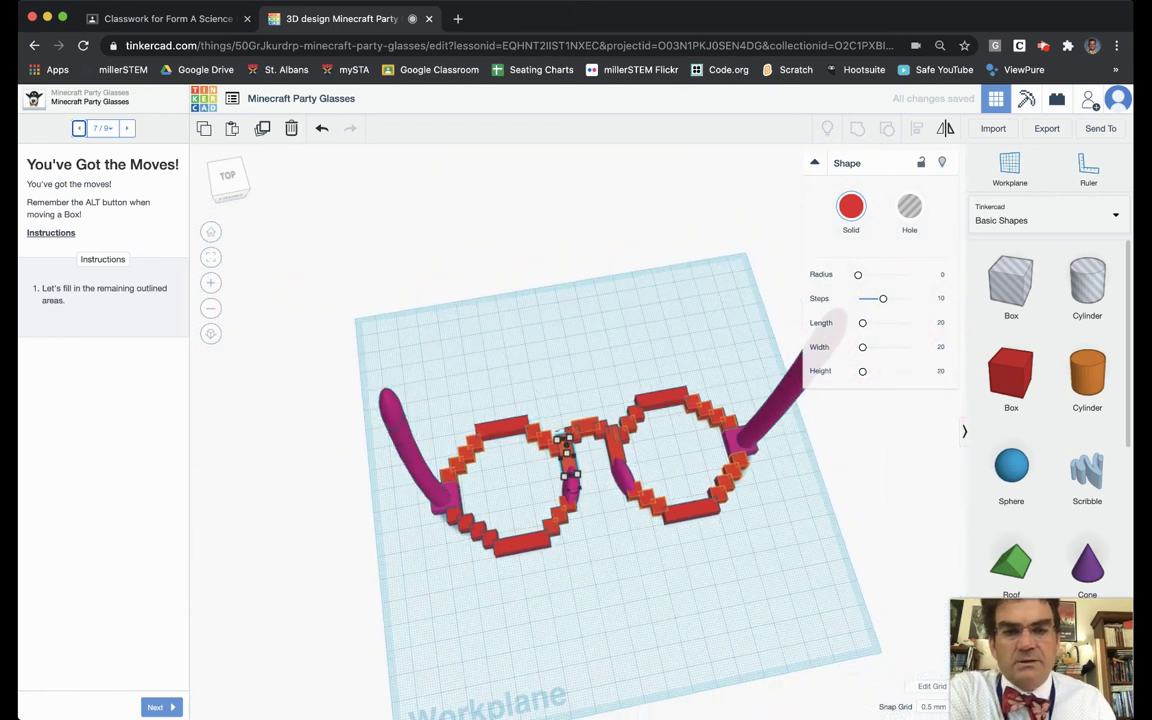
scroll(609, 597, up, 3)
scroll(609, 597, down, 3)
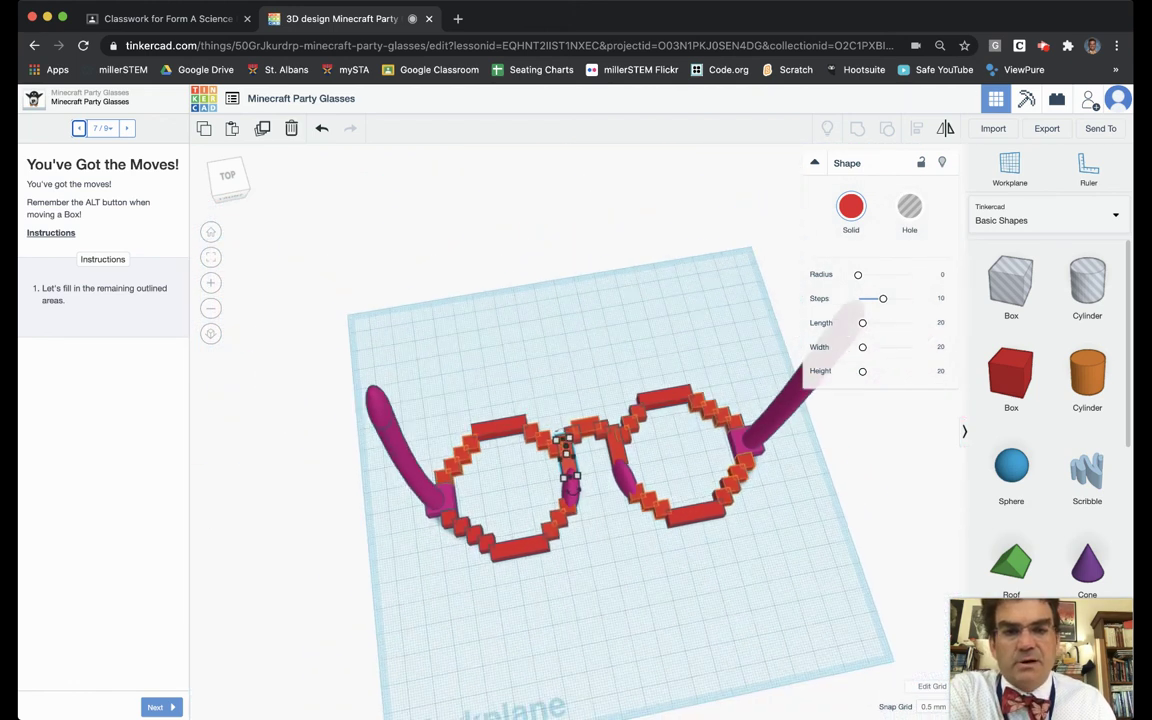
click(609, 597)
scroll(609, 597, up, 3)
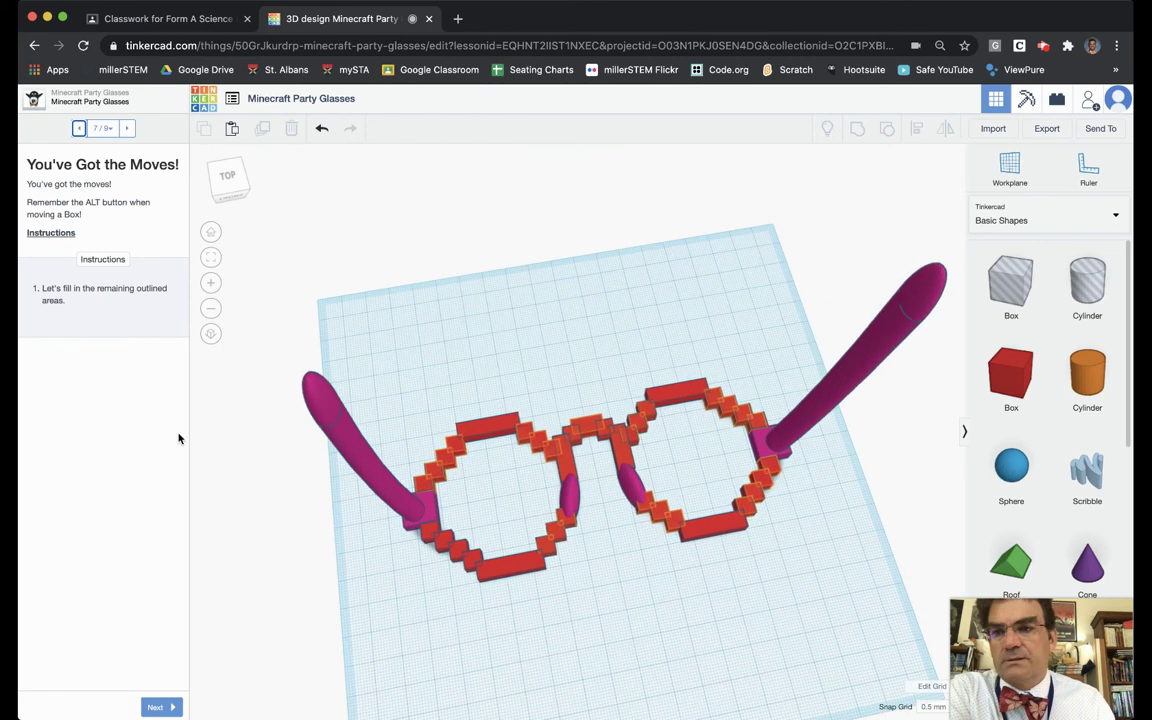
Advance the lesson to step 8 'Almost There!' and box-select all 24 glasses pieces.
click(155, 707)
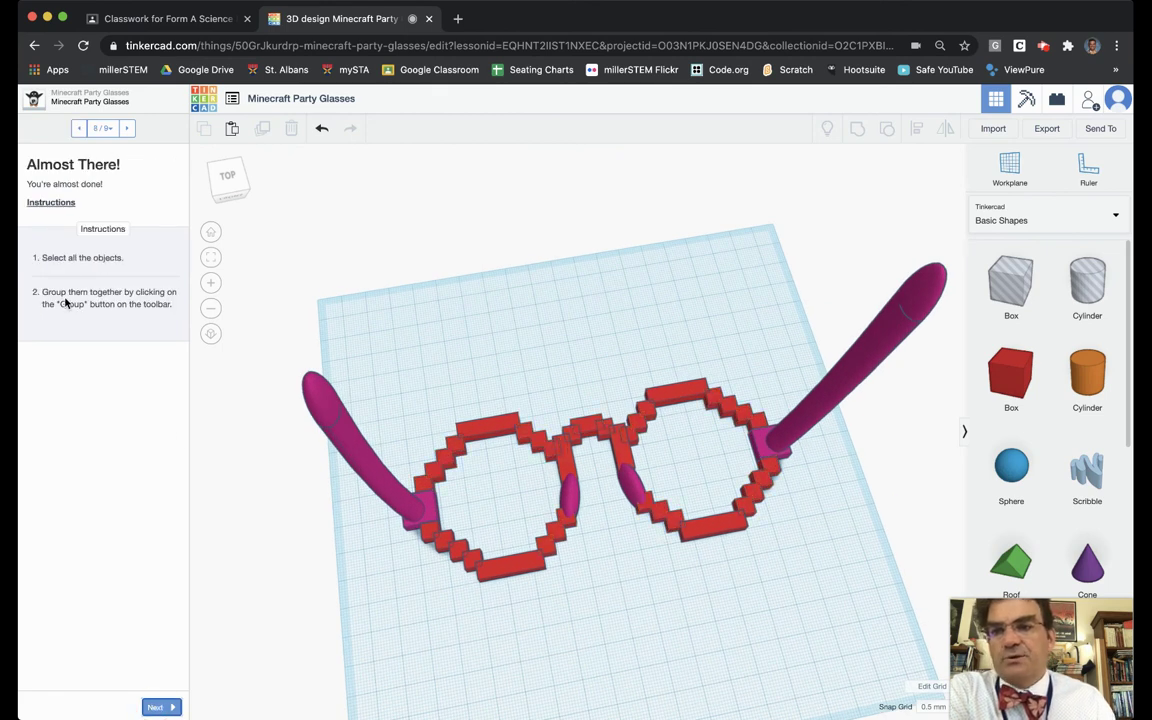
scroll(699, 617, down, 5)
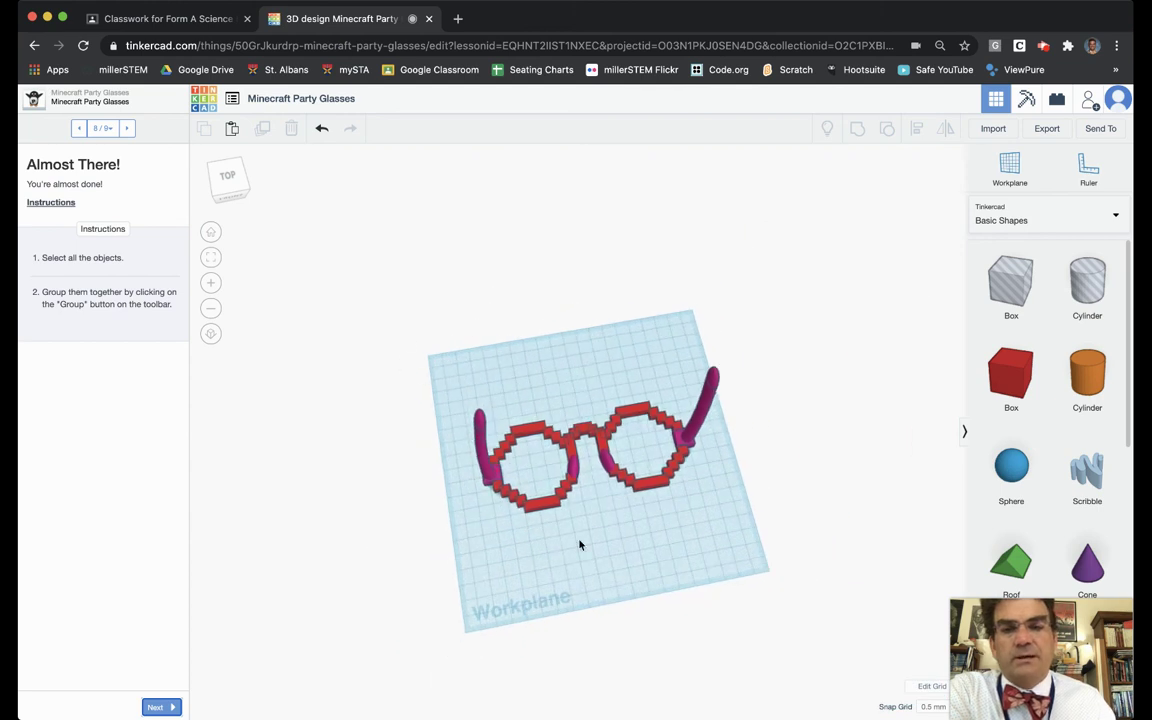
scroll(578, 545, down, 3)
drag(475, 371, 674, 513)
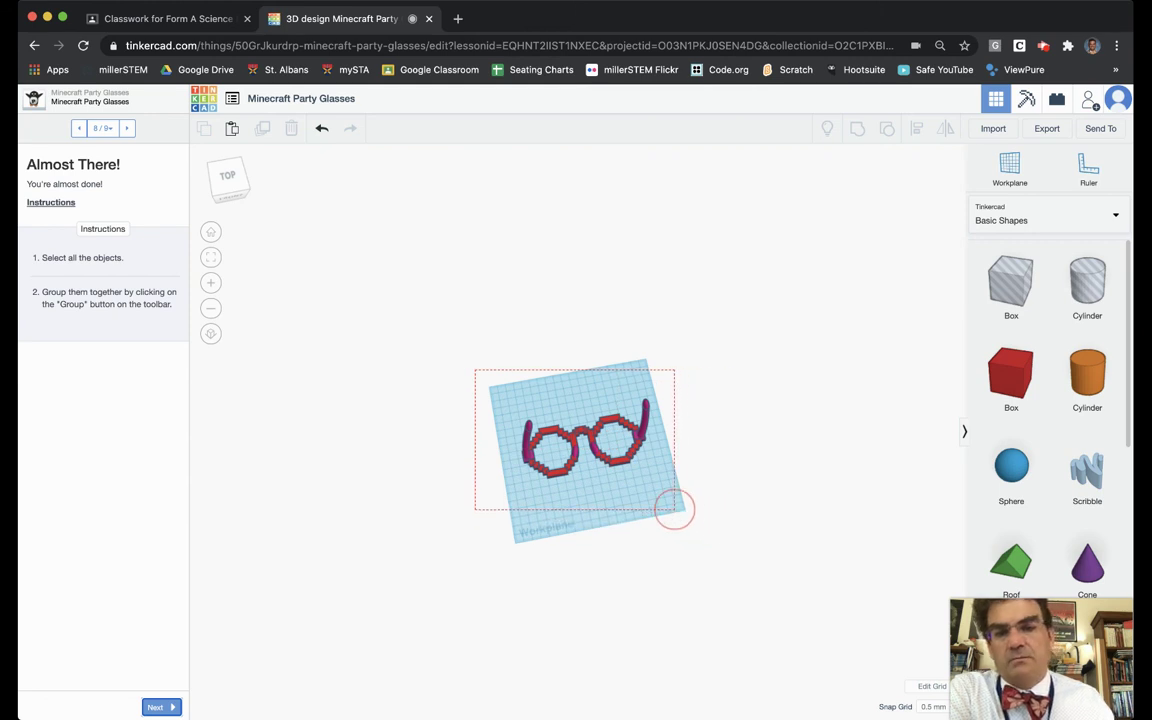
drag(674, 510, 674, 510)
scroll(515, 467, up, 3)
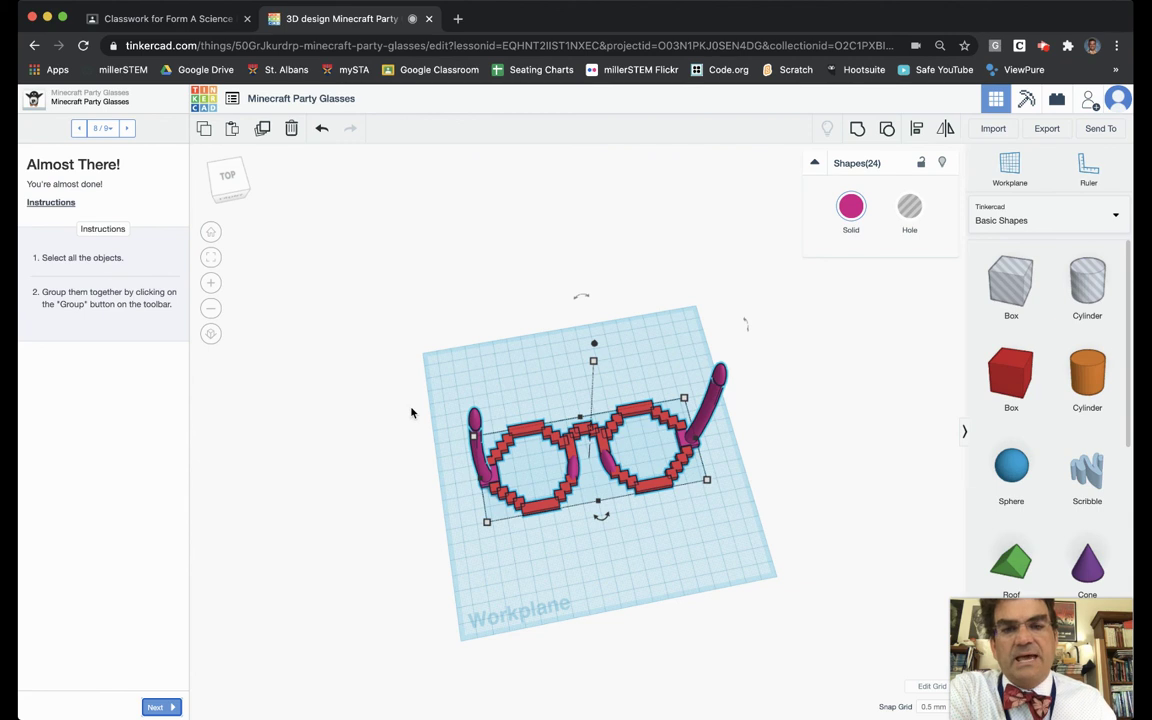
click(580, 558)
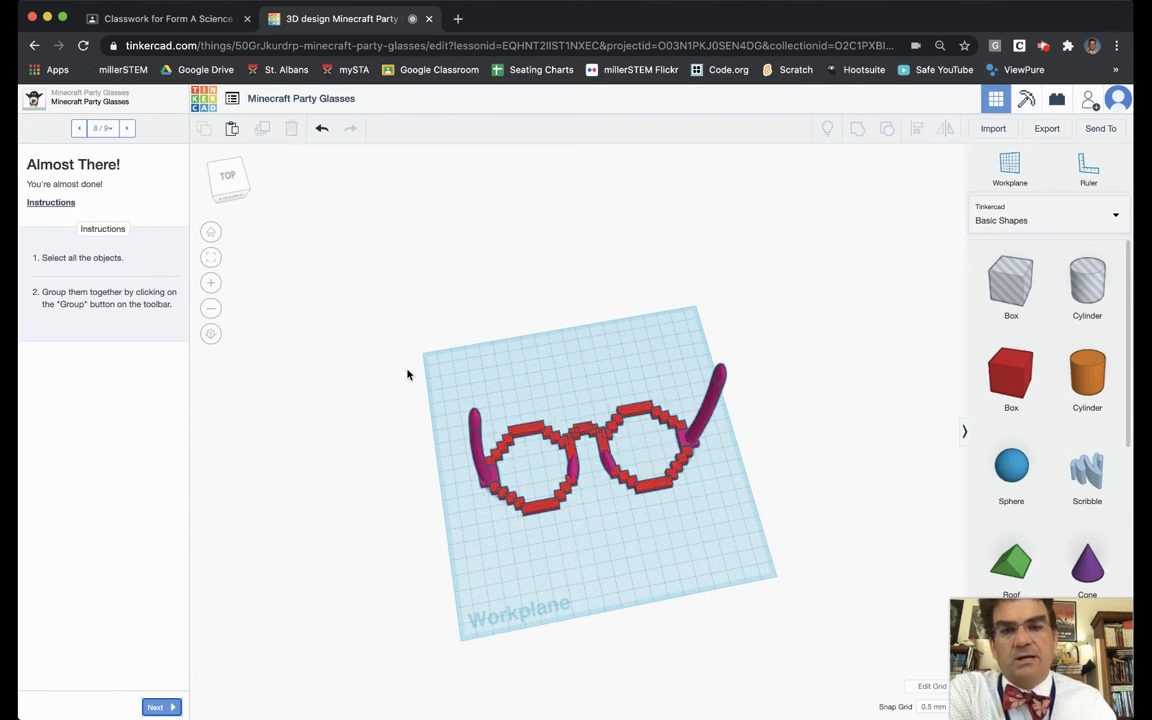
drag(407, 366, 781, 540)
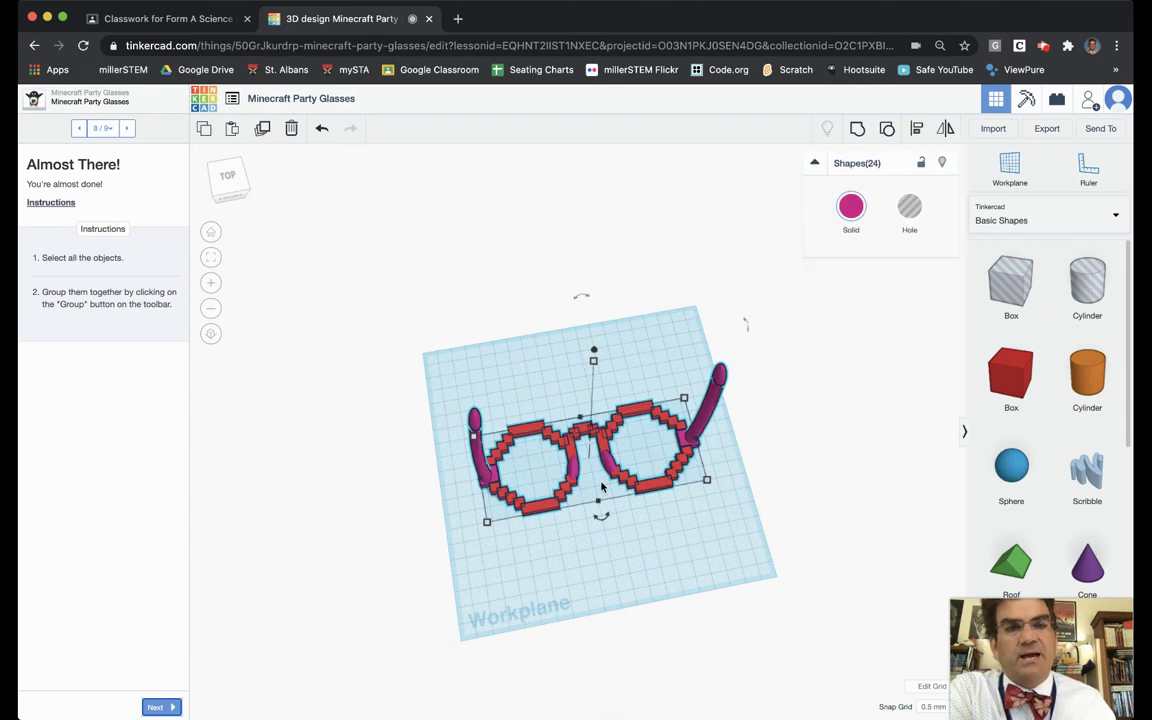
Group all 24 pieces into one magenta object and advance the lesson to step 9, 'Party On!'.
click(857, 131)
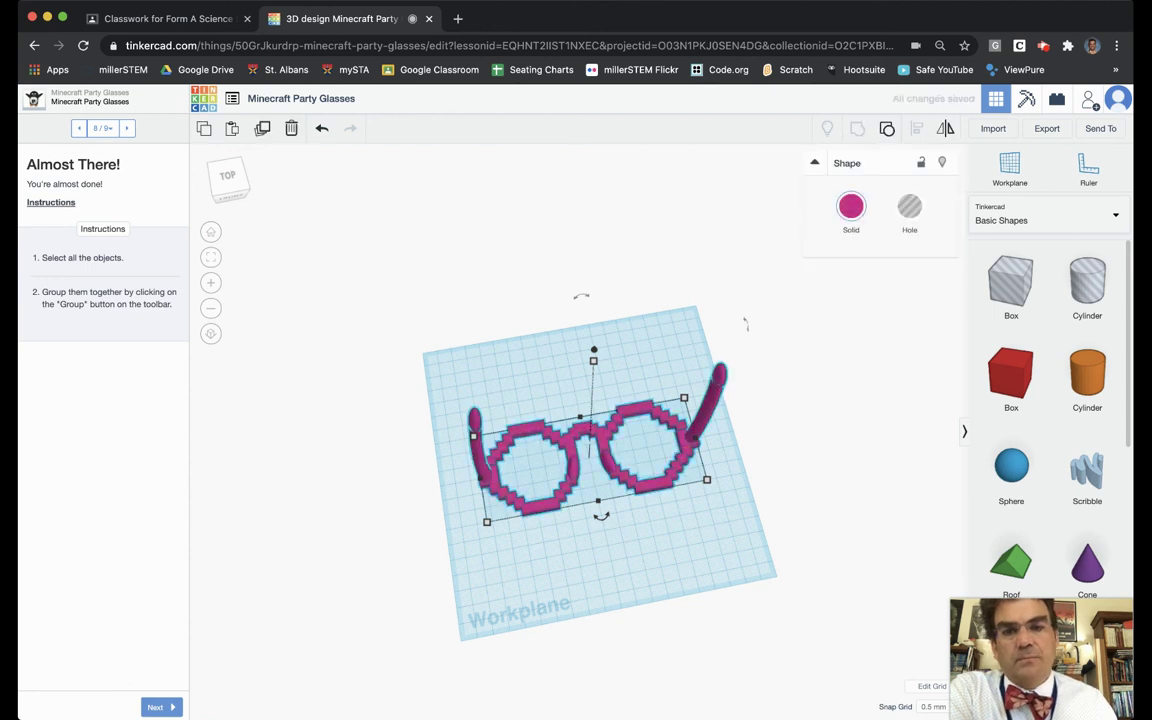
scroll(652, 530, up, 5)
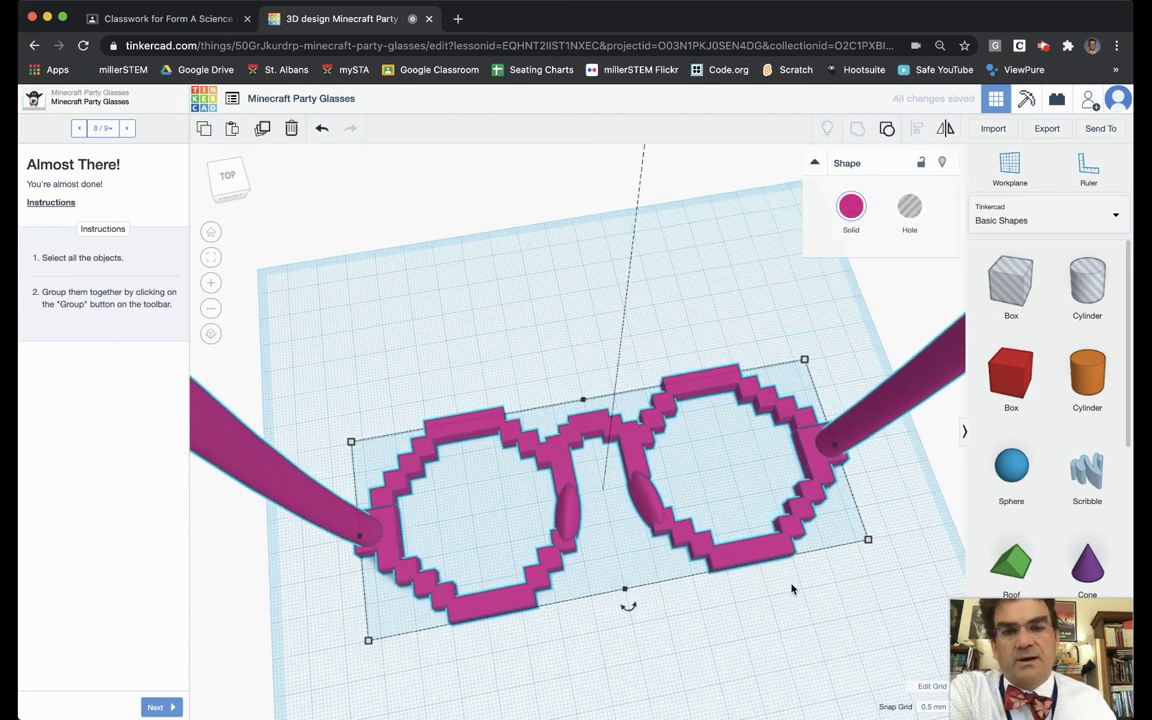
scroll(752, 607, down, 3)
scroll(752, 607, down, 3)
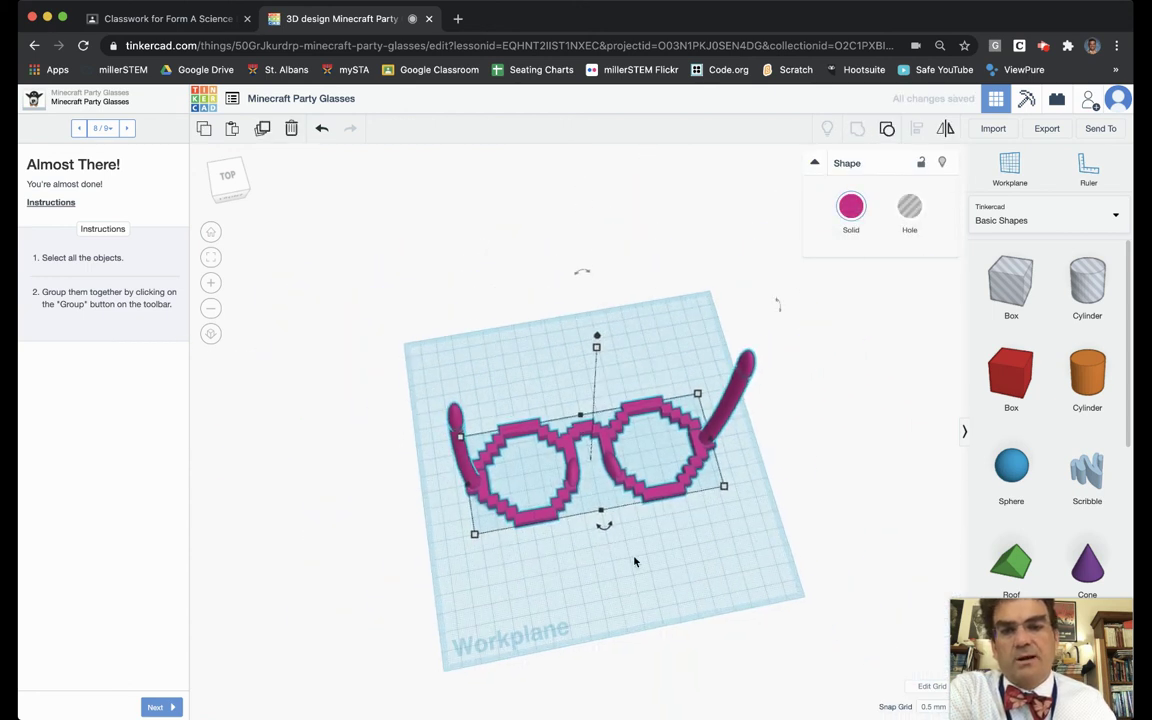
click(155, 708)
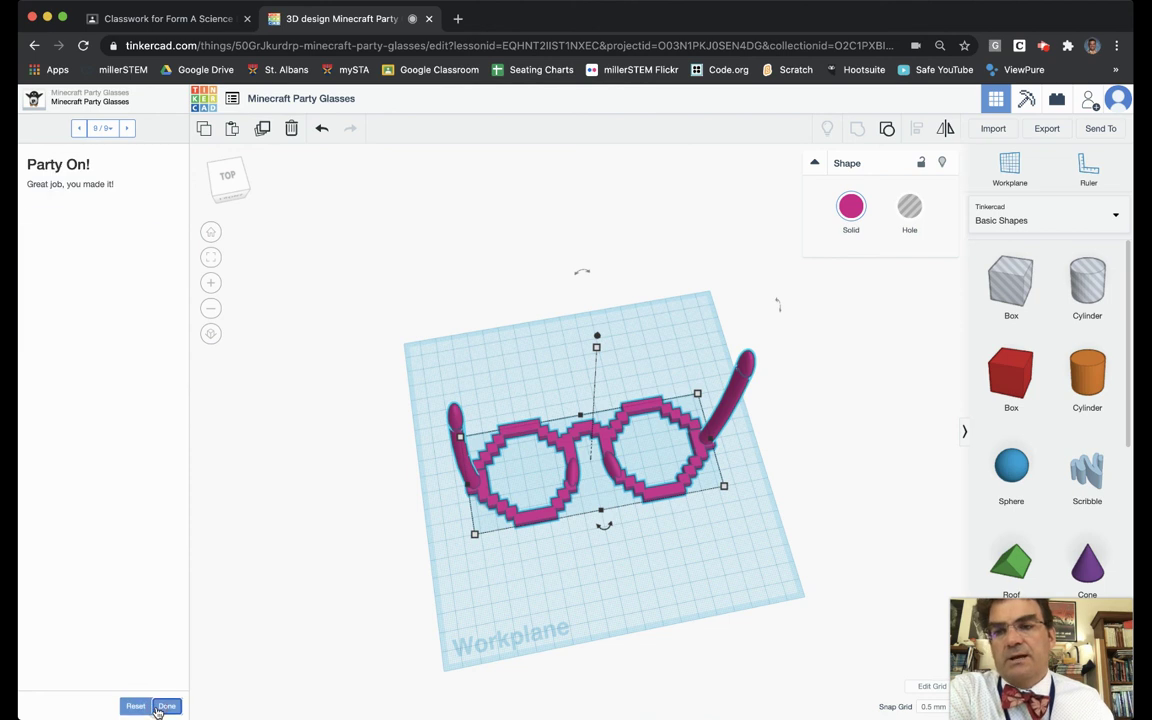